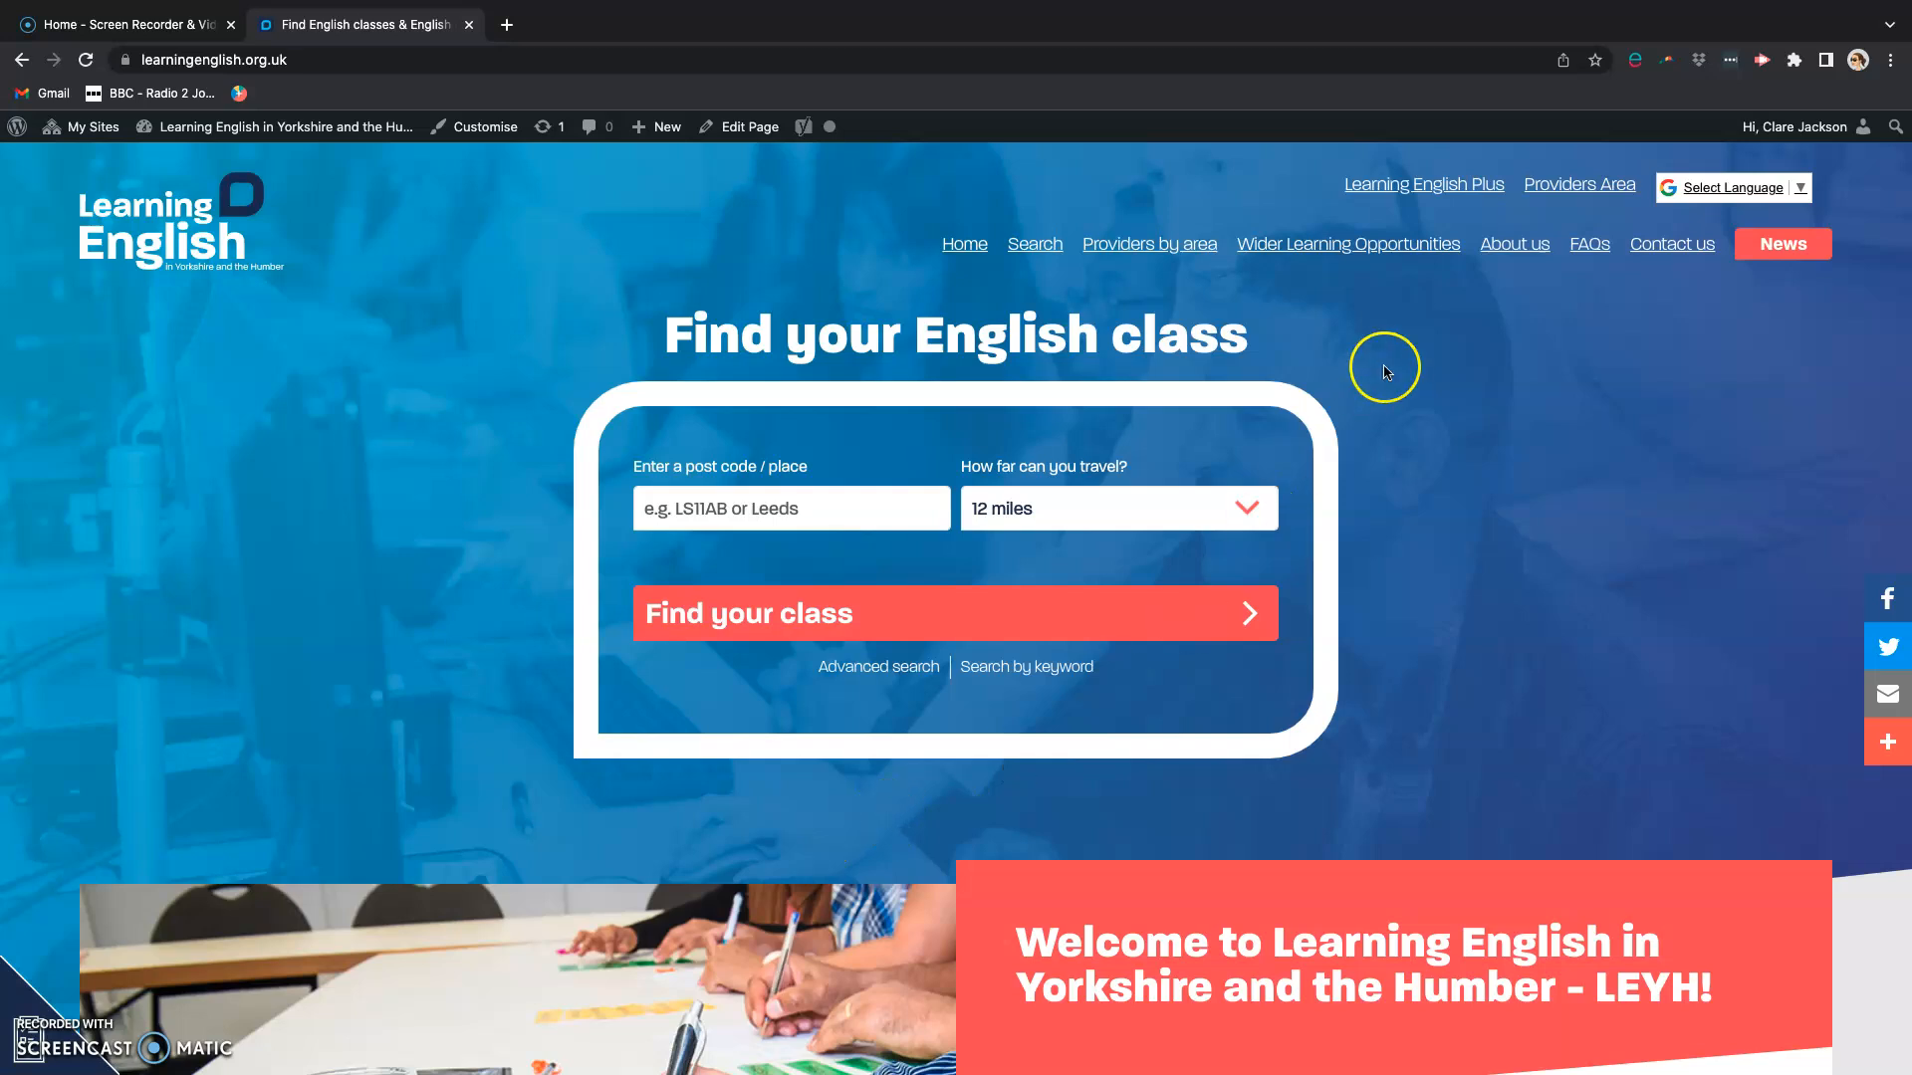
Step: Log in to the Providers Area with the saved account credentials and look over the dashboard sections
click(1573, 187)
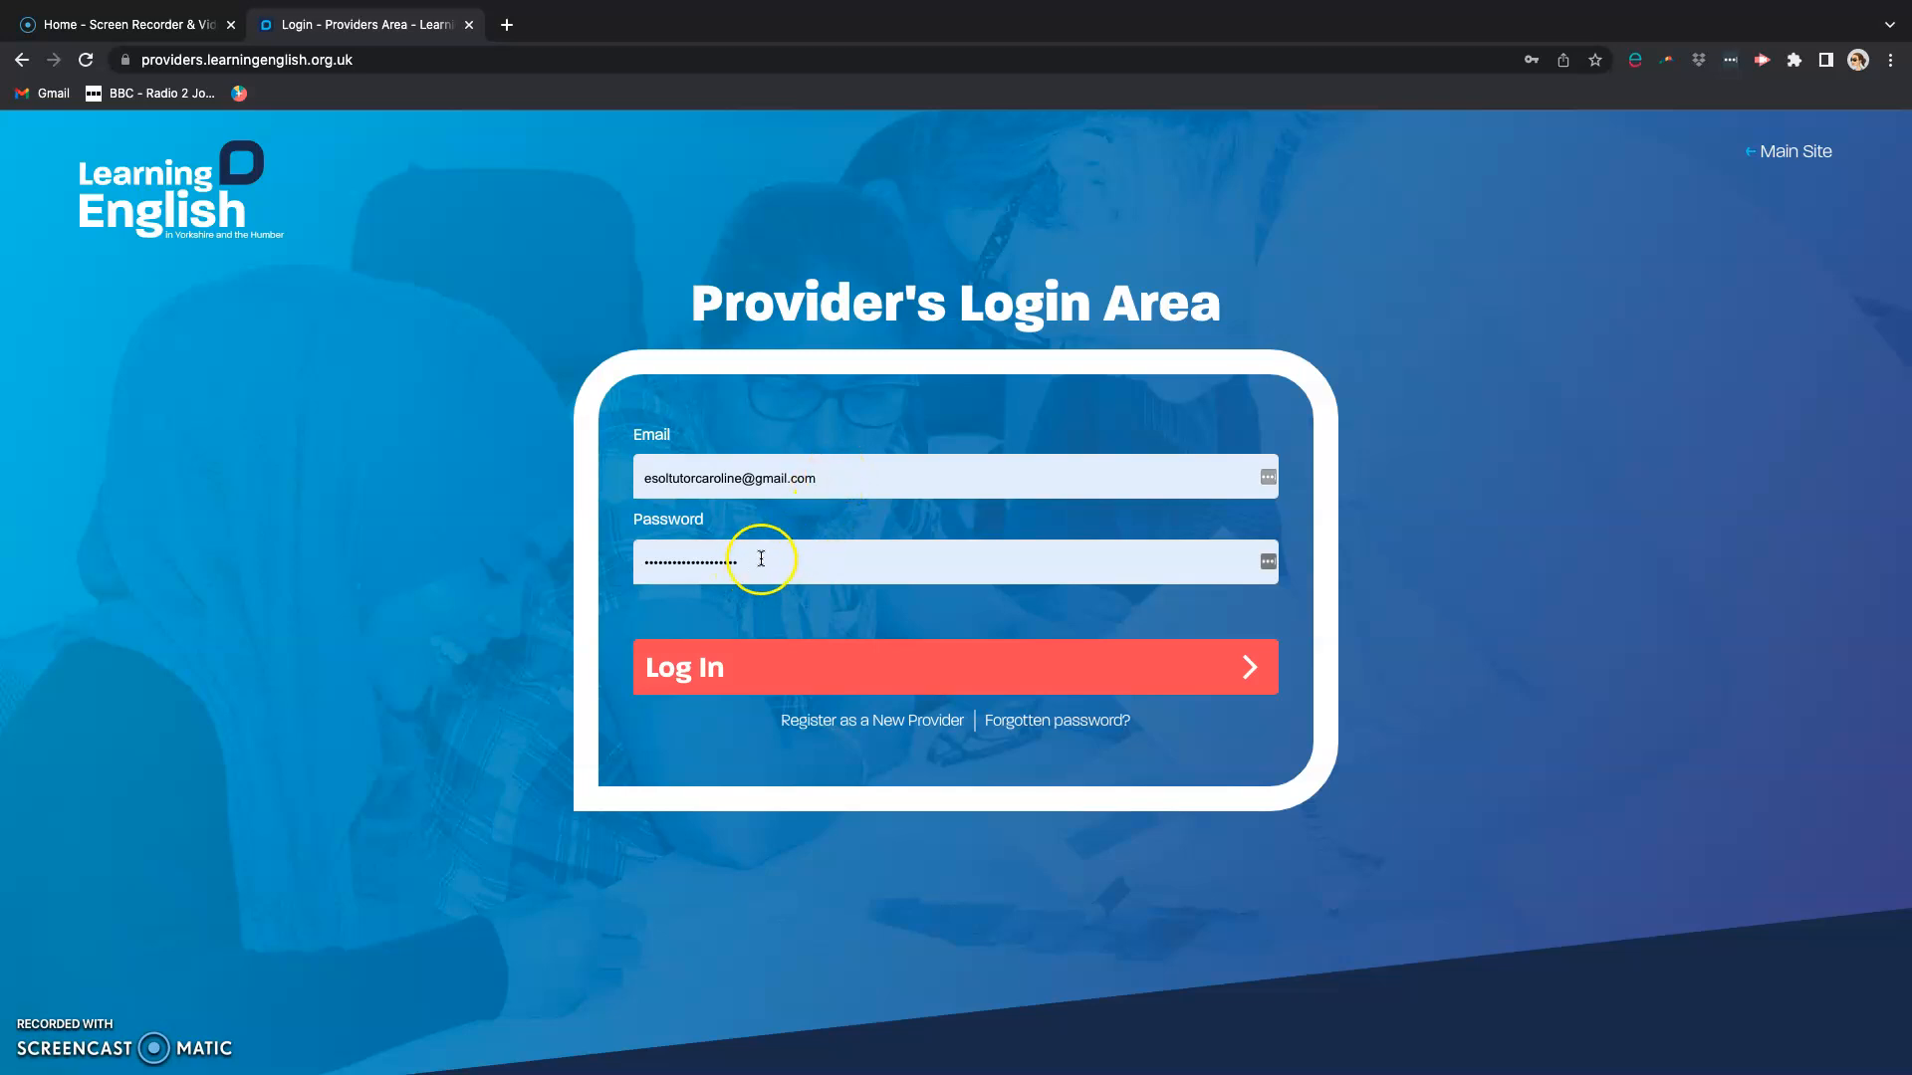
click(677, 672)
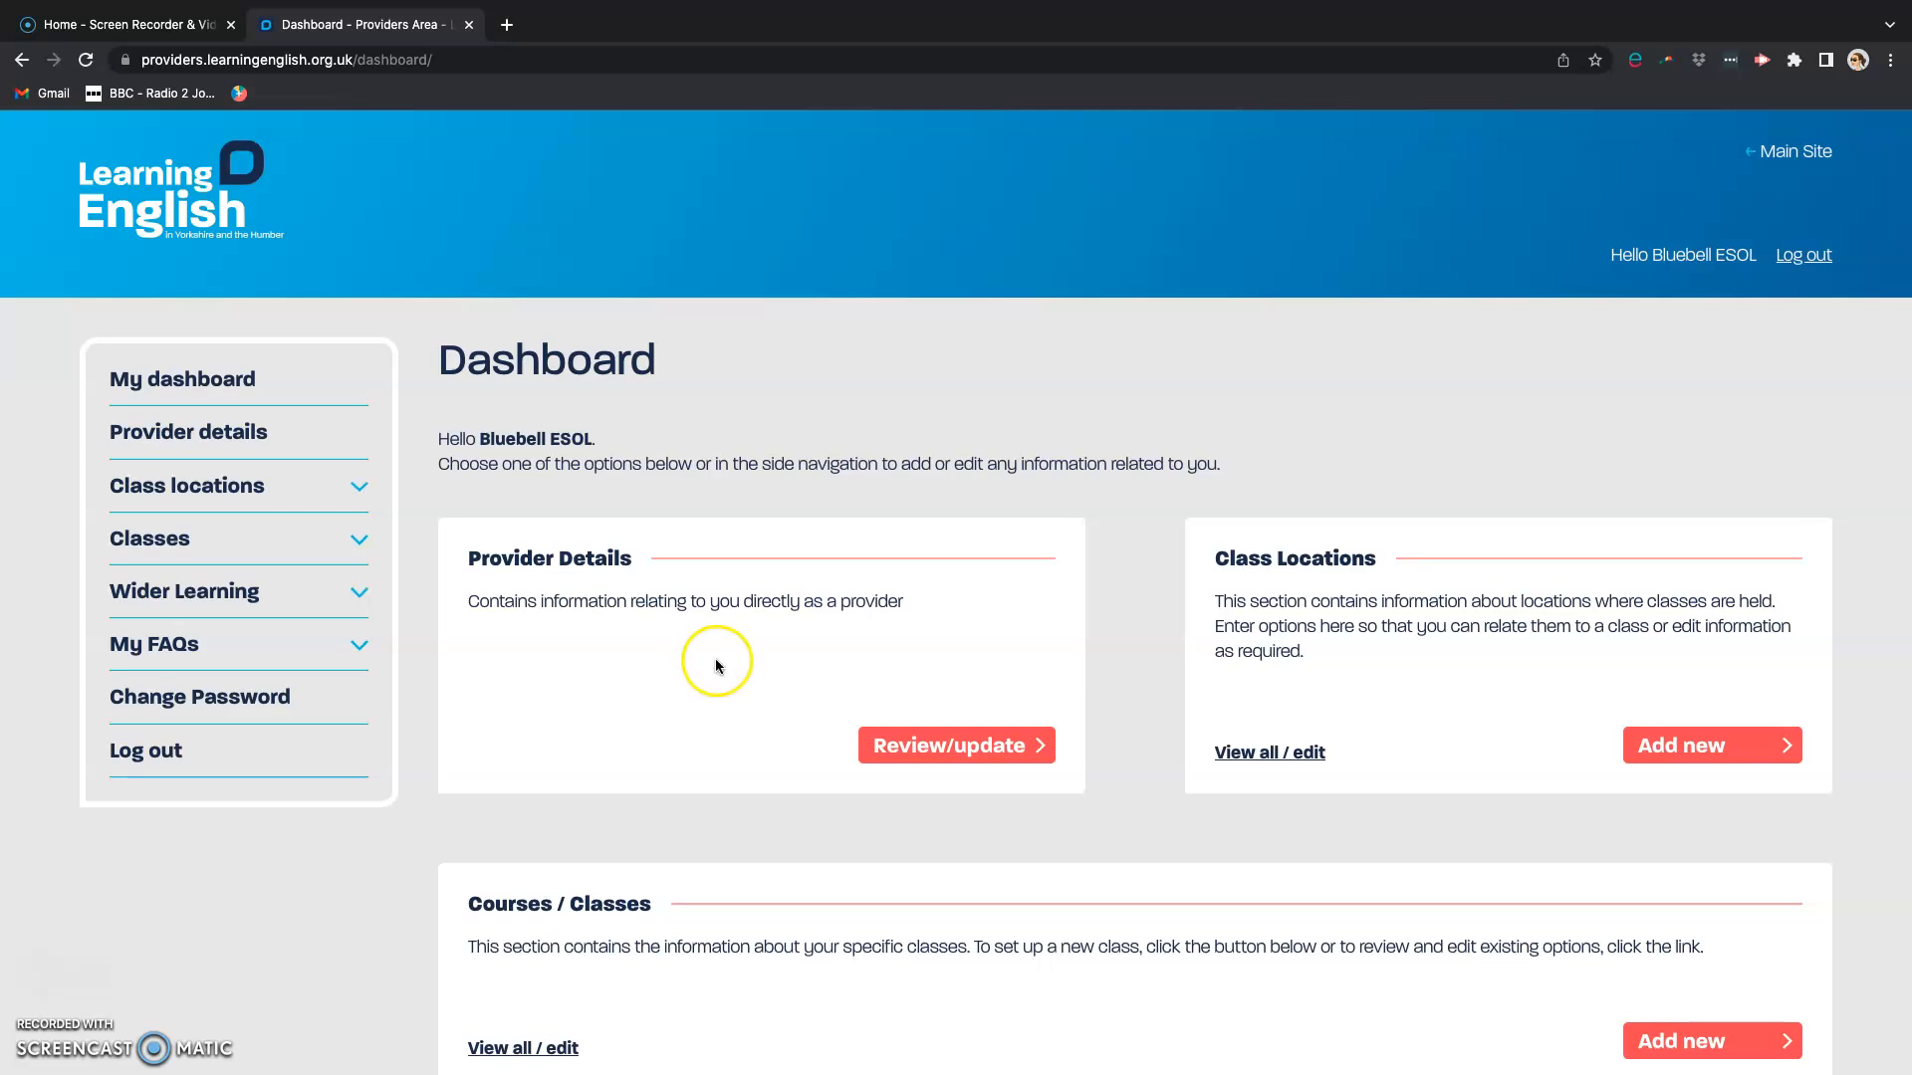
scroll(742, 719, down, 5)
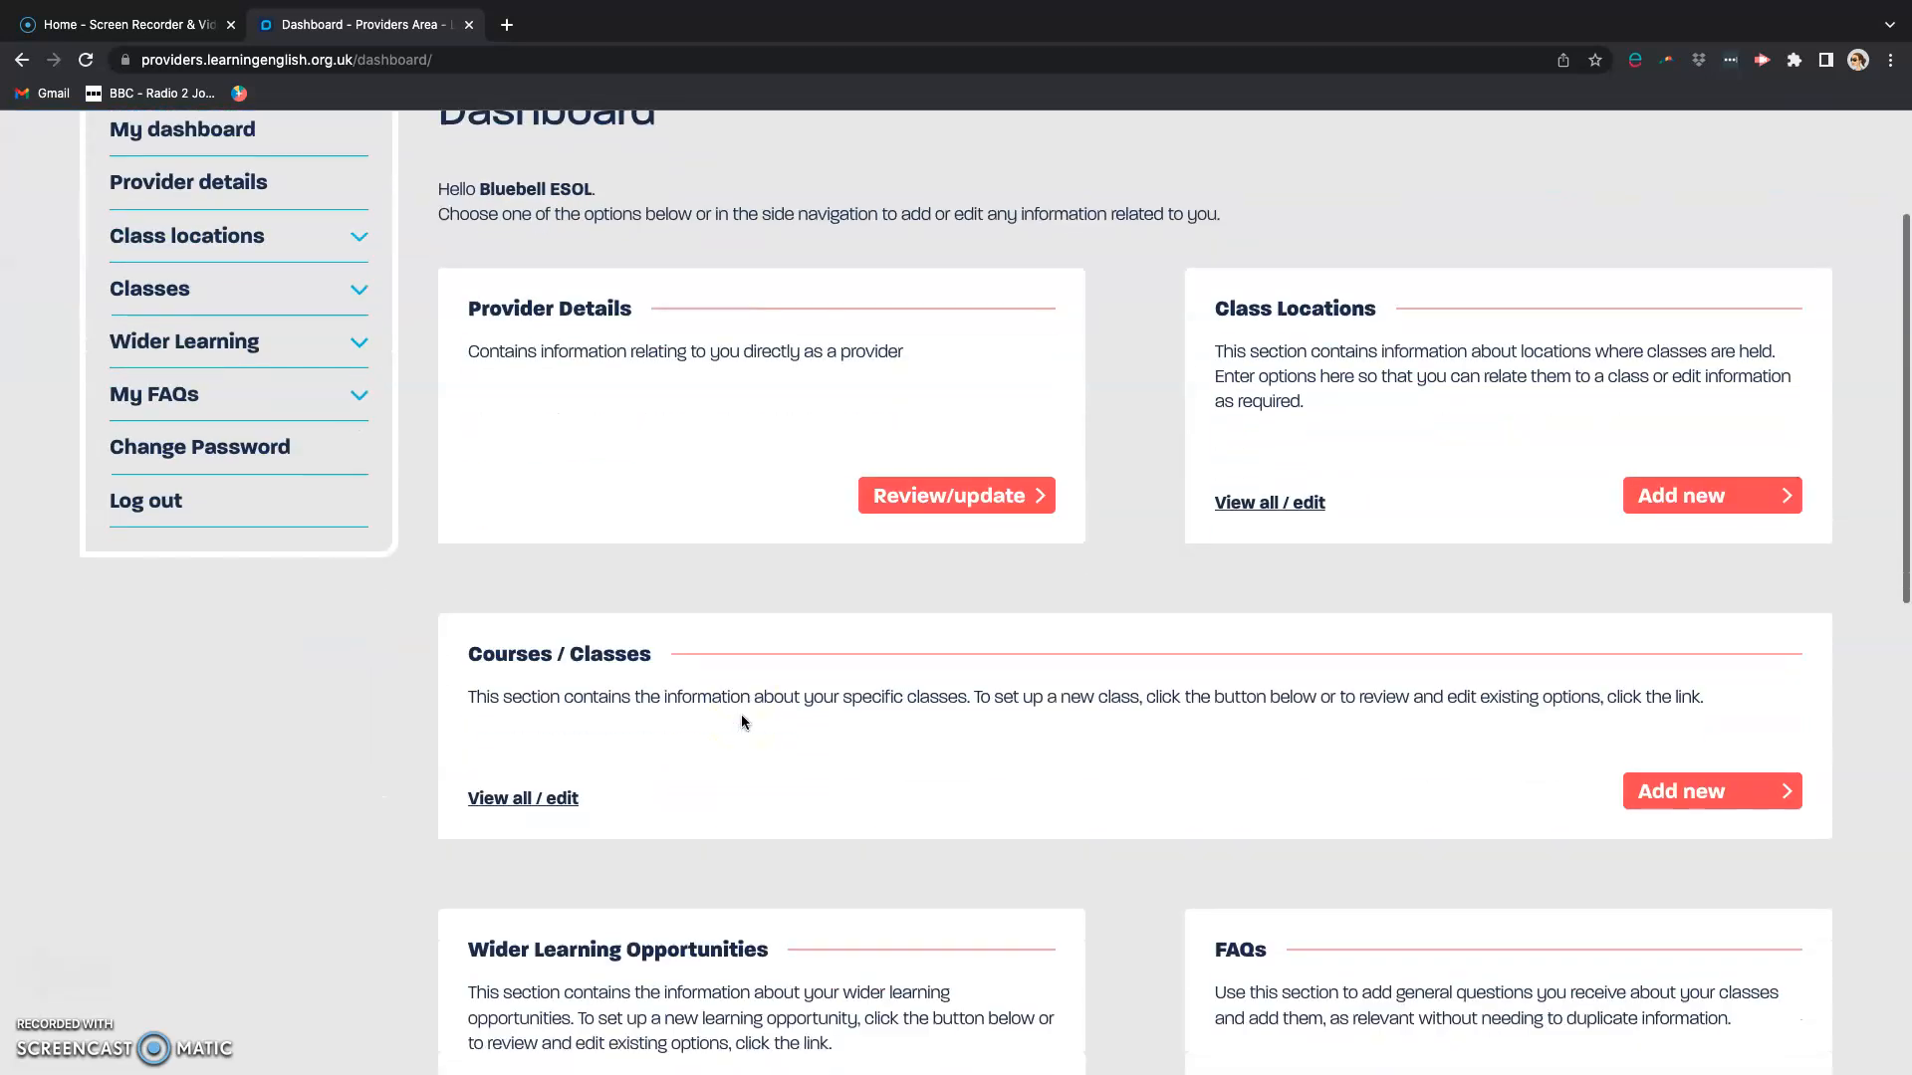
scroll(742, 719, up, 3)
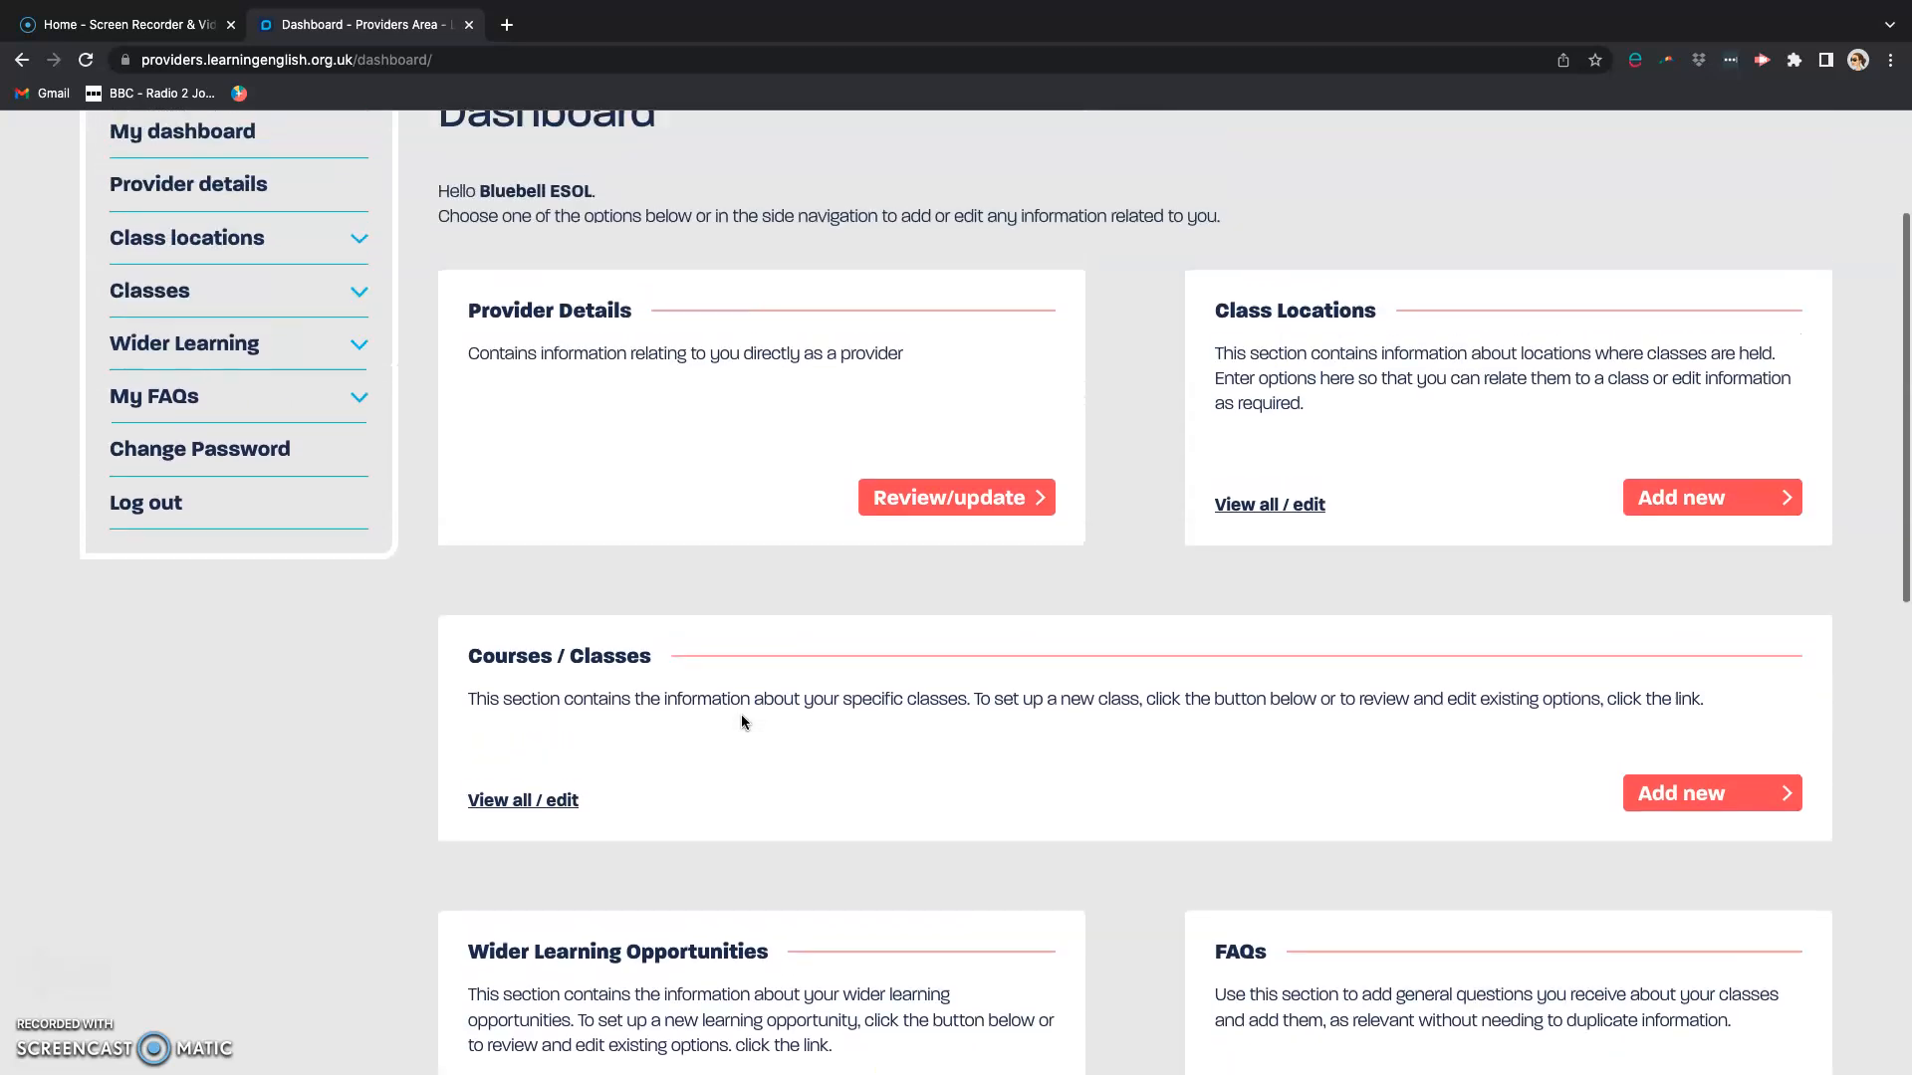
scroll(742, 719, down, 2)
scroll(742, 719, up, 4)
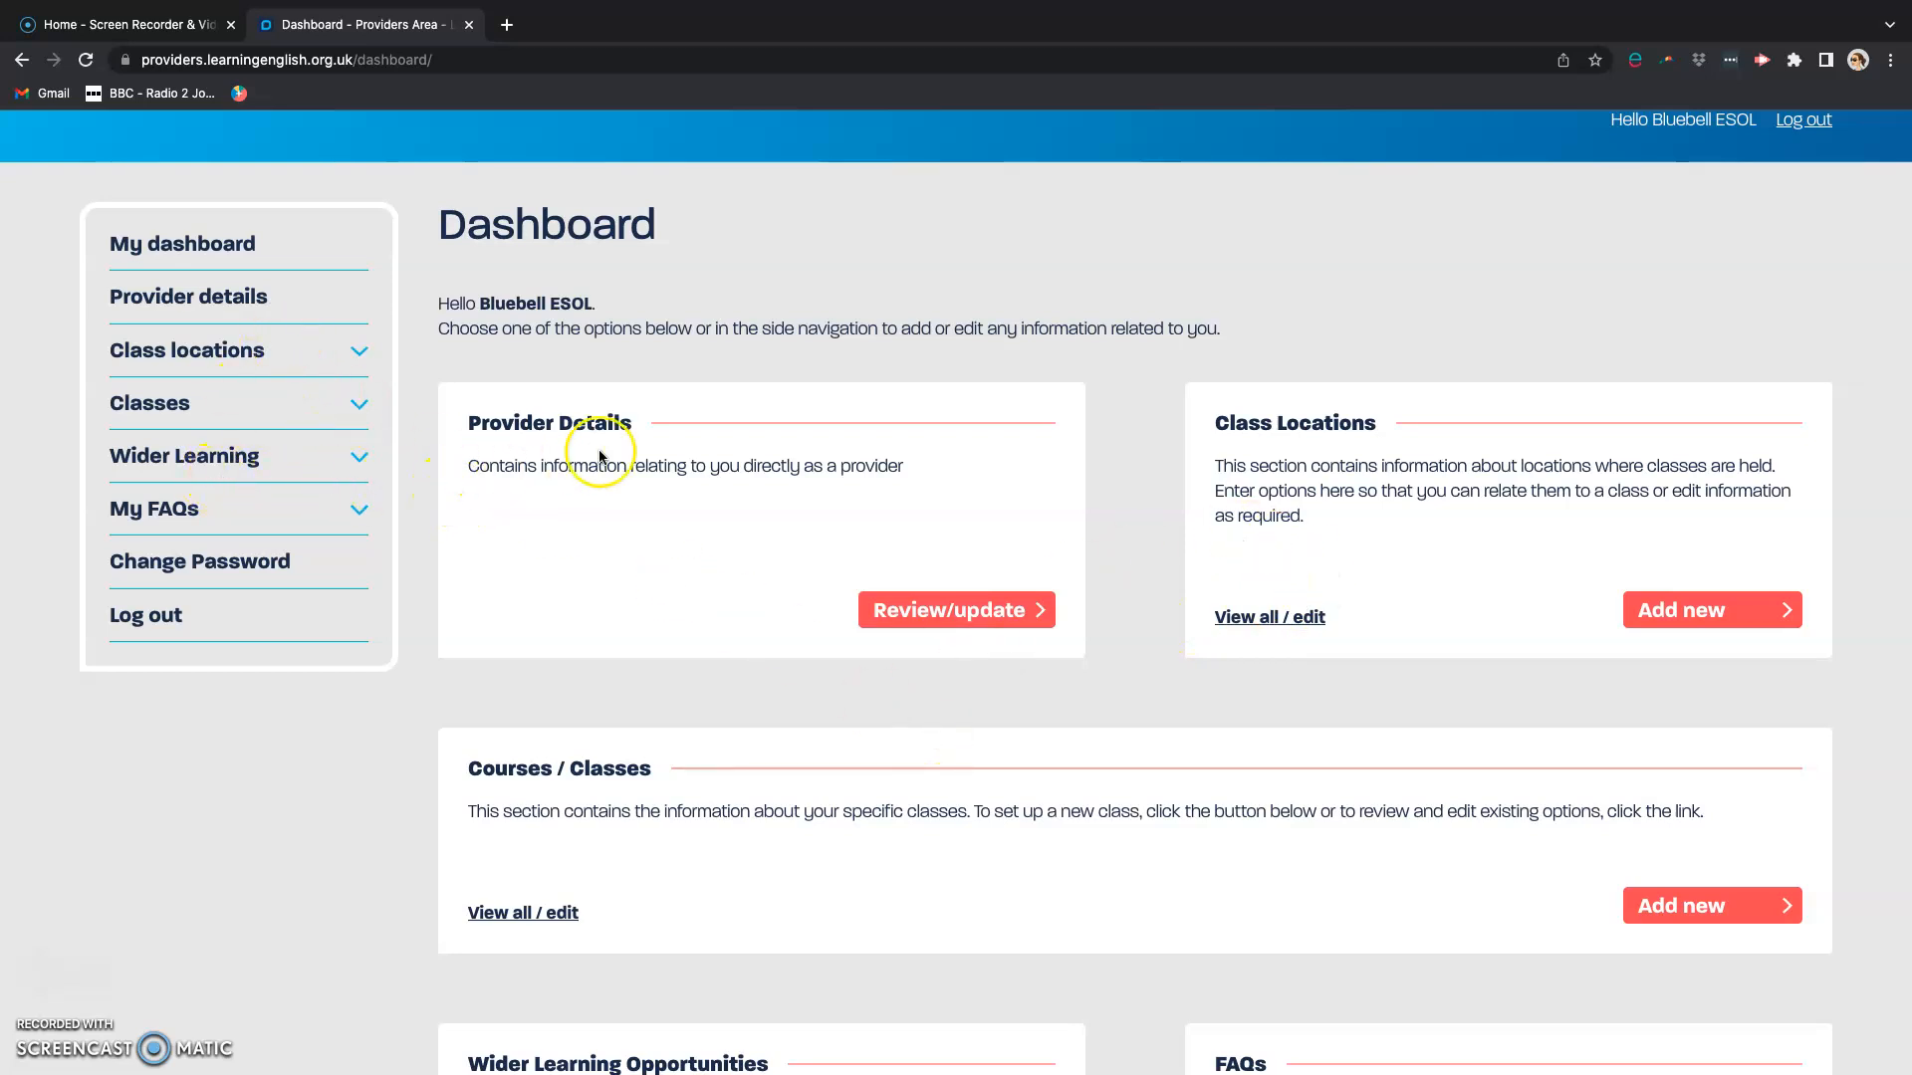
Step: Open the provider details for review and examine the general information, key contact details and provider regions
click(914, 615)
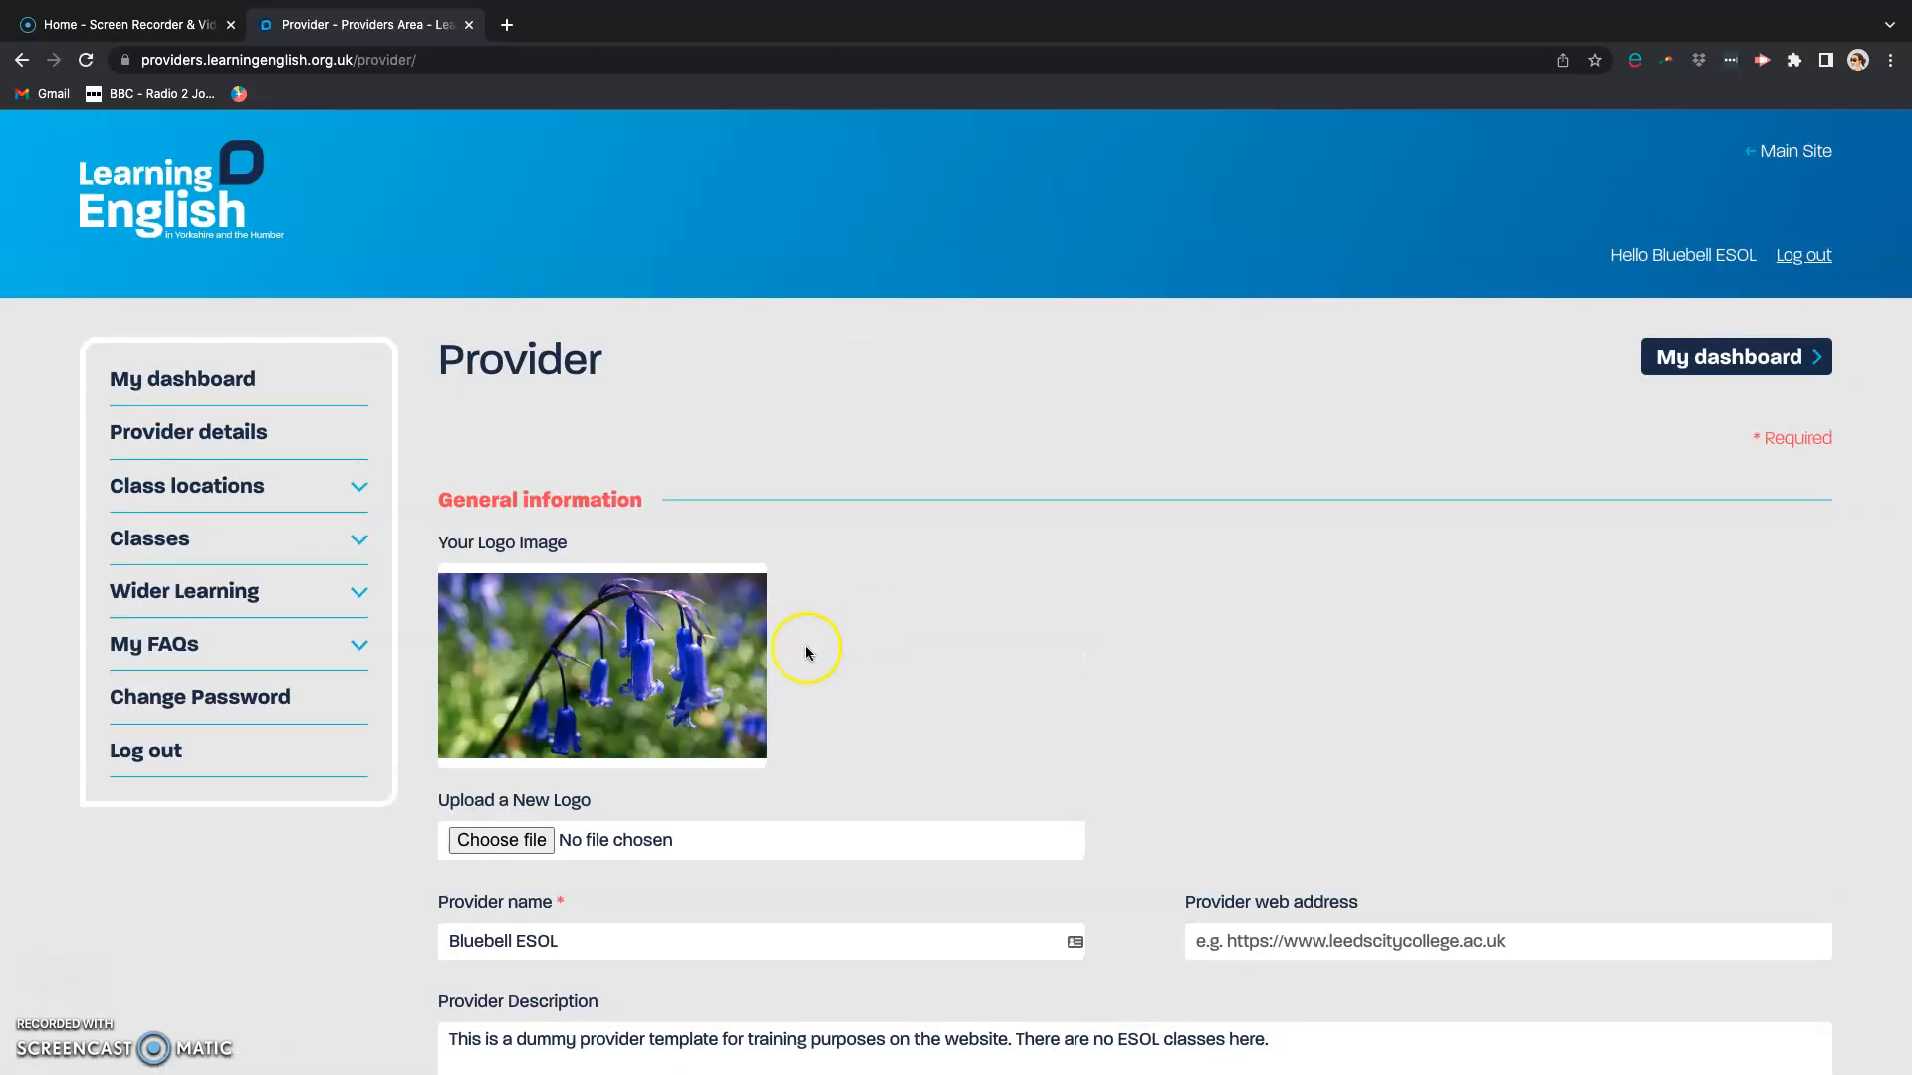
scroll(854, 648, down, 3)
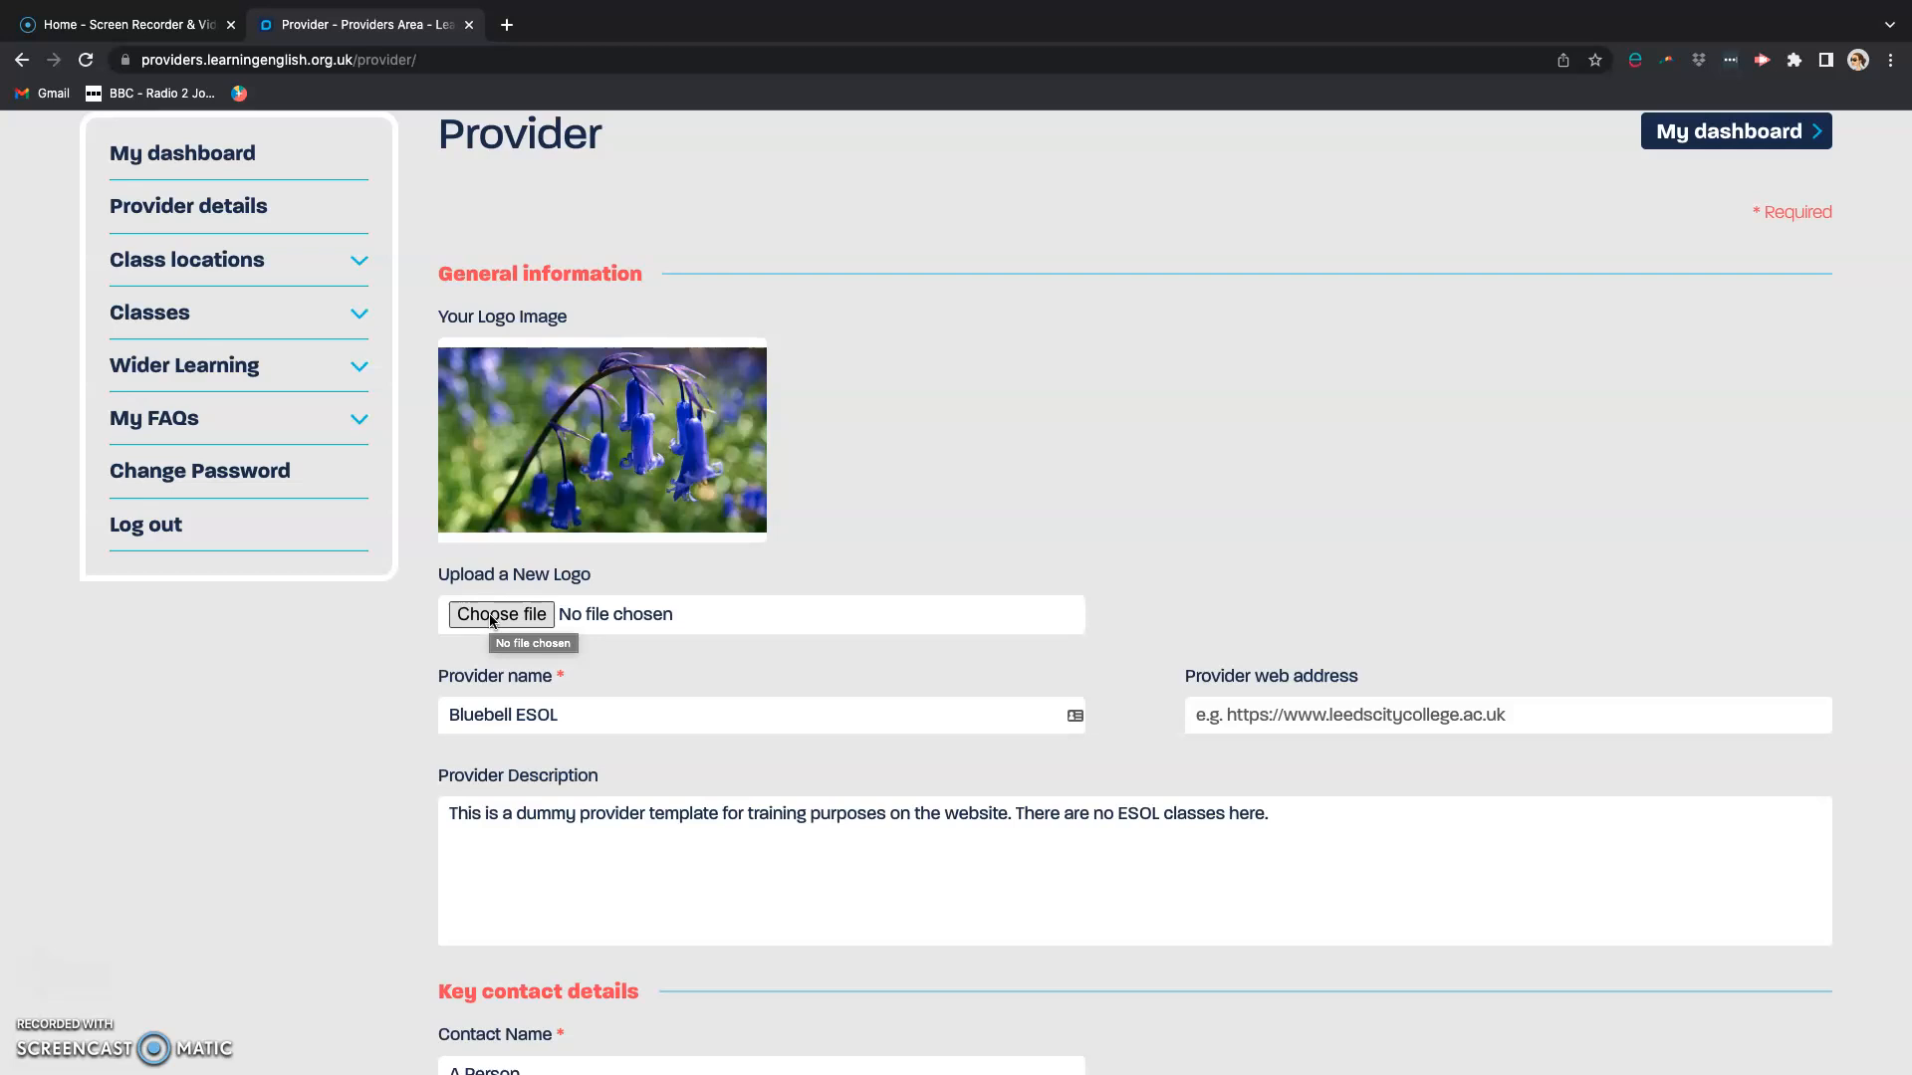
click(552, 719)
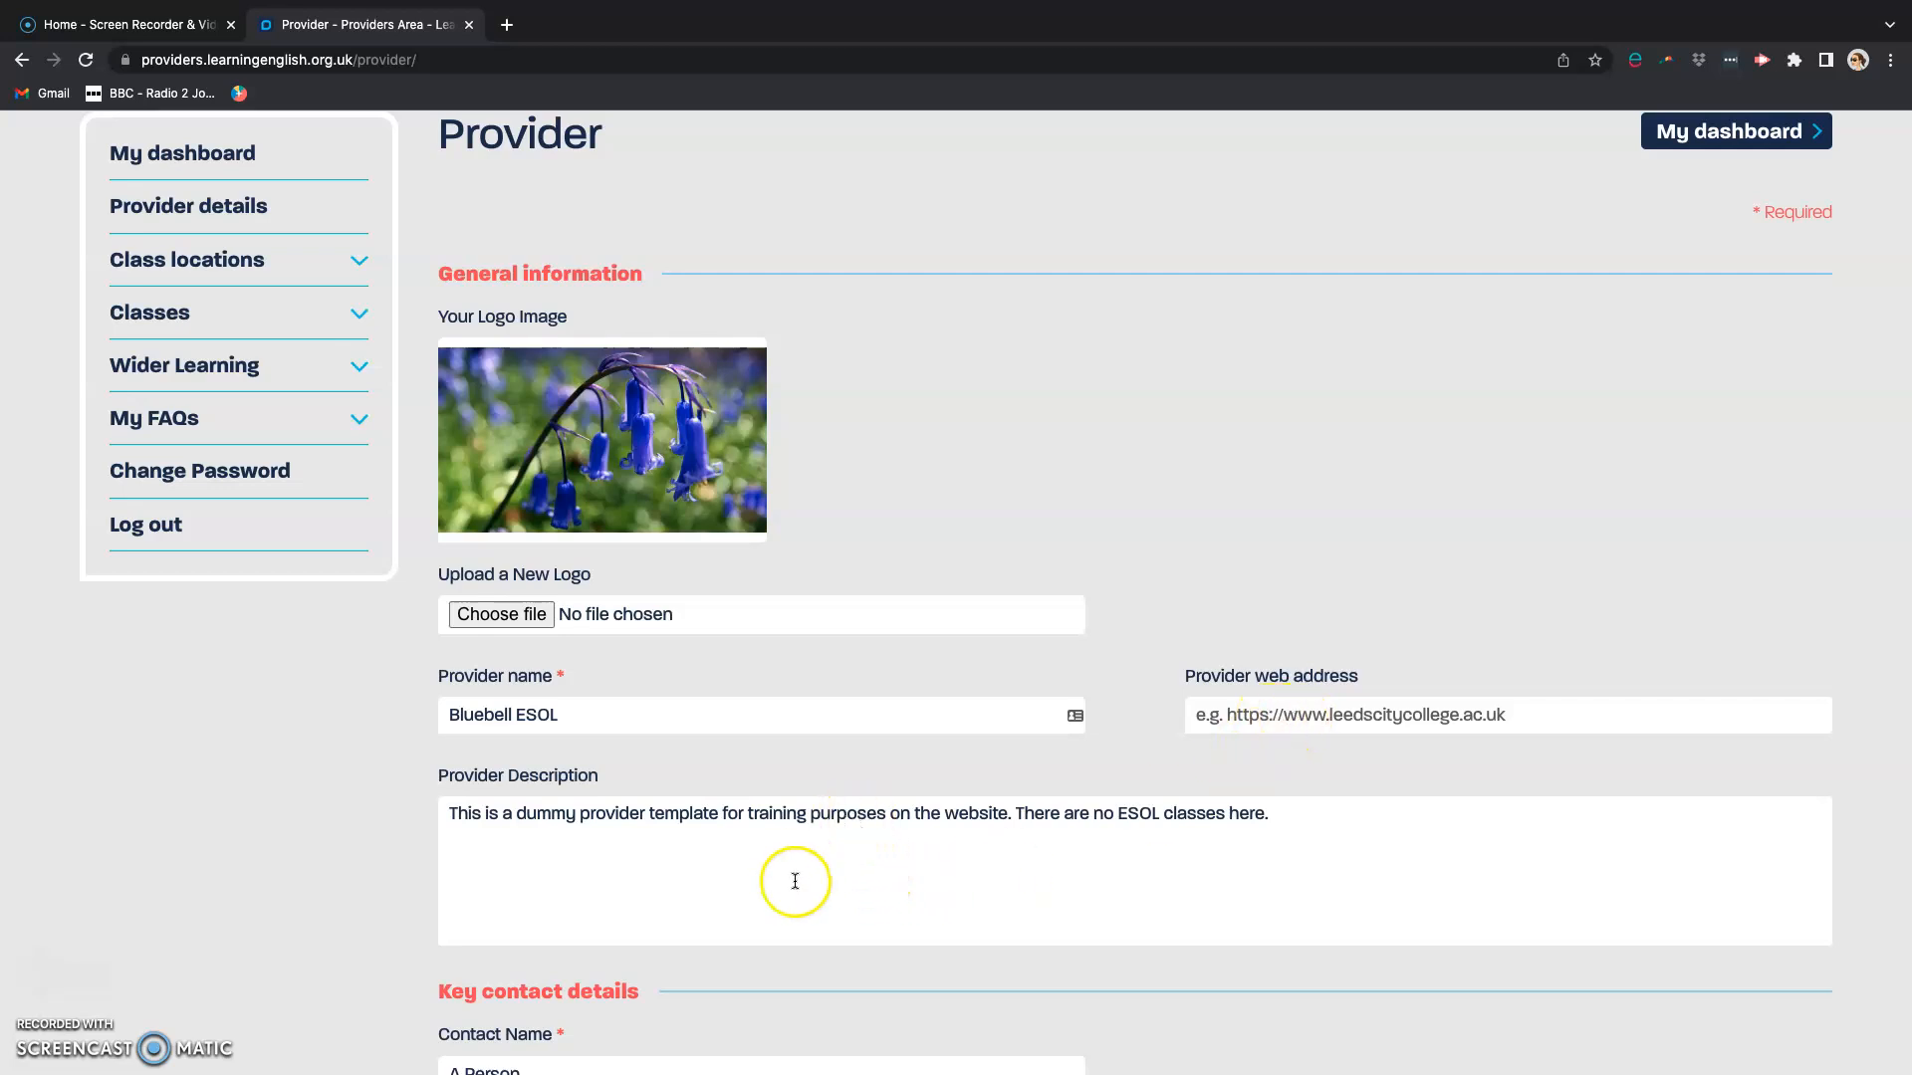
scroll(786, 868, down, 5)
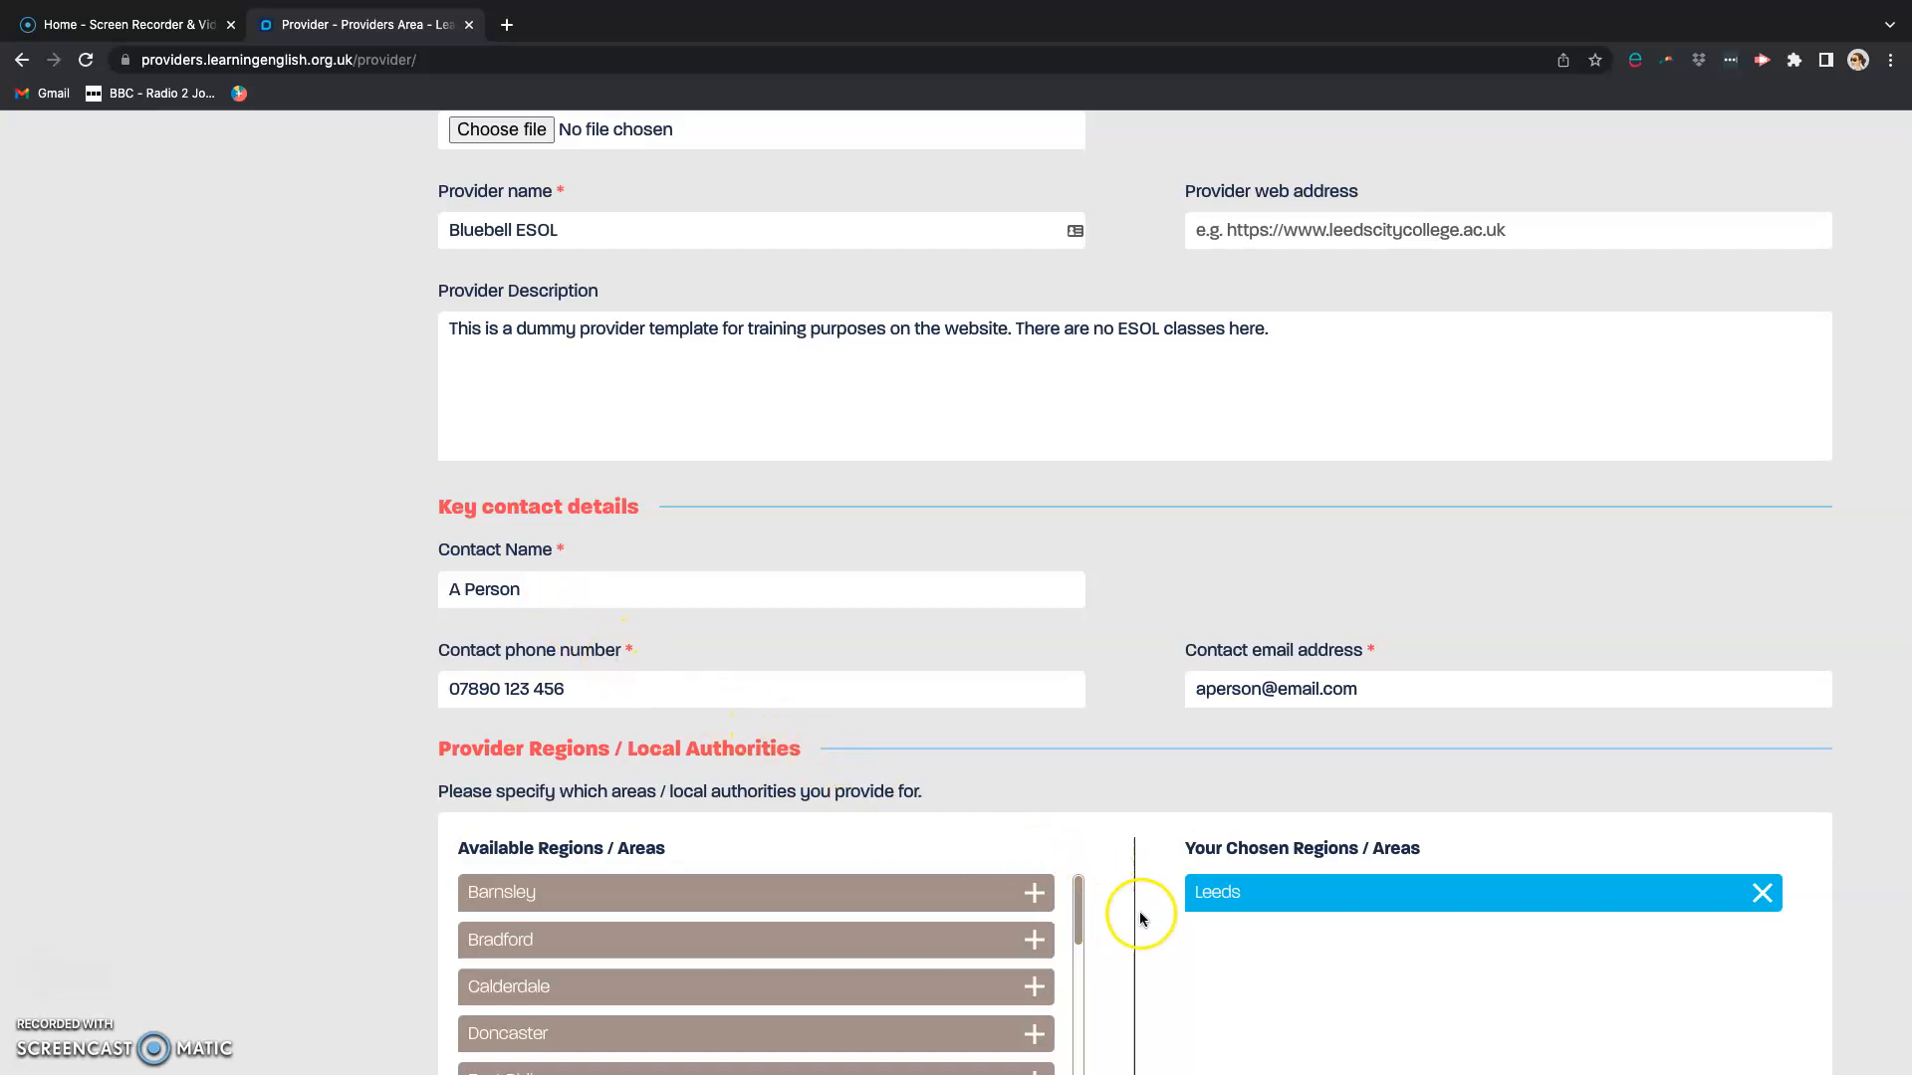
scroll(1123, 926, down, 2)
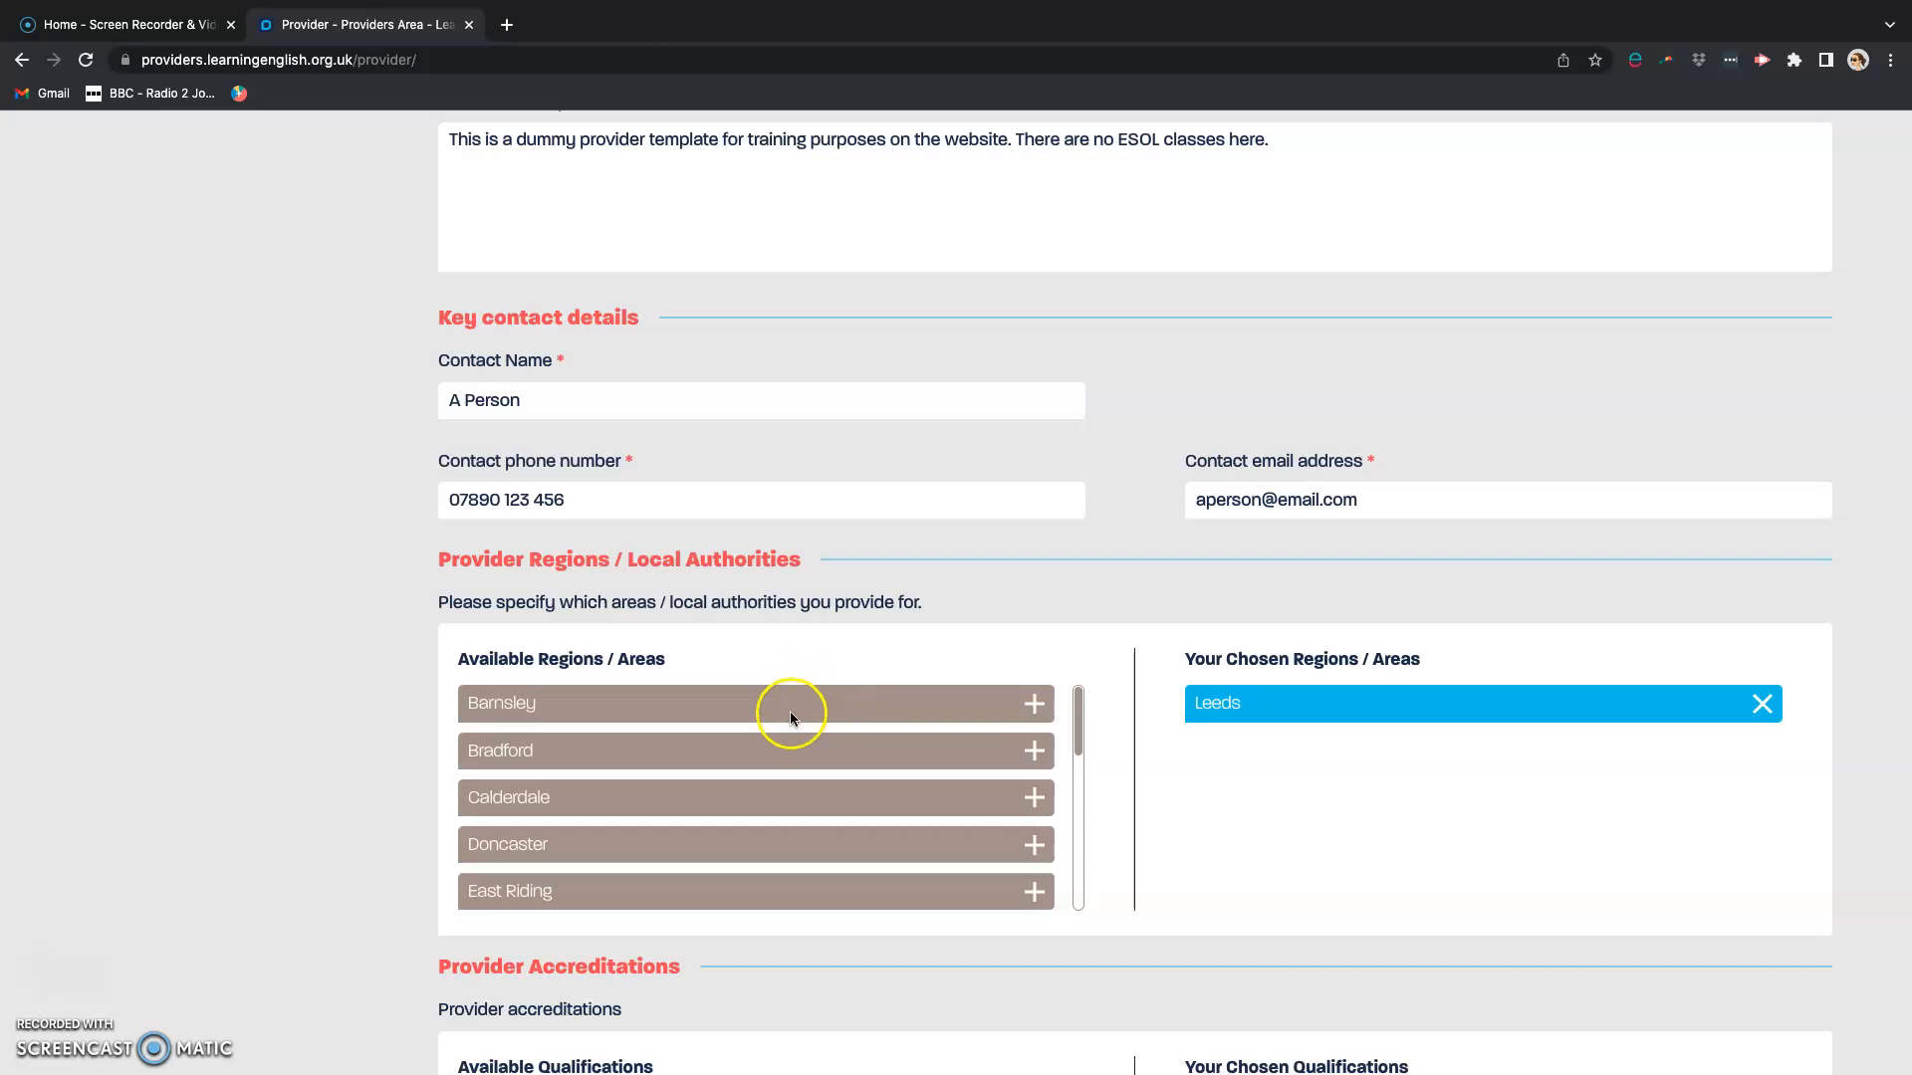
Step: Add Doncaster to the provider's chosen regions and remove every Doncaster entry from that list again
shift+click(607, 844)
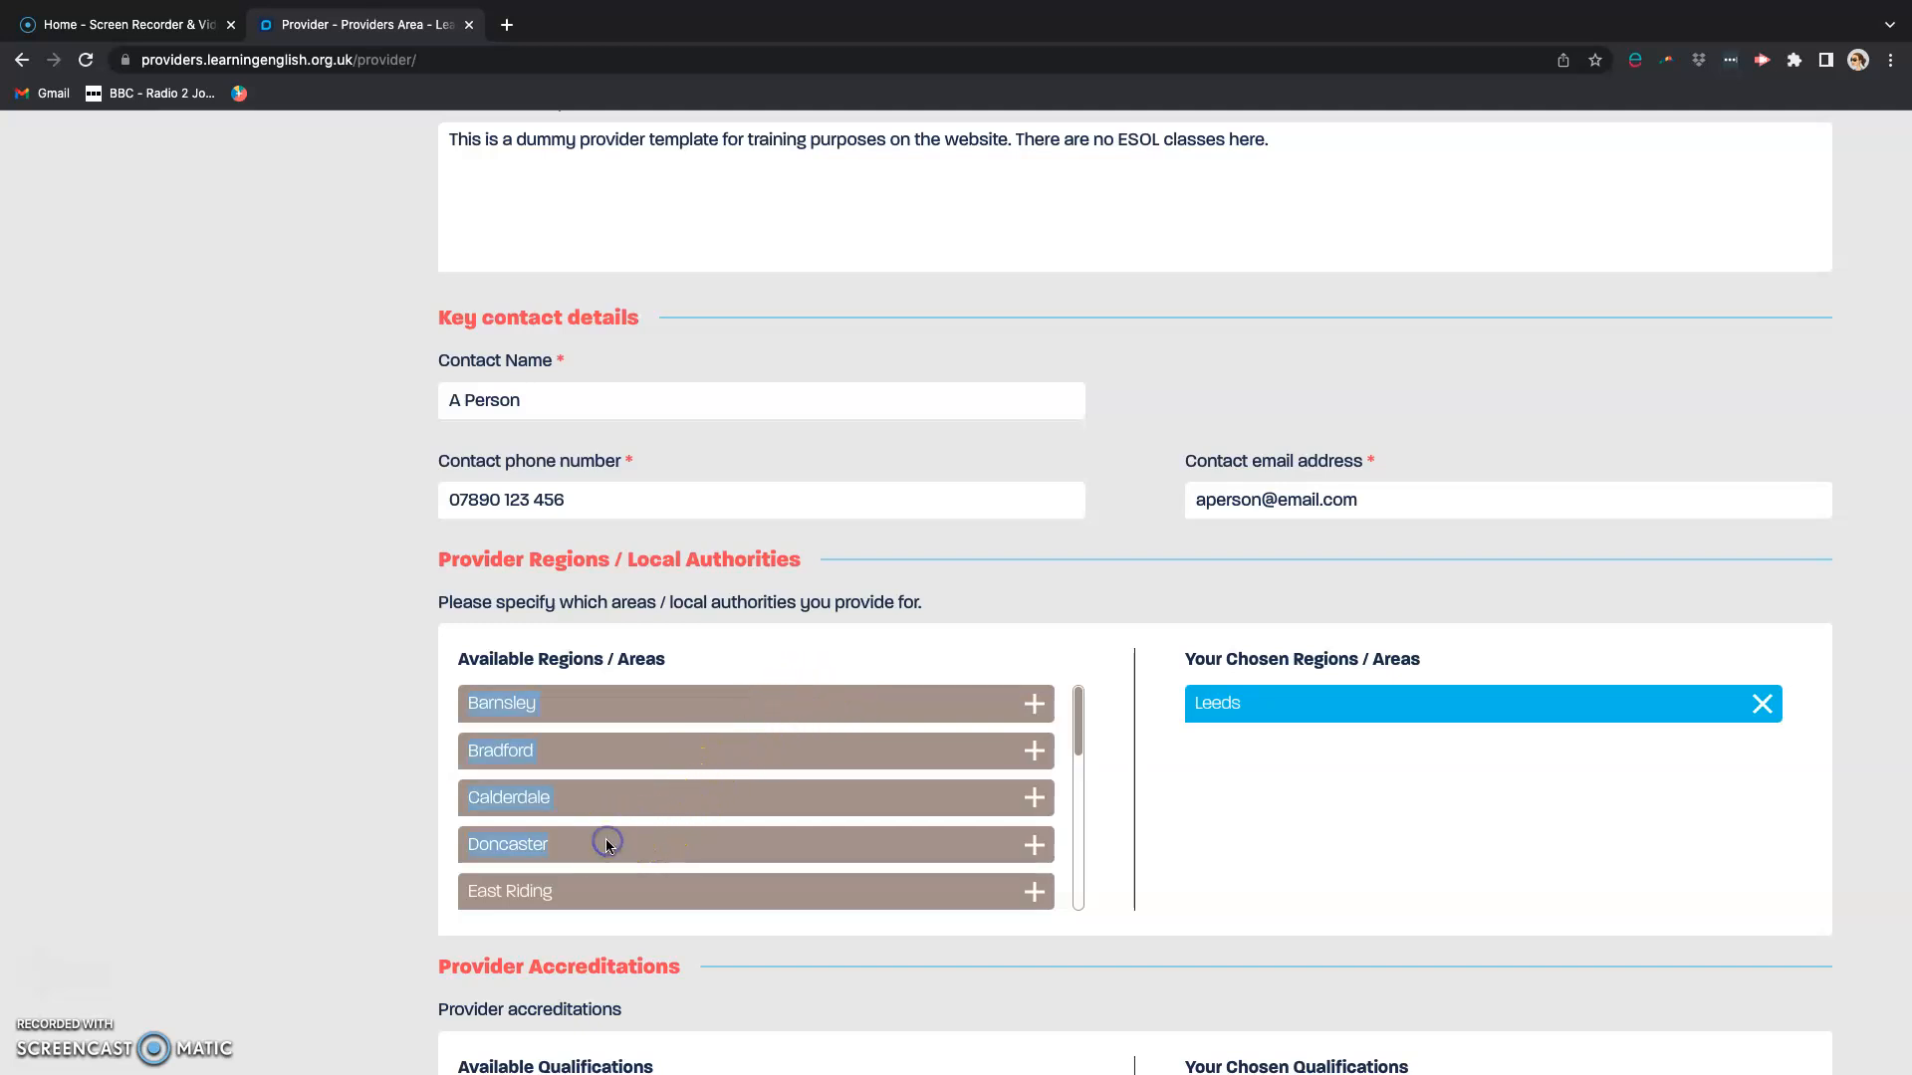
click(1037, 848)
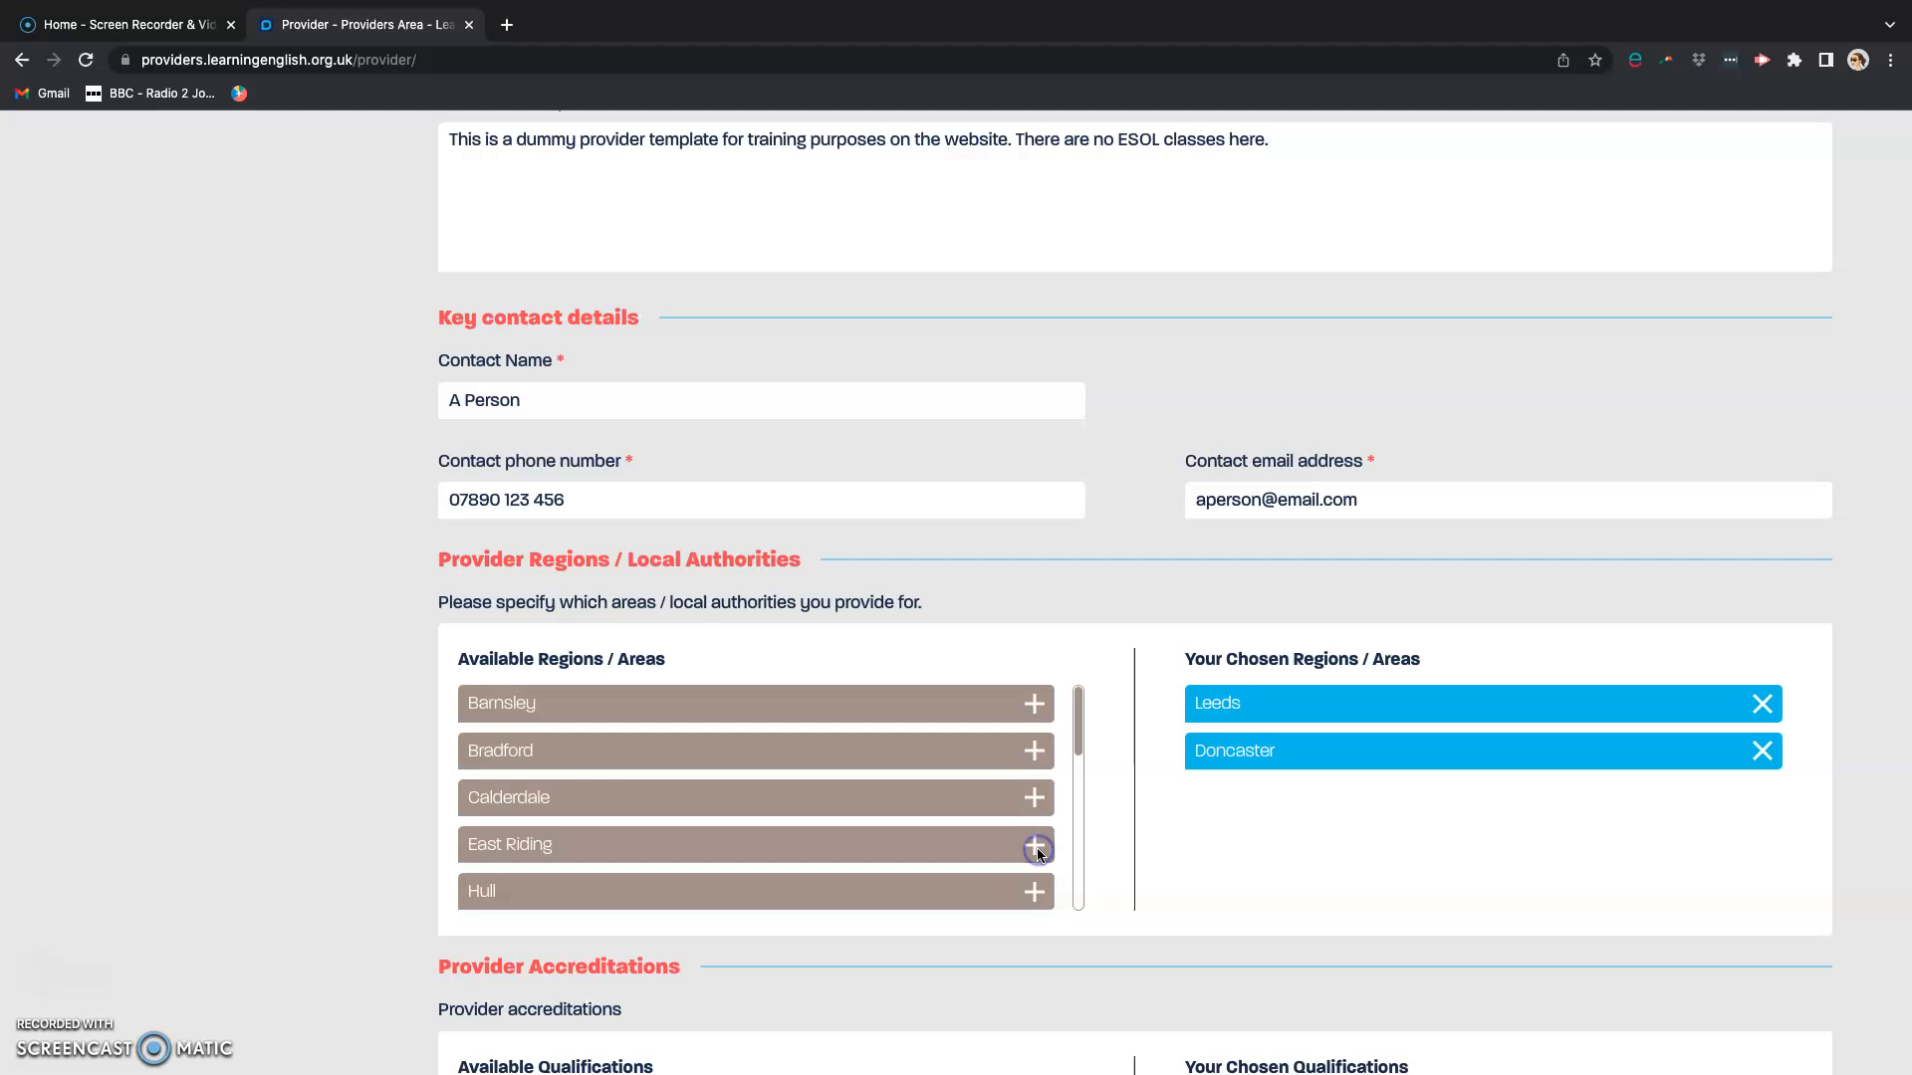
click(1762, 752)
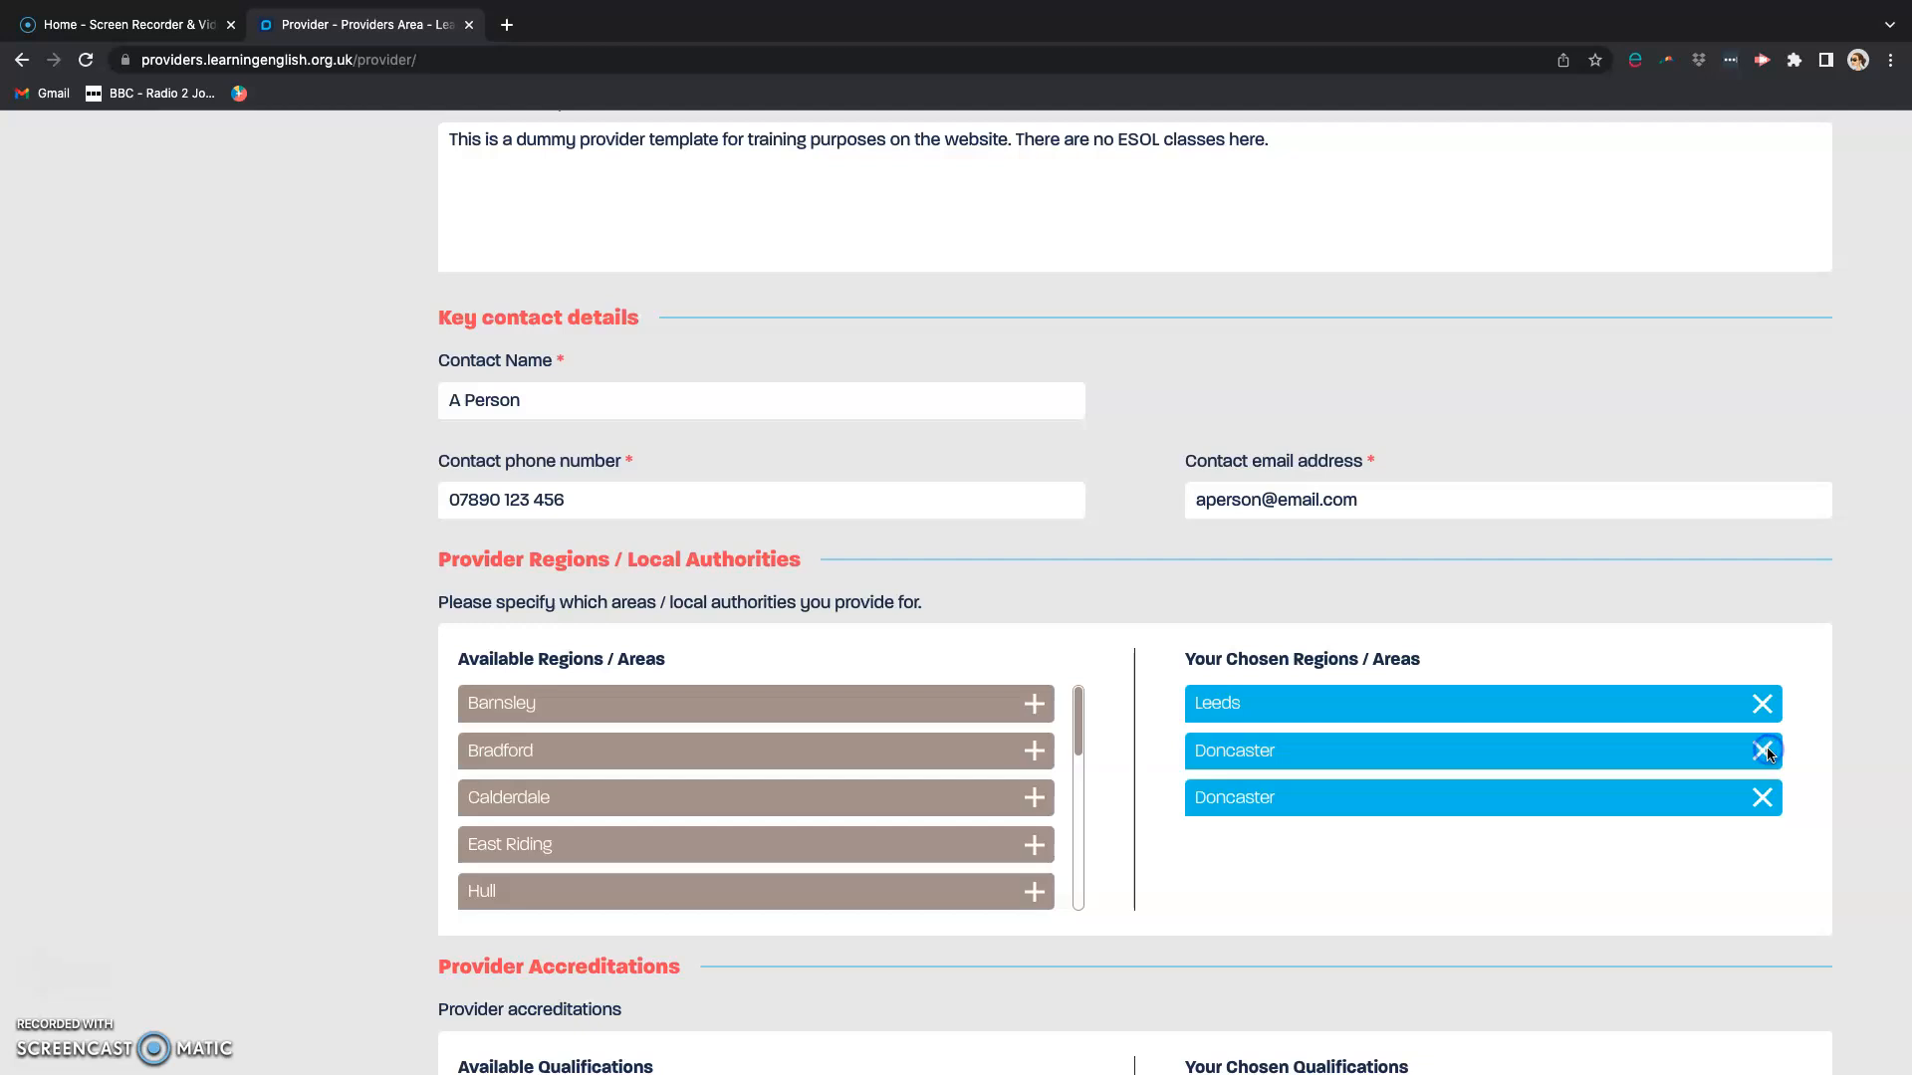
click(1764, 752)
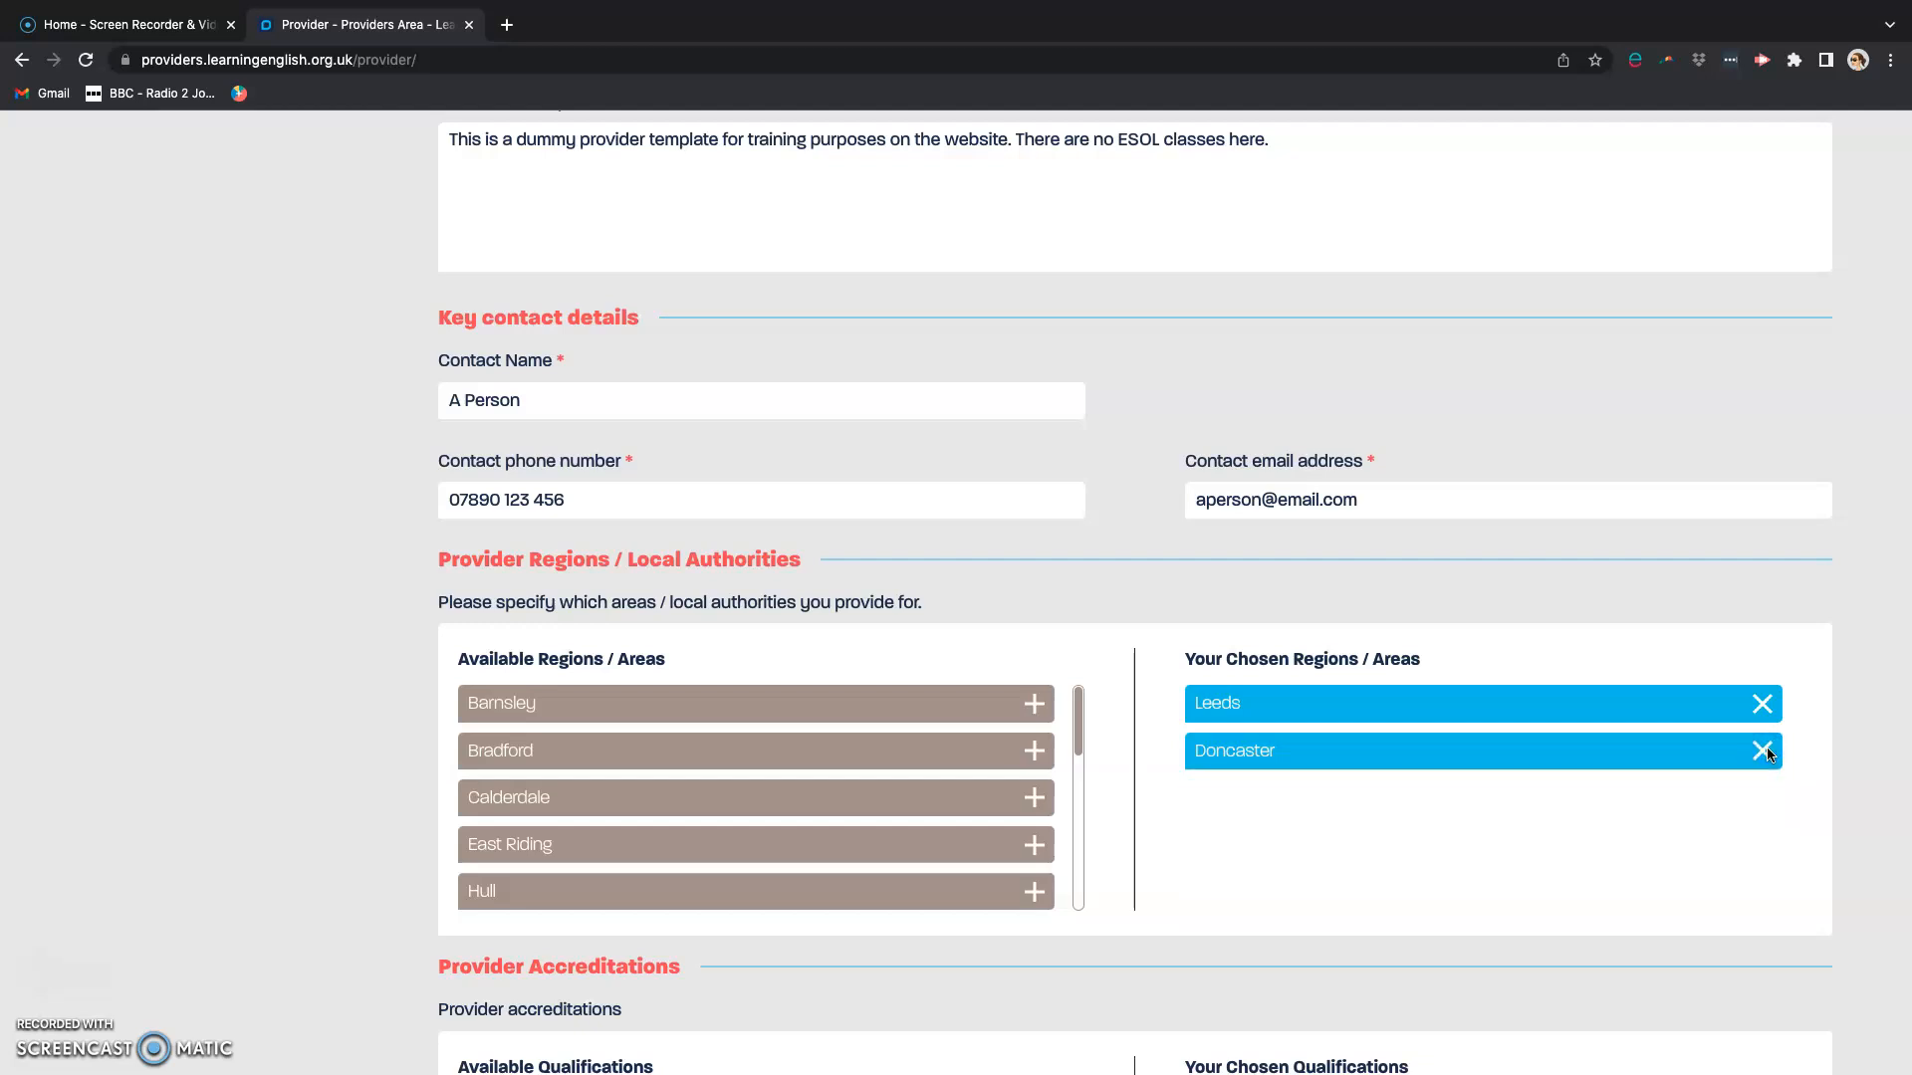
click(1762, 752)
Step: Review the provider accreditations section and return to the dashboard without submitting the form
scroll(1470, 815, down, 3)
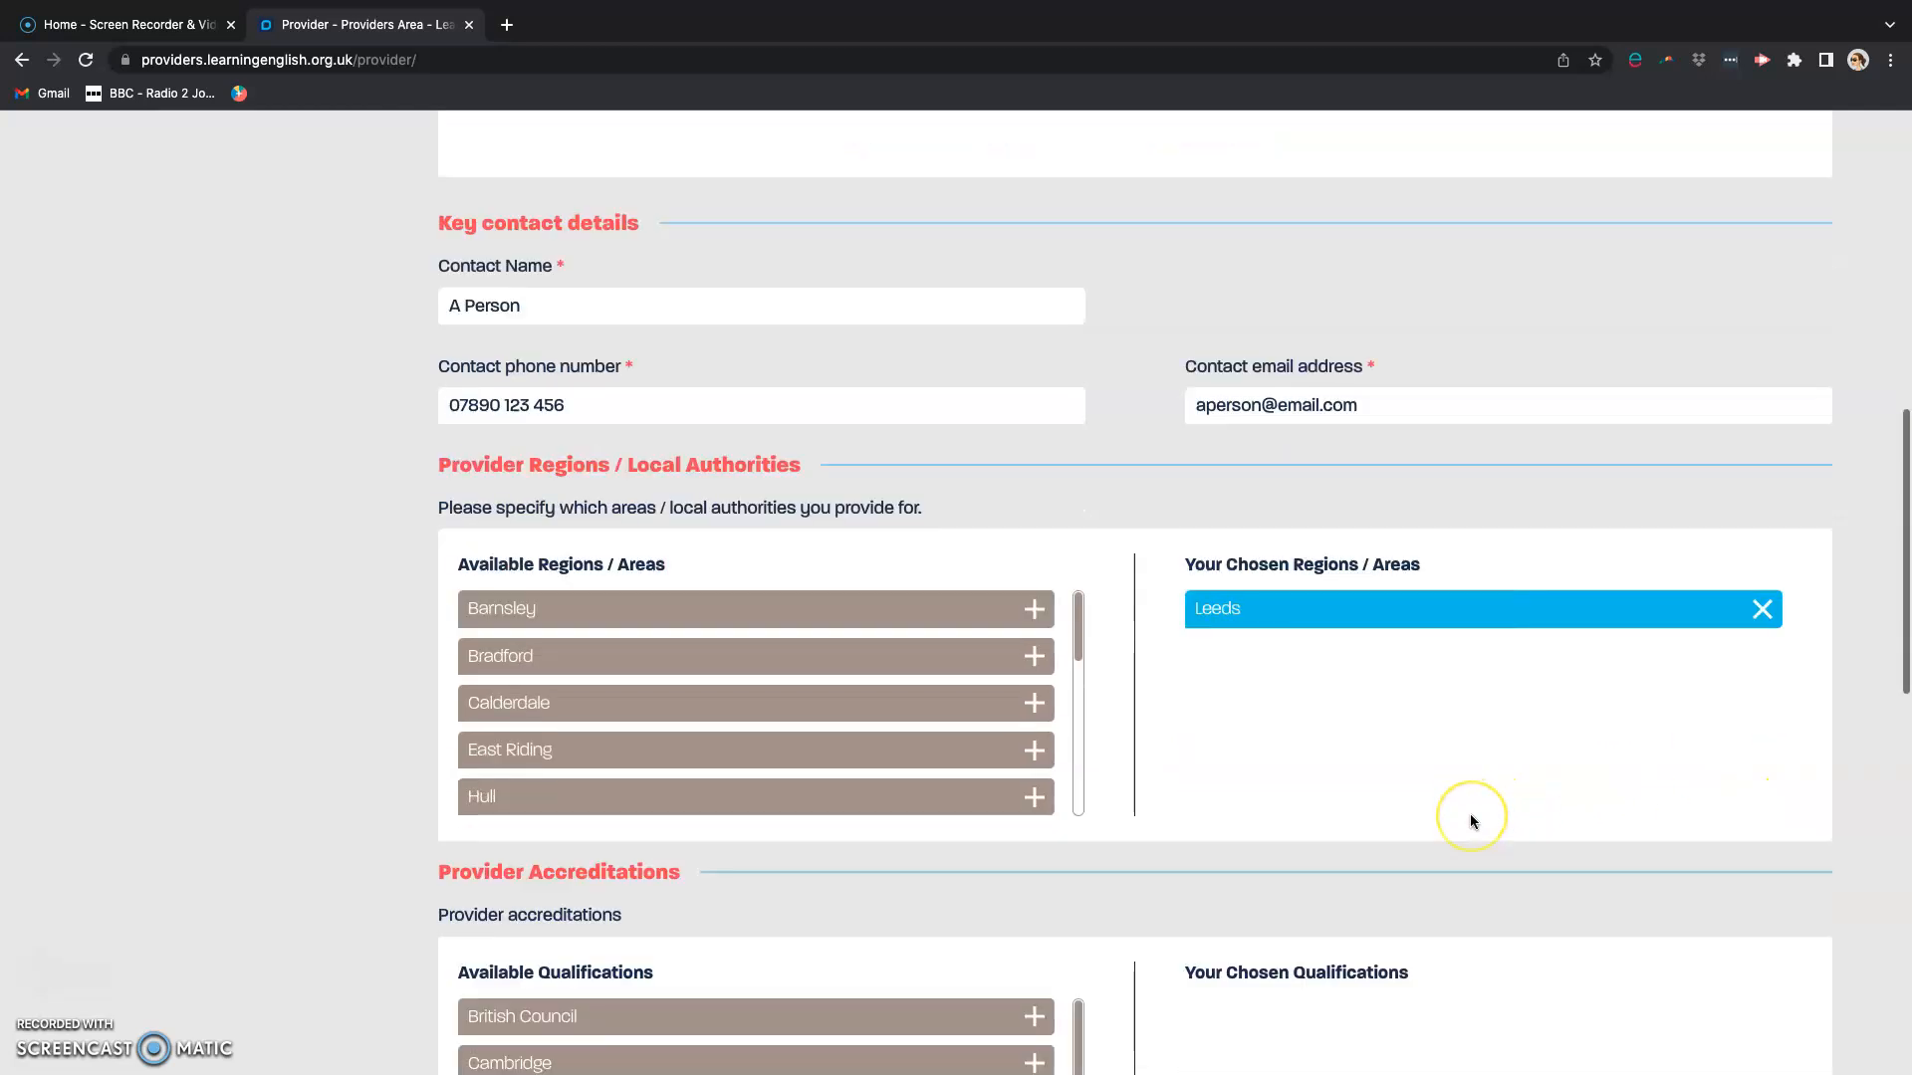
scroll(1470, 815, down, 2)
click(1442, 819)
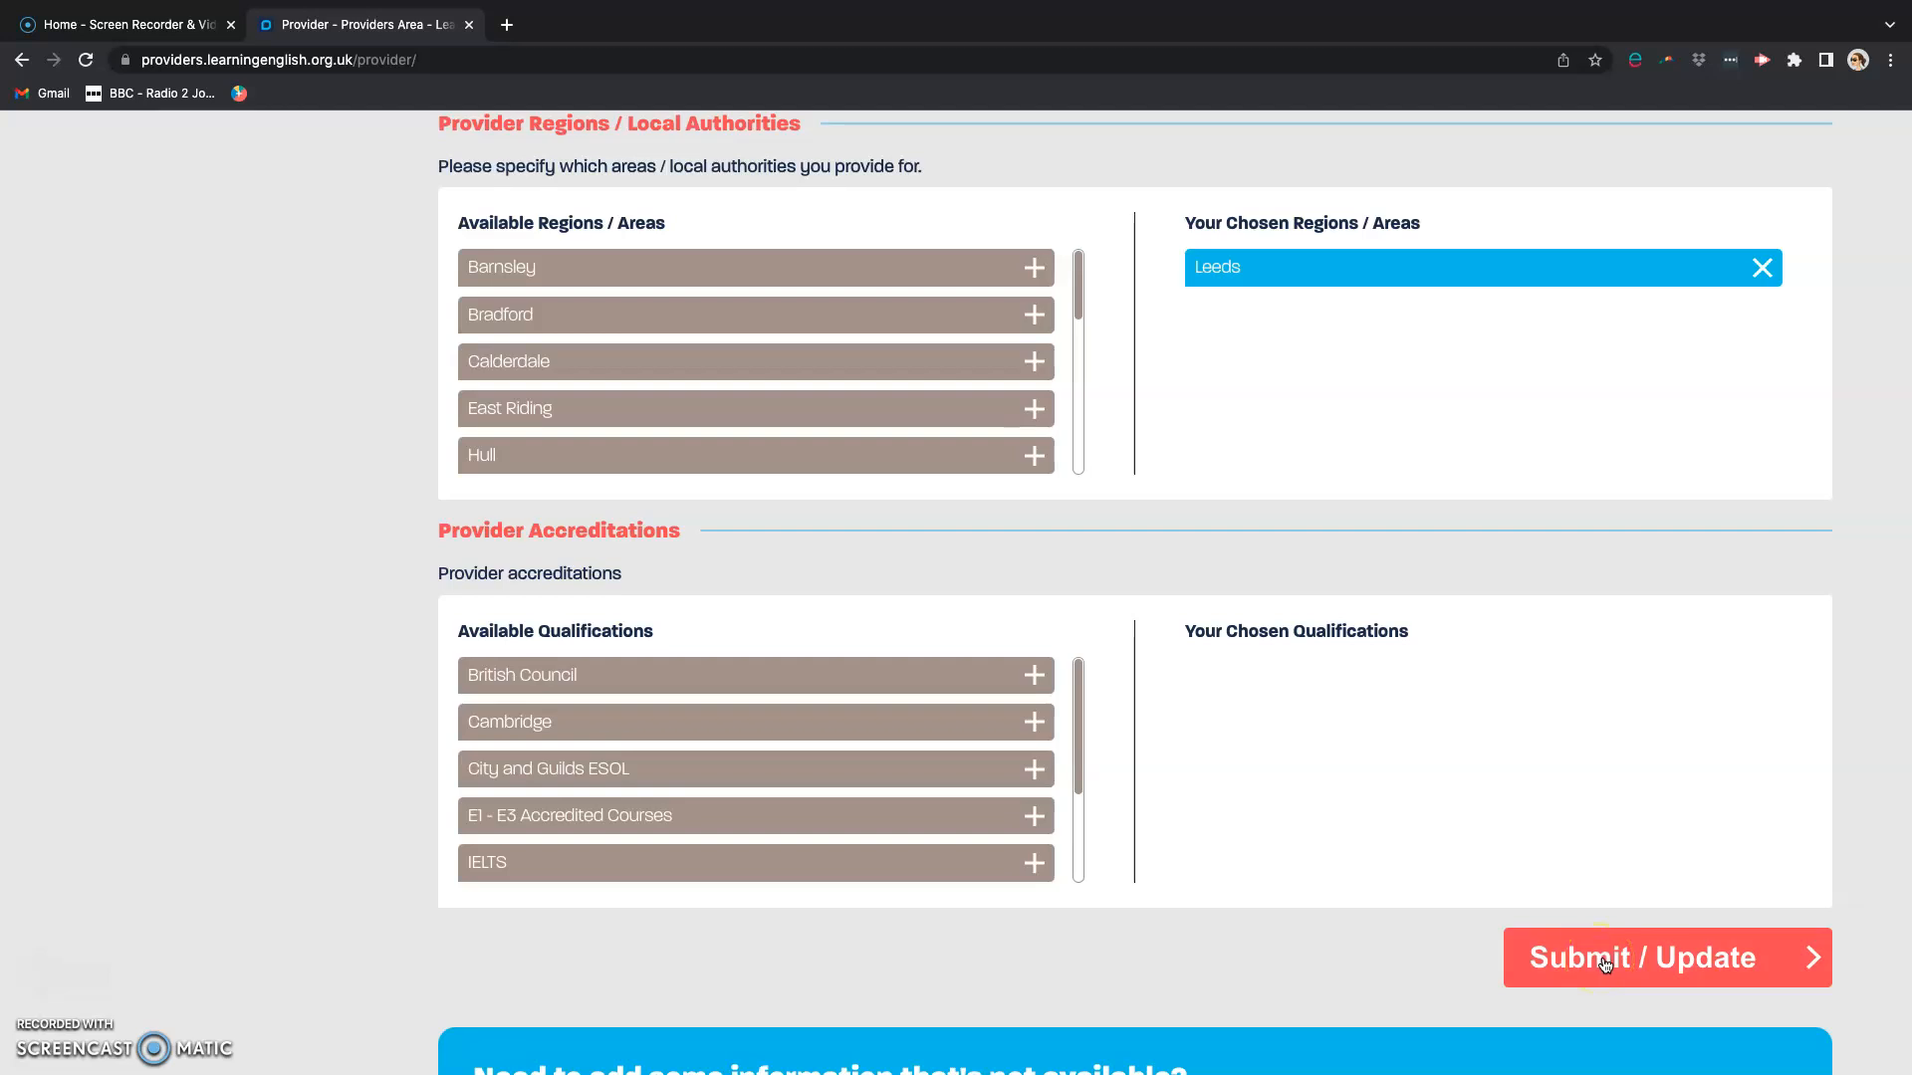
click(1325, 903)
scroll(1272, 824, up, 15)
click(1733, 473)
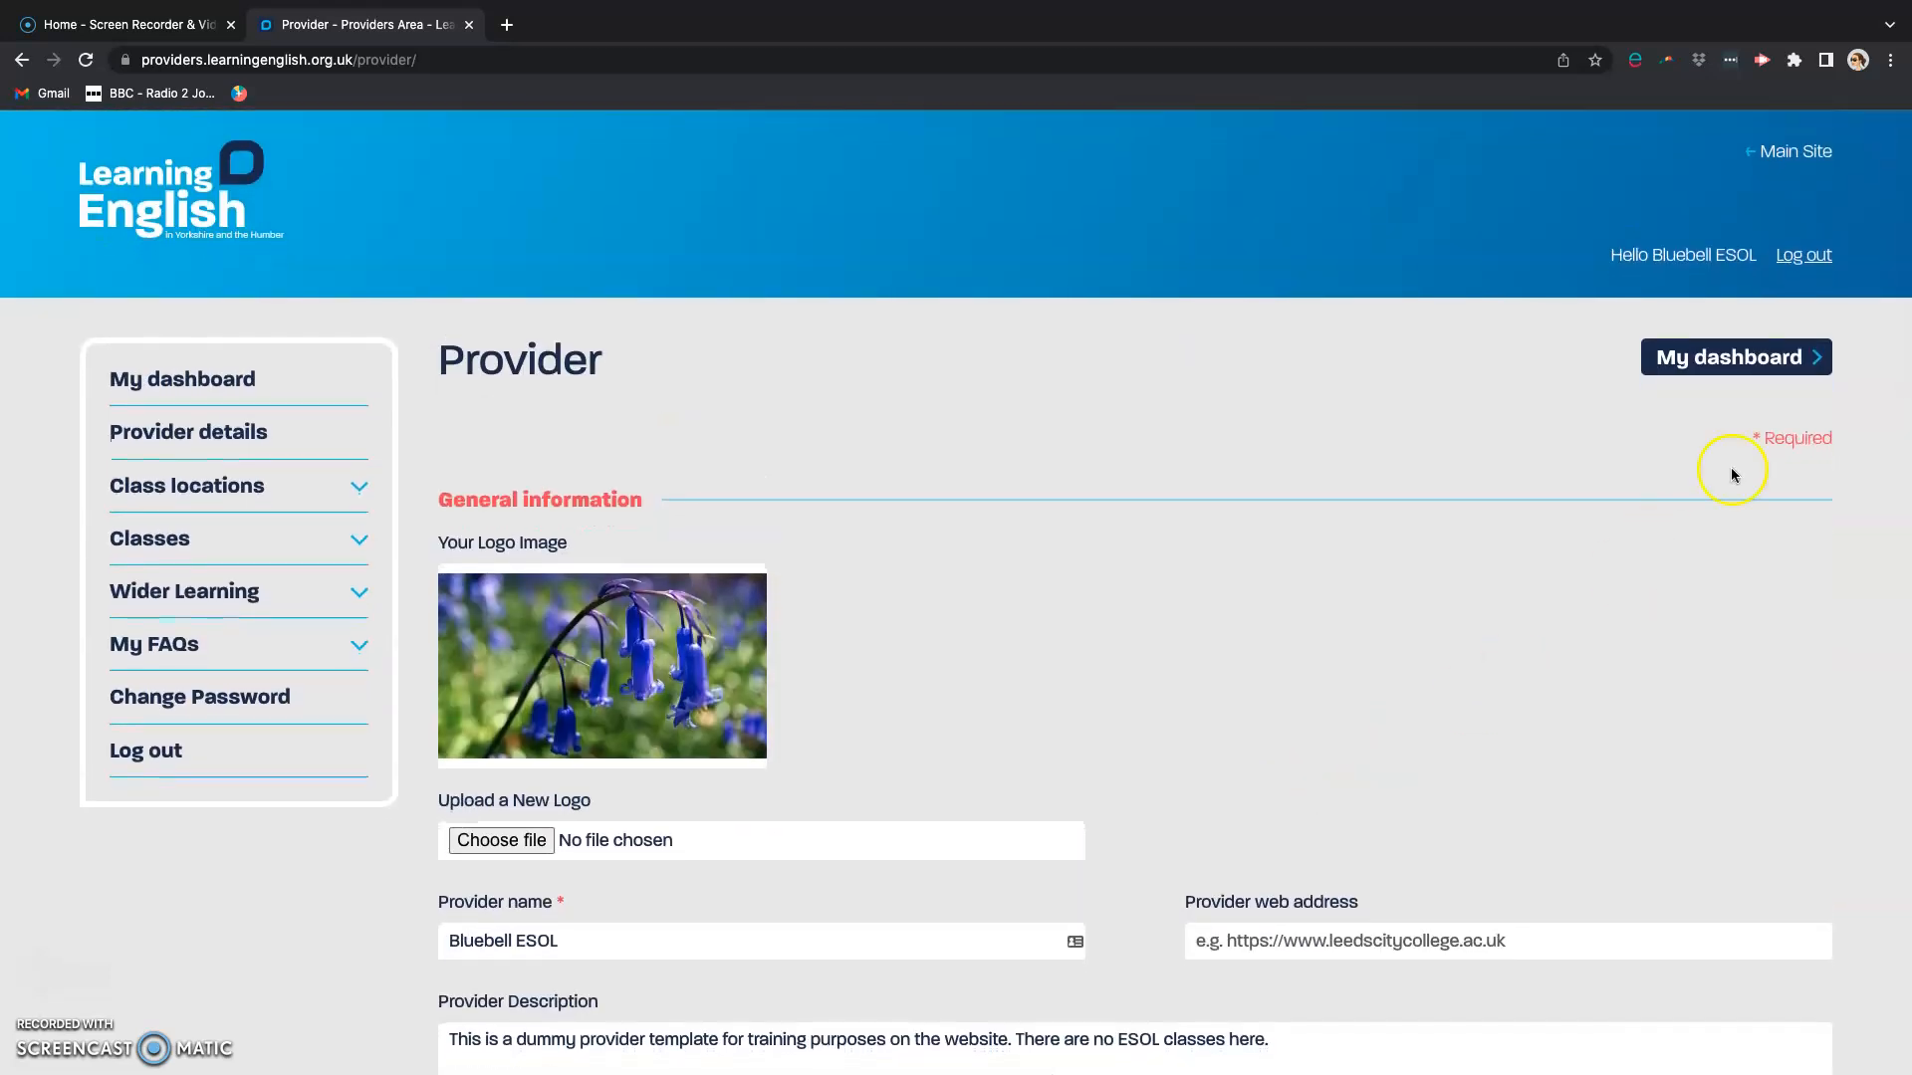
click(1722, 365)
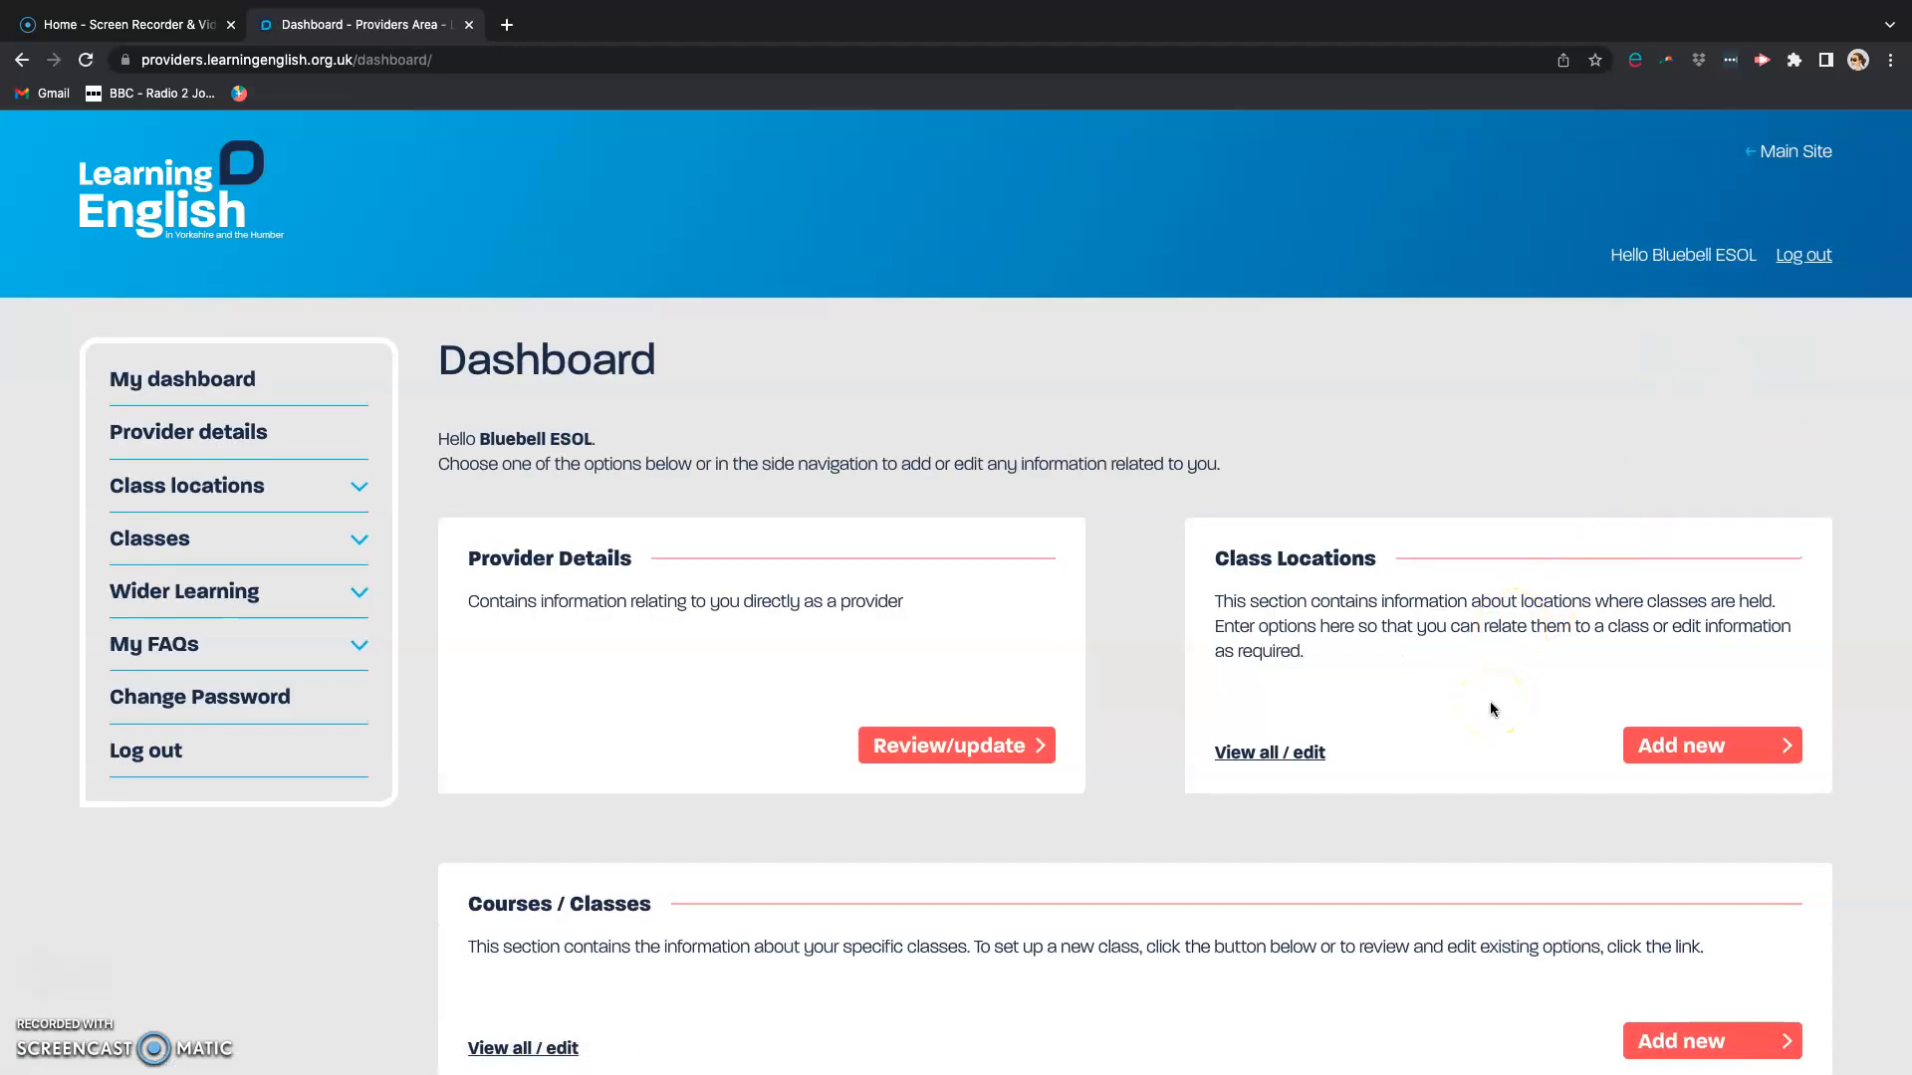
Step: Open the class location A Building for editing and view the options for its location status
click(1503, 711)
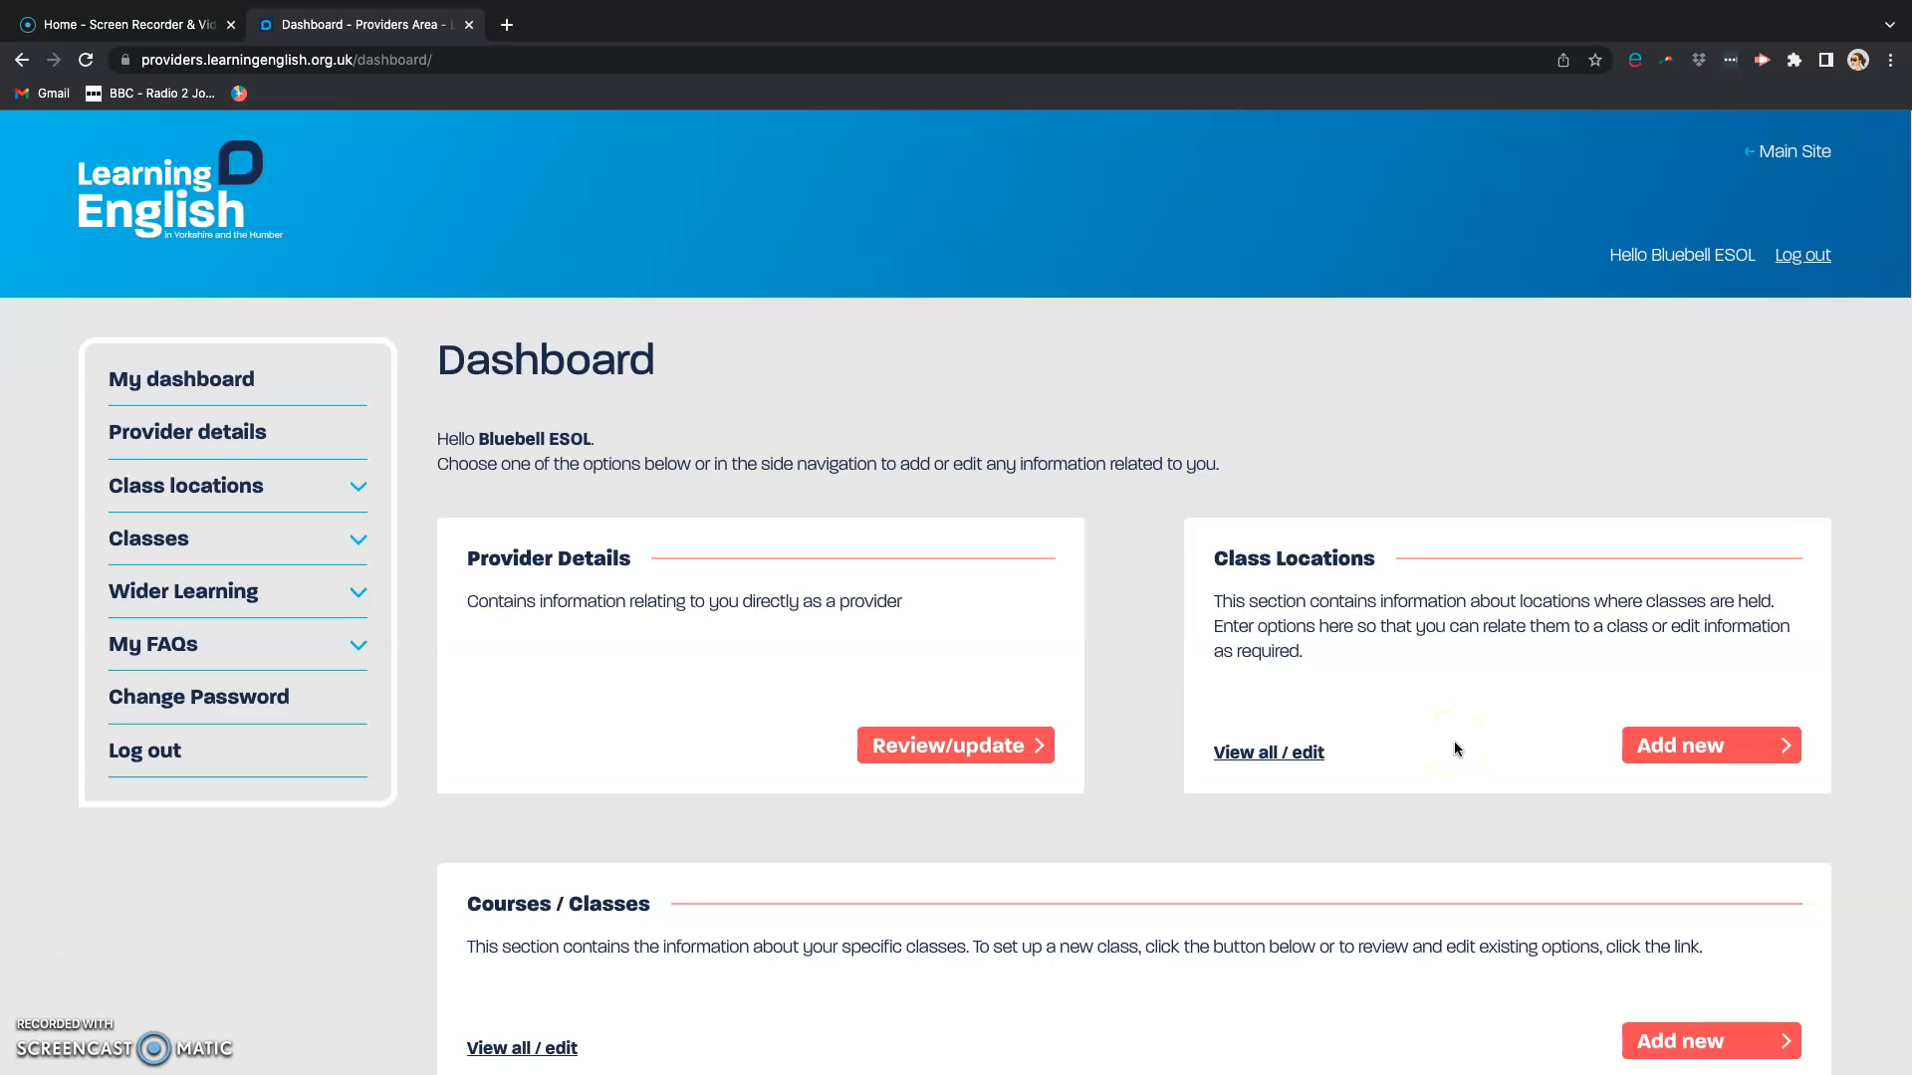
click(1254, 756)
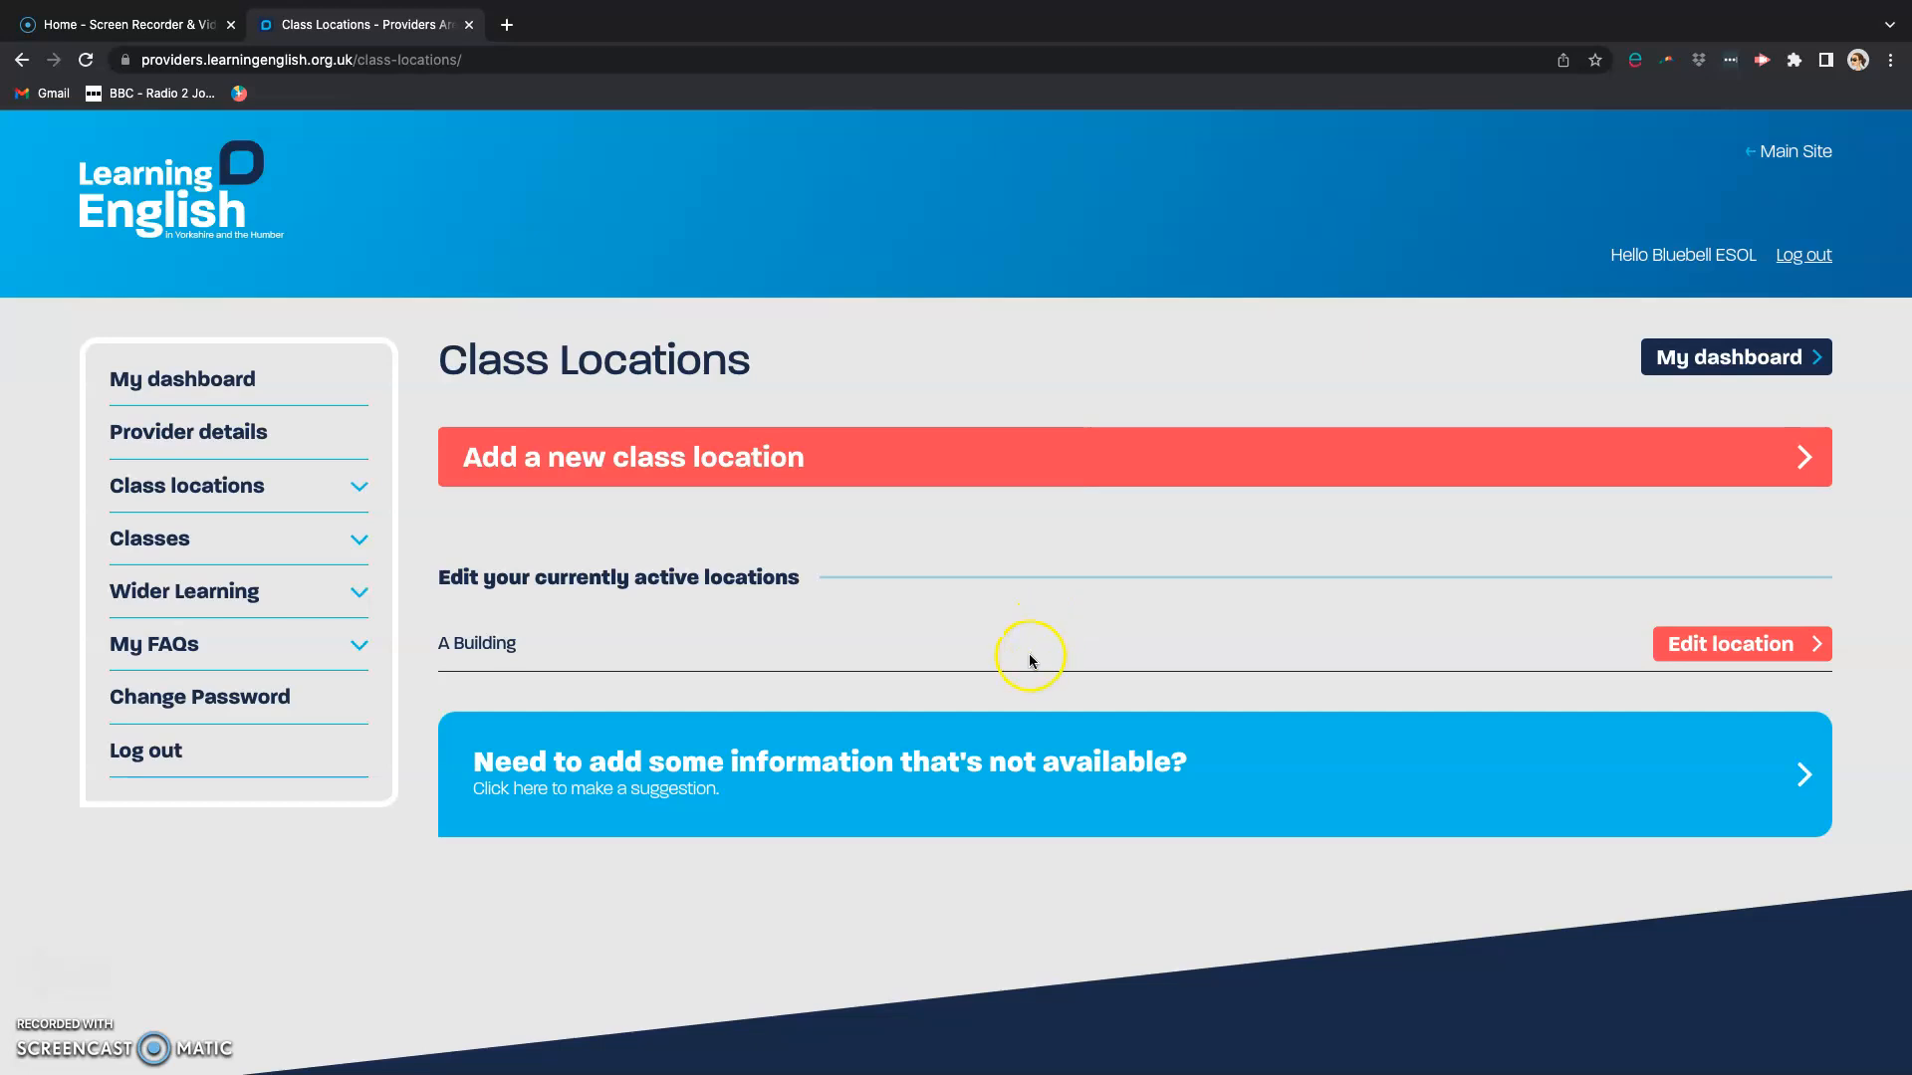
click(1685, 648)
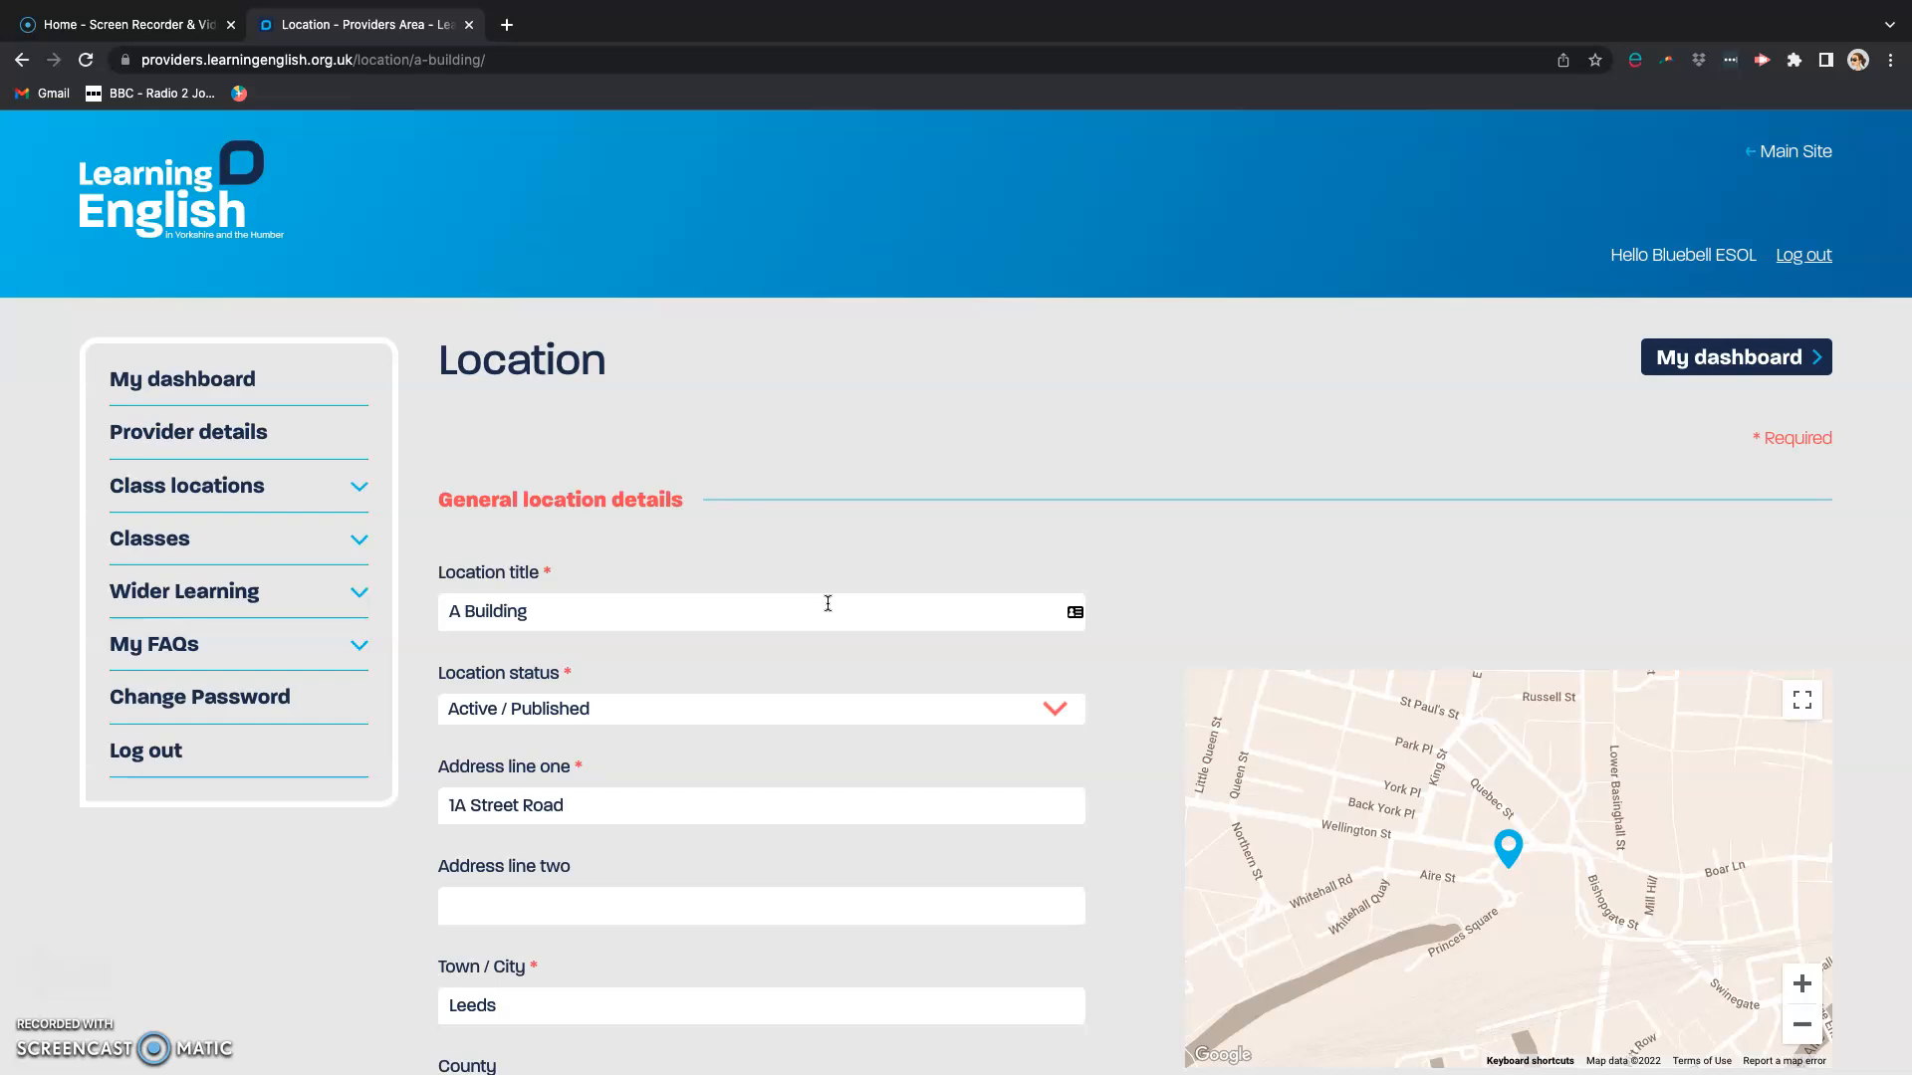
scroll(829, 604, down, 5)
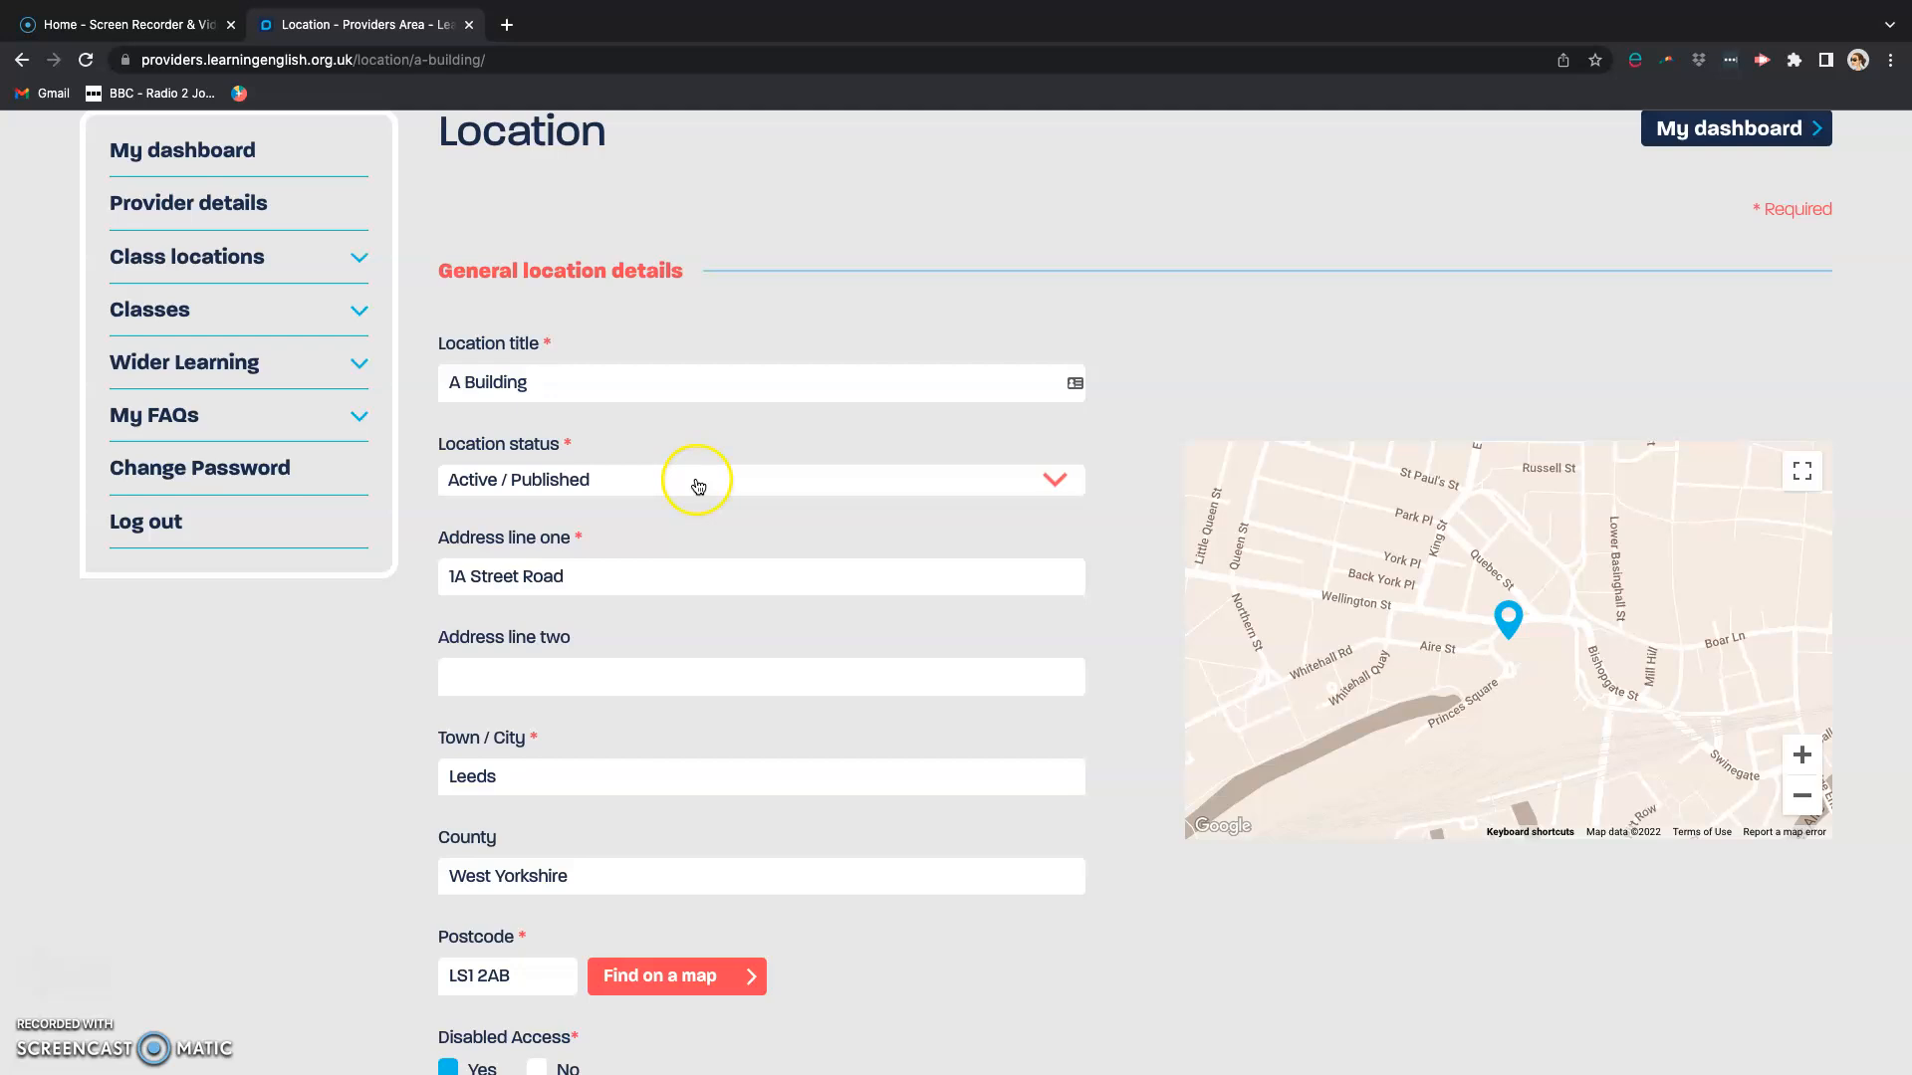
click(698, 486)
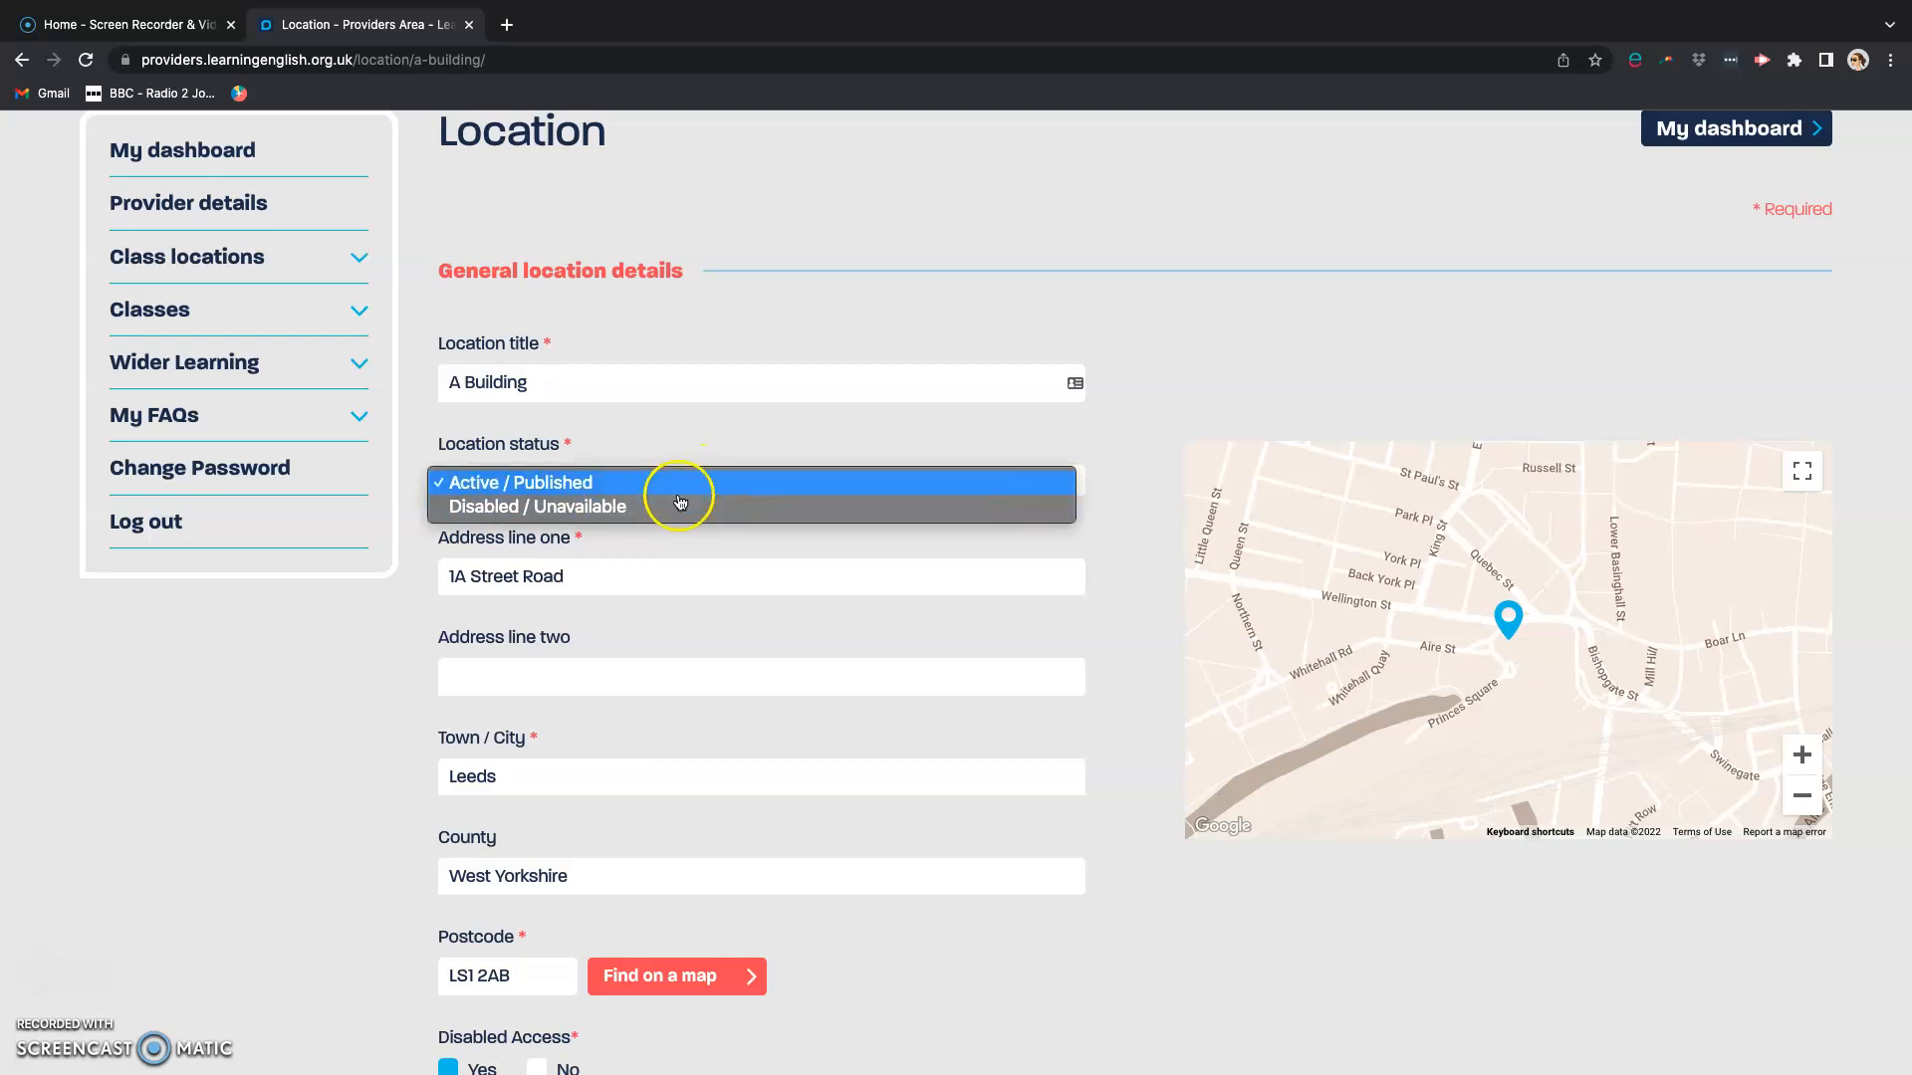
click(693, 450)
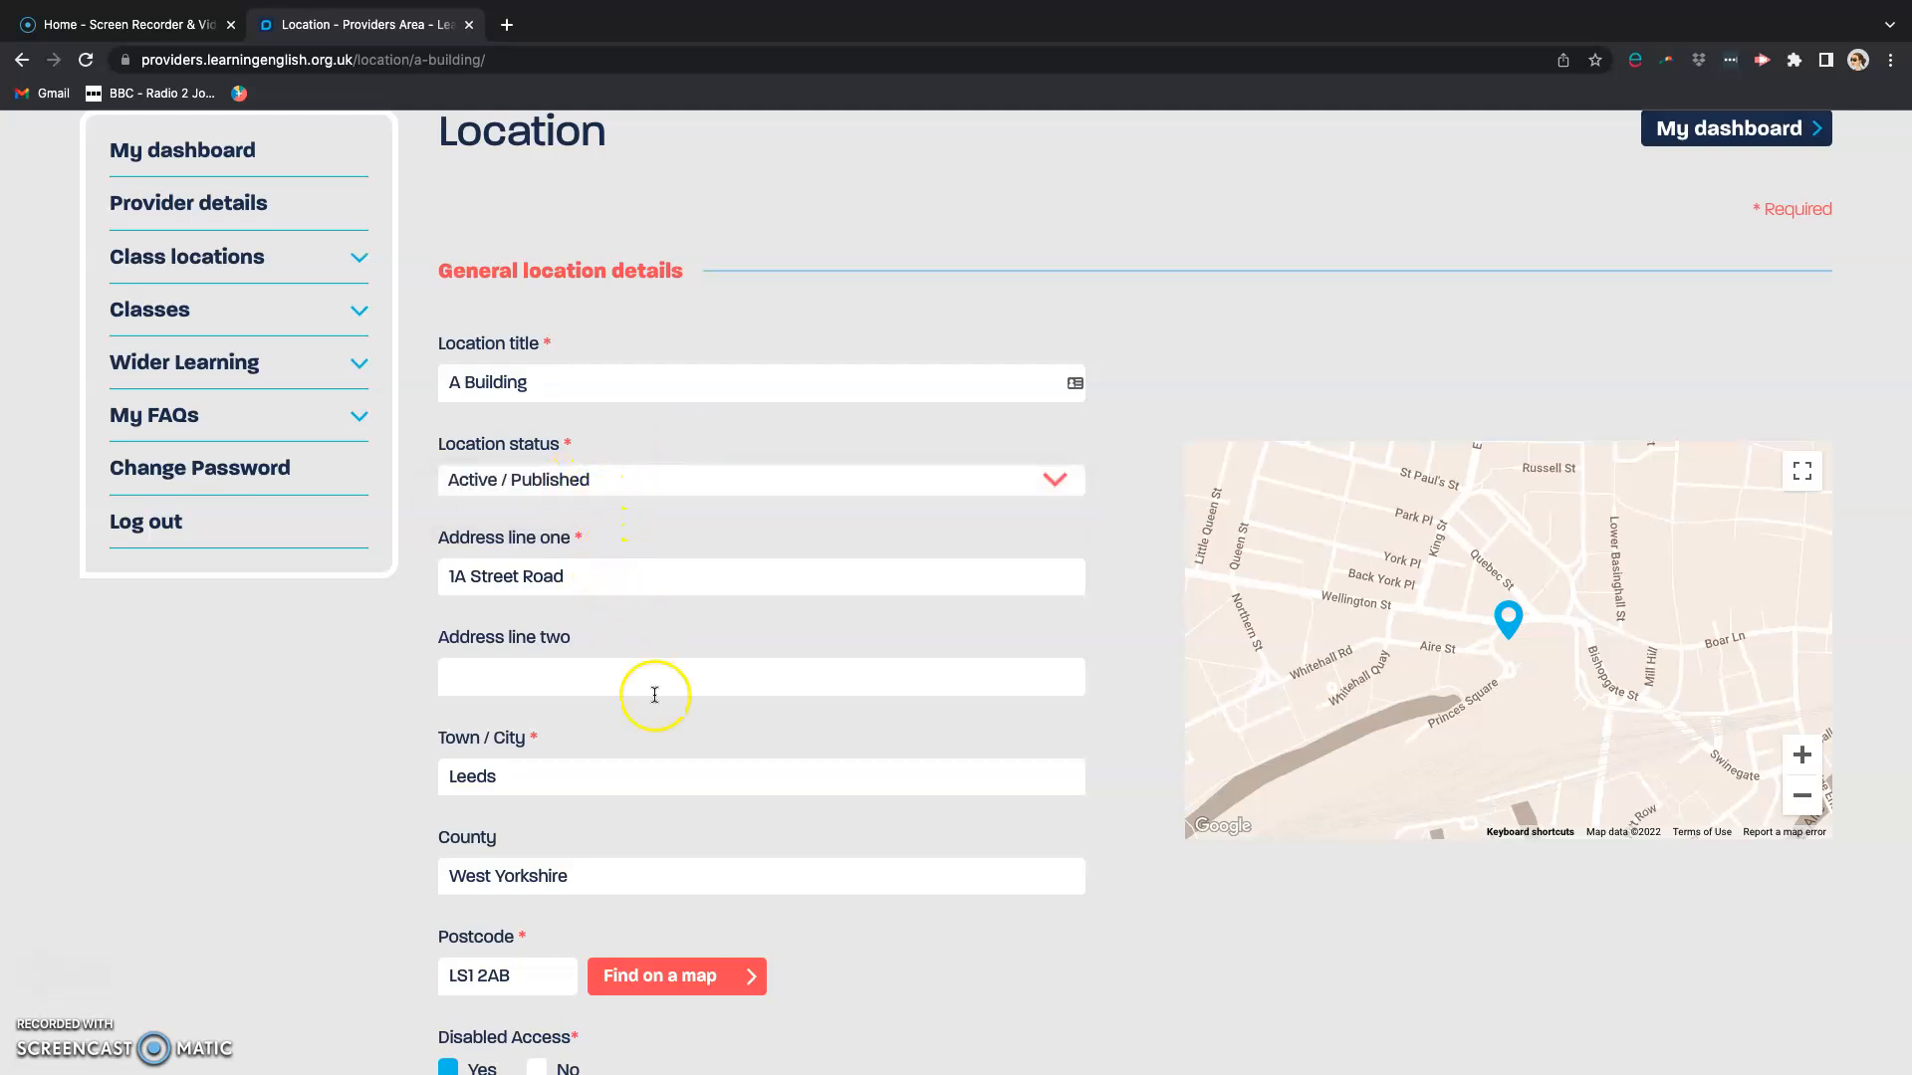
Step: Examine A Building's address, disabled access, contact, photo and additional note fields, and return to the dashboard
scroll(744, 745, down, 1)
scroll(744, 745, down, 5)
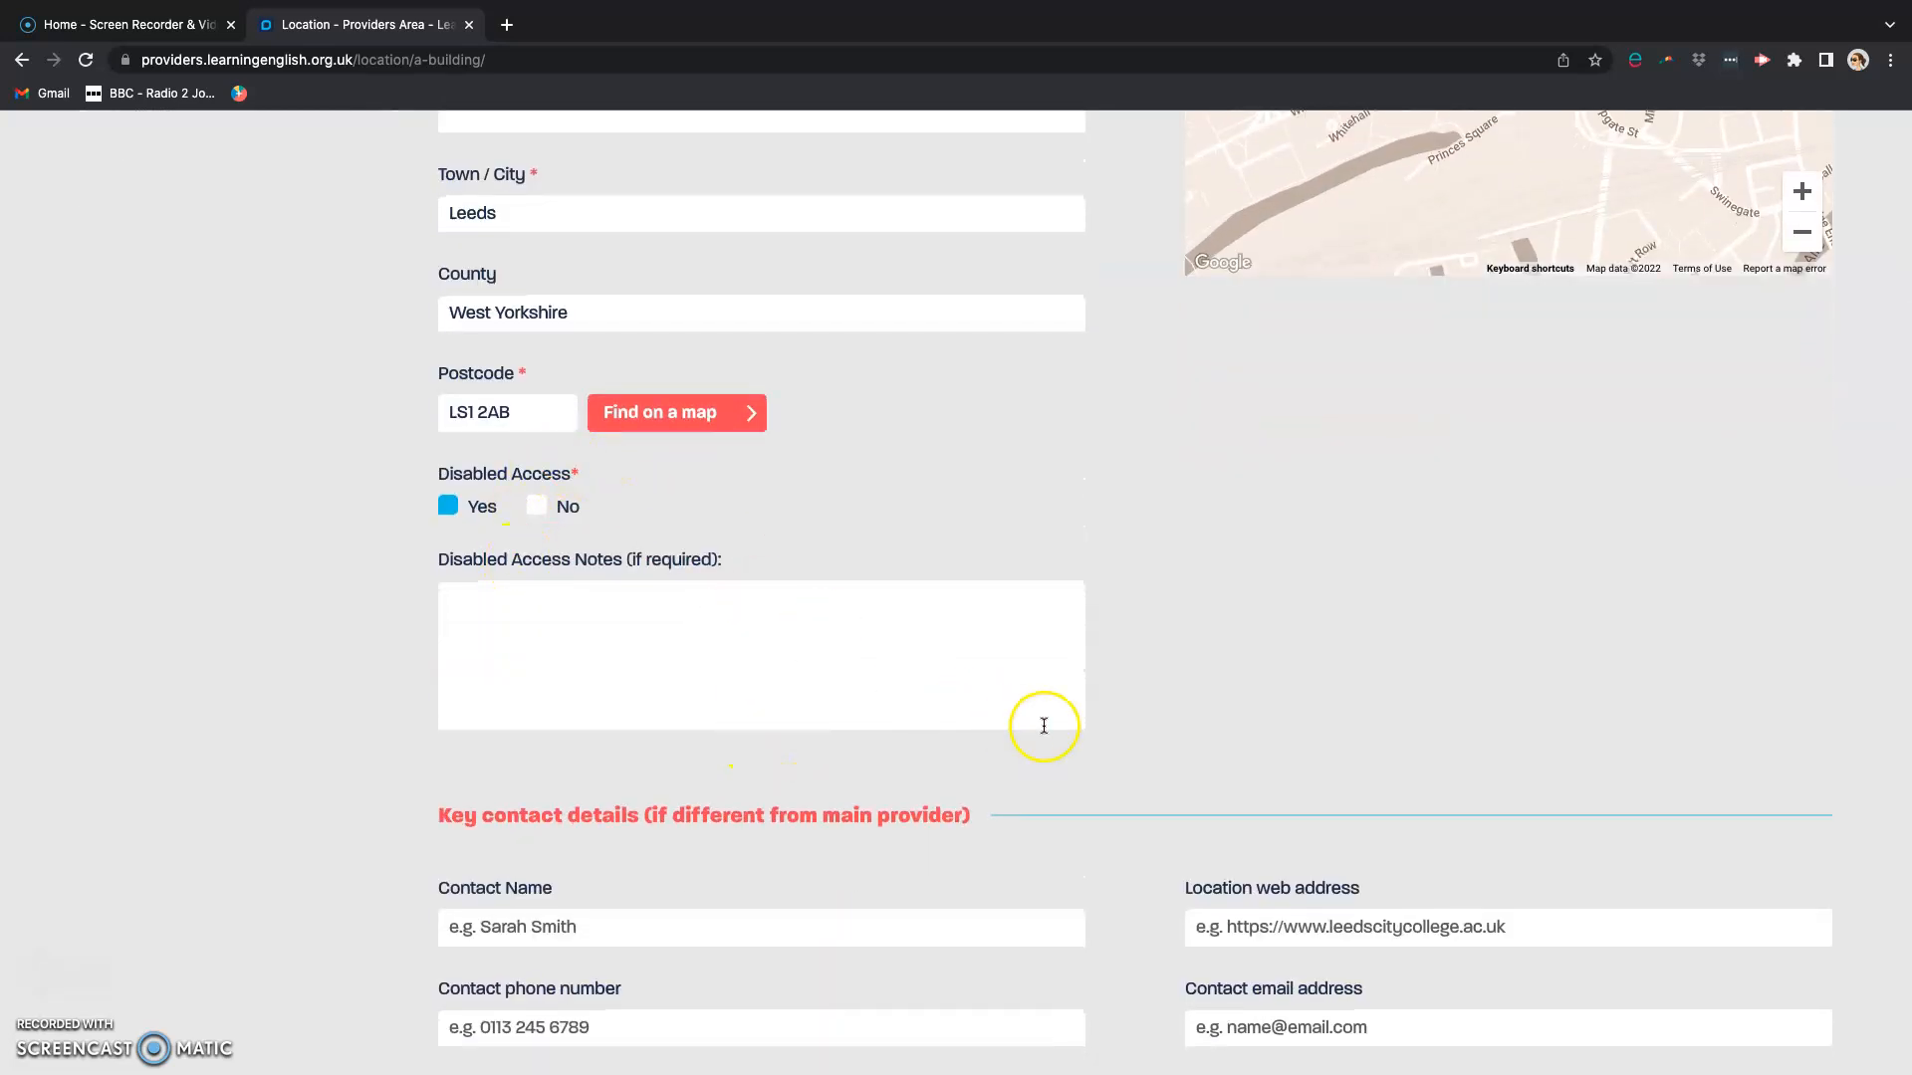
scroll(1158, 770, down, 3)
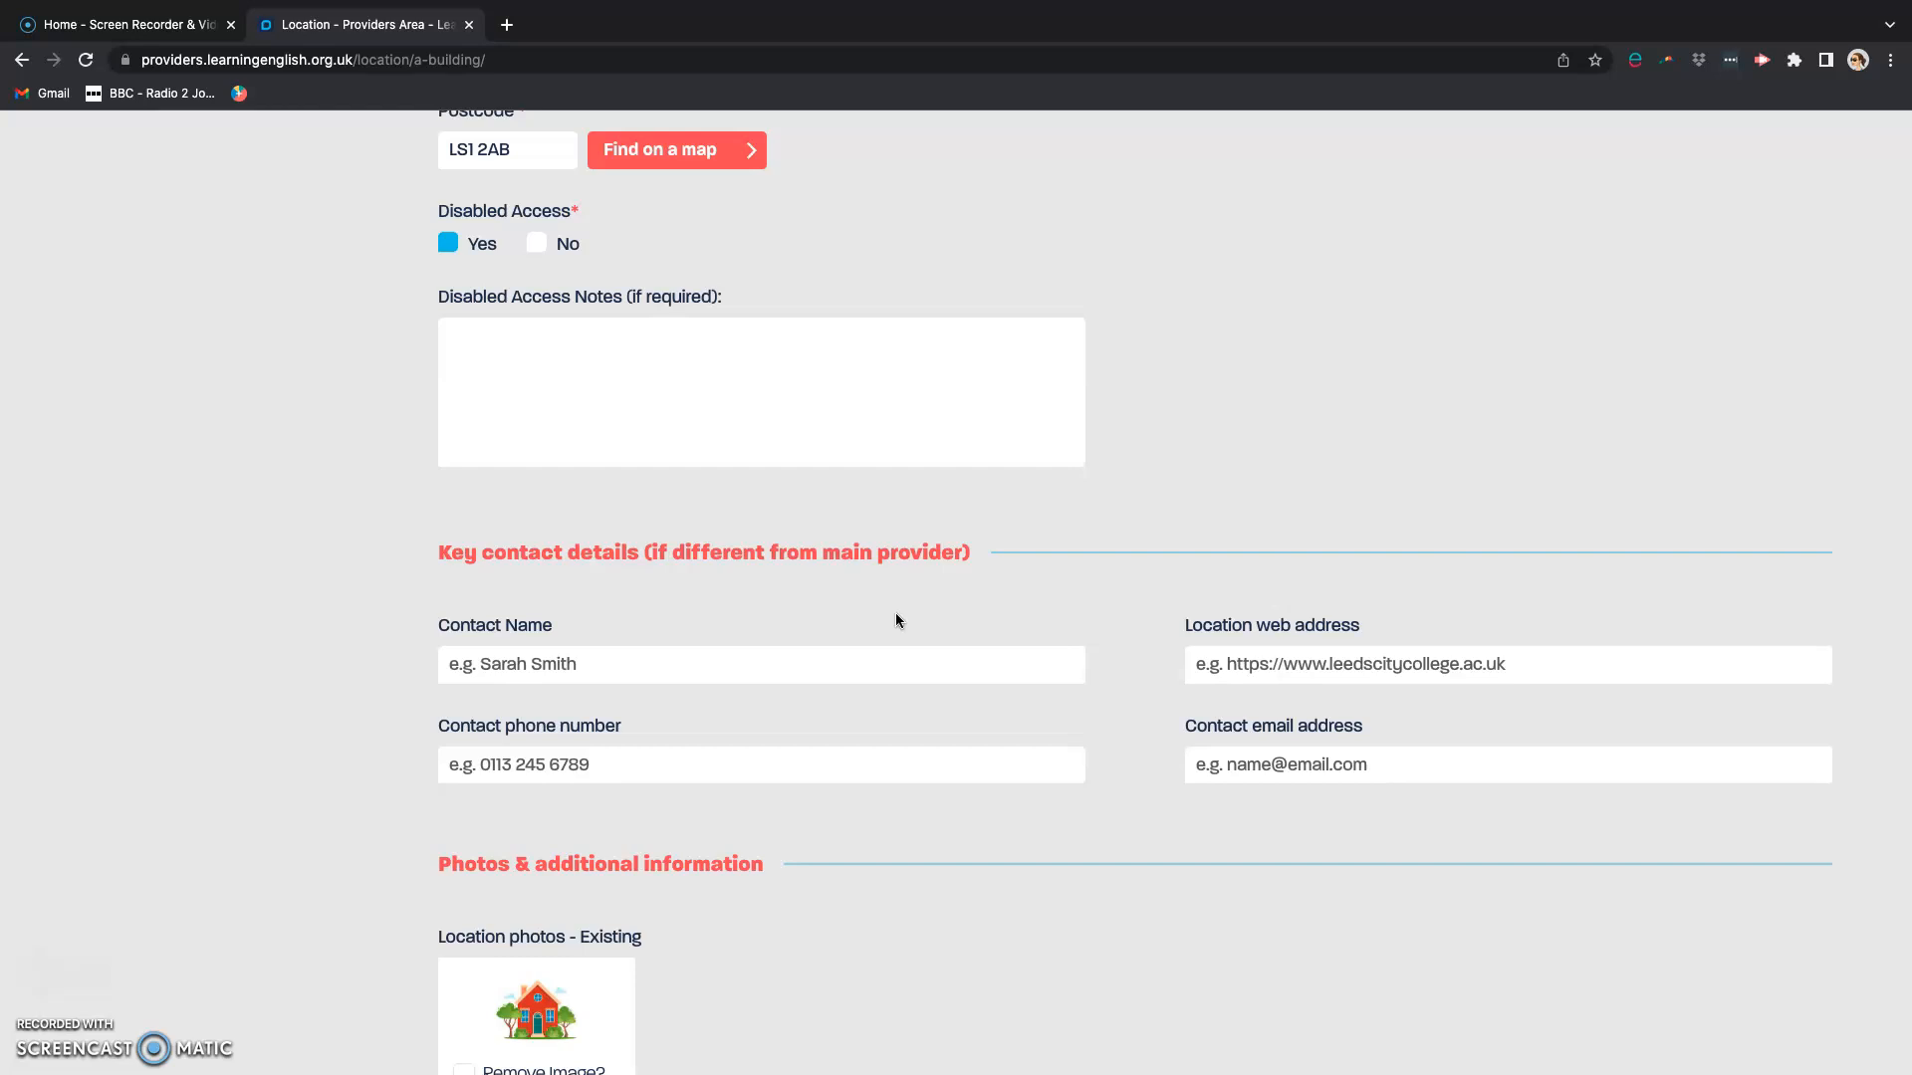
scroll(896, 620, down, 2)
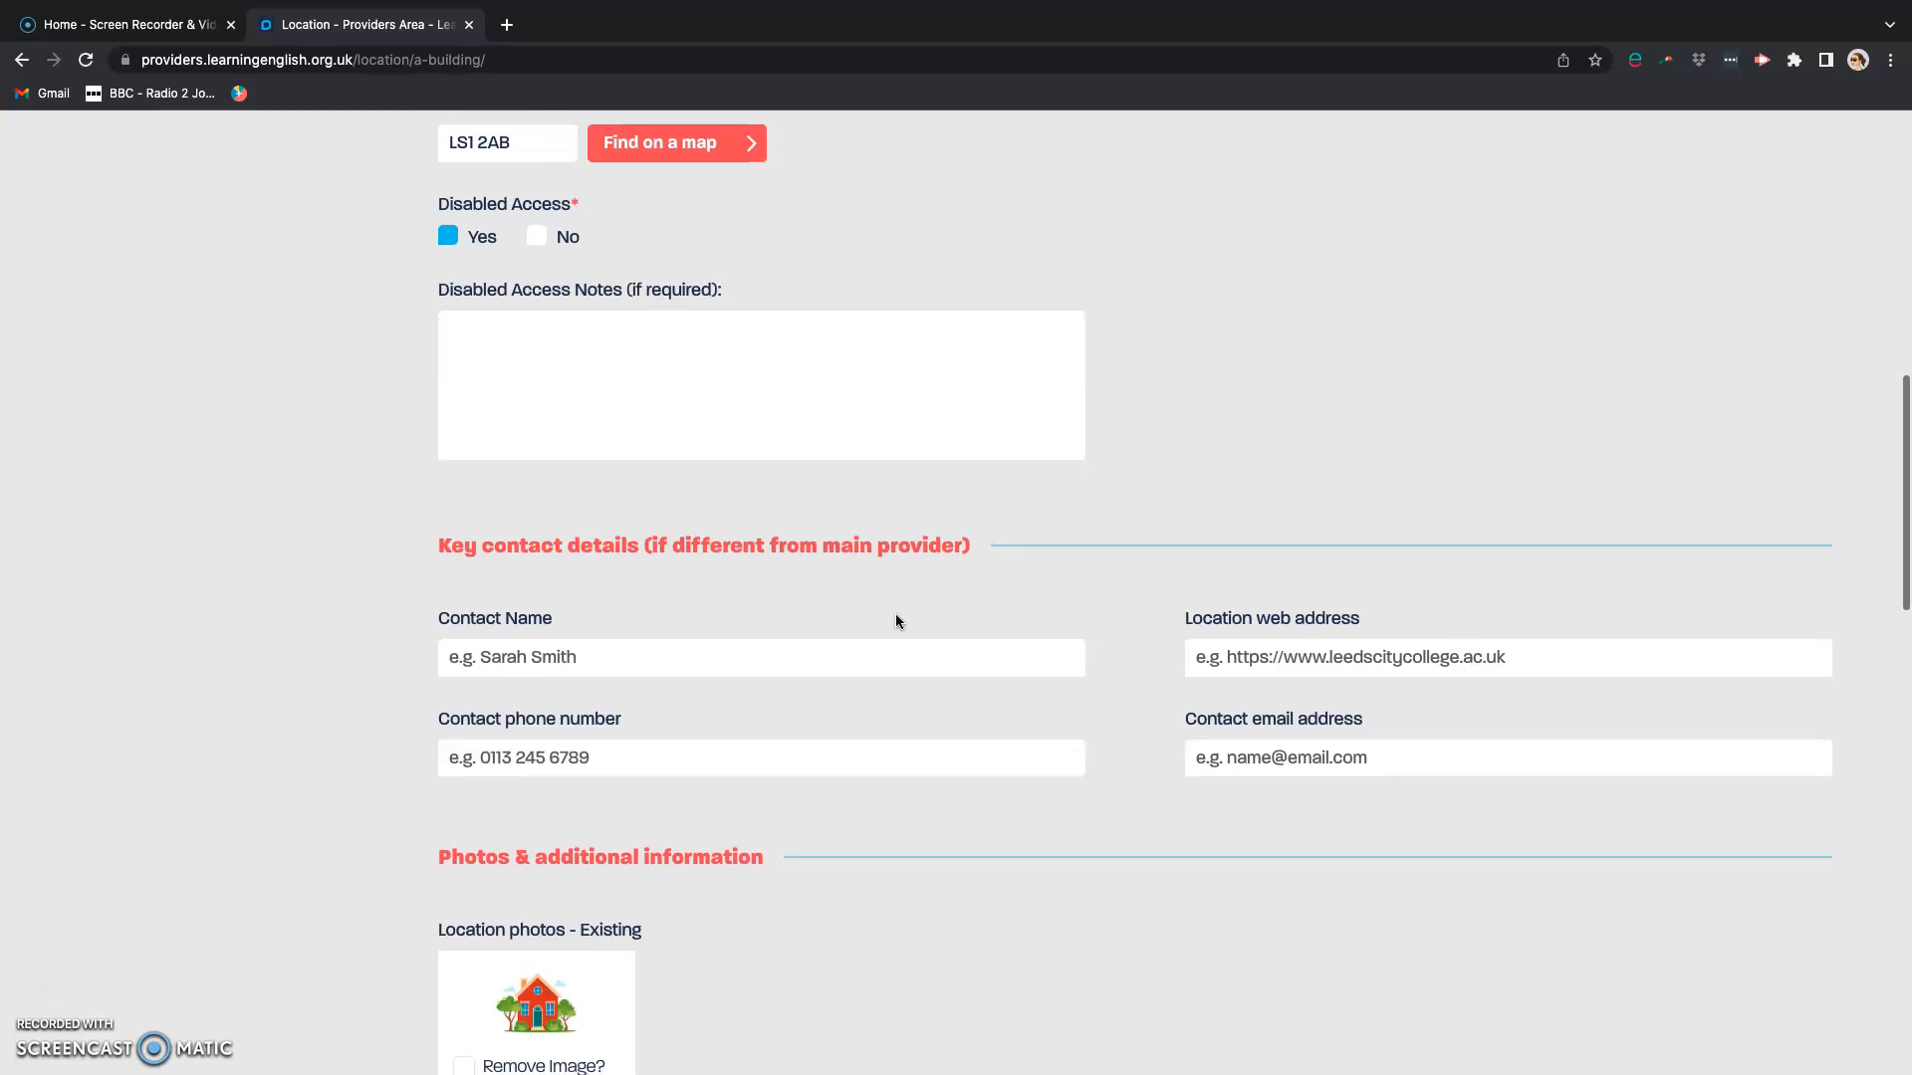
scroll(894, 613, down, 3)
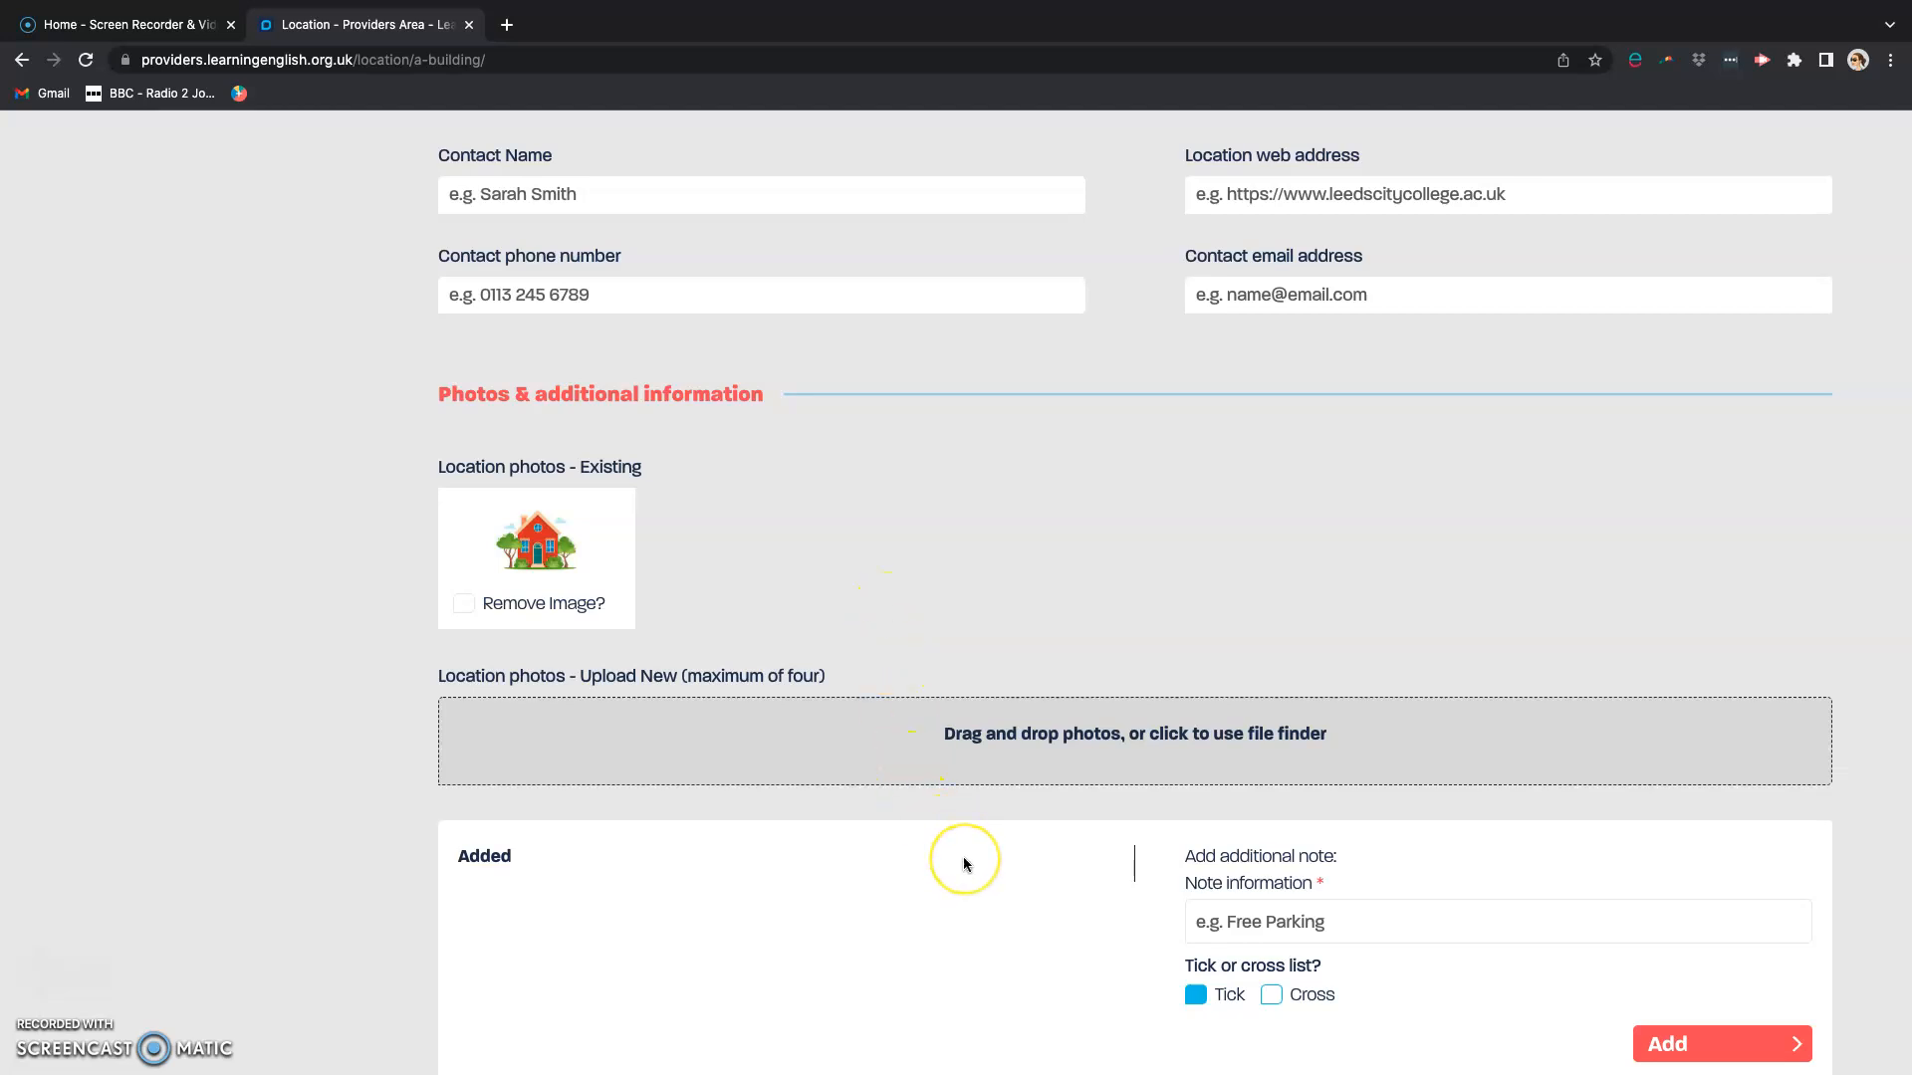
scroll(964, 865, down, 1)
scroll(964, 865, down, 5)
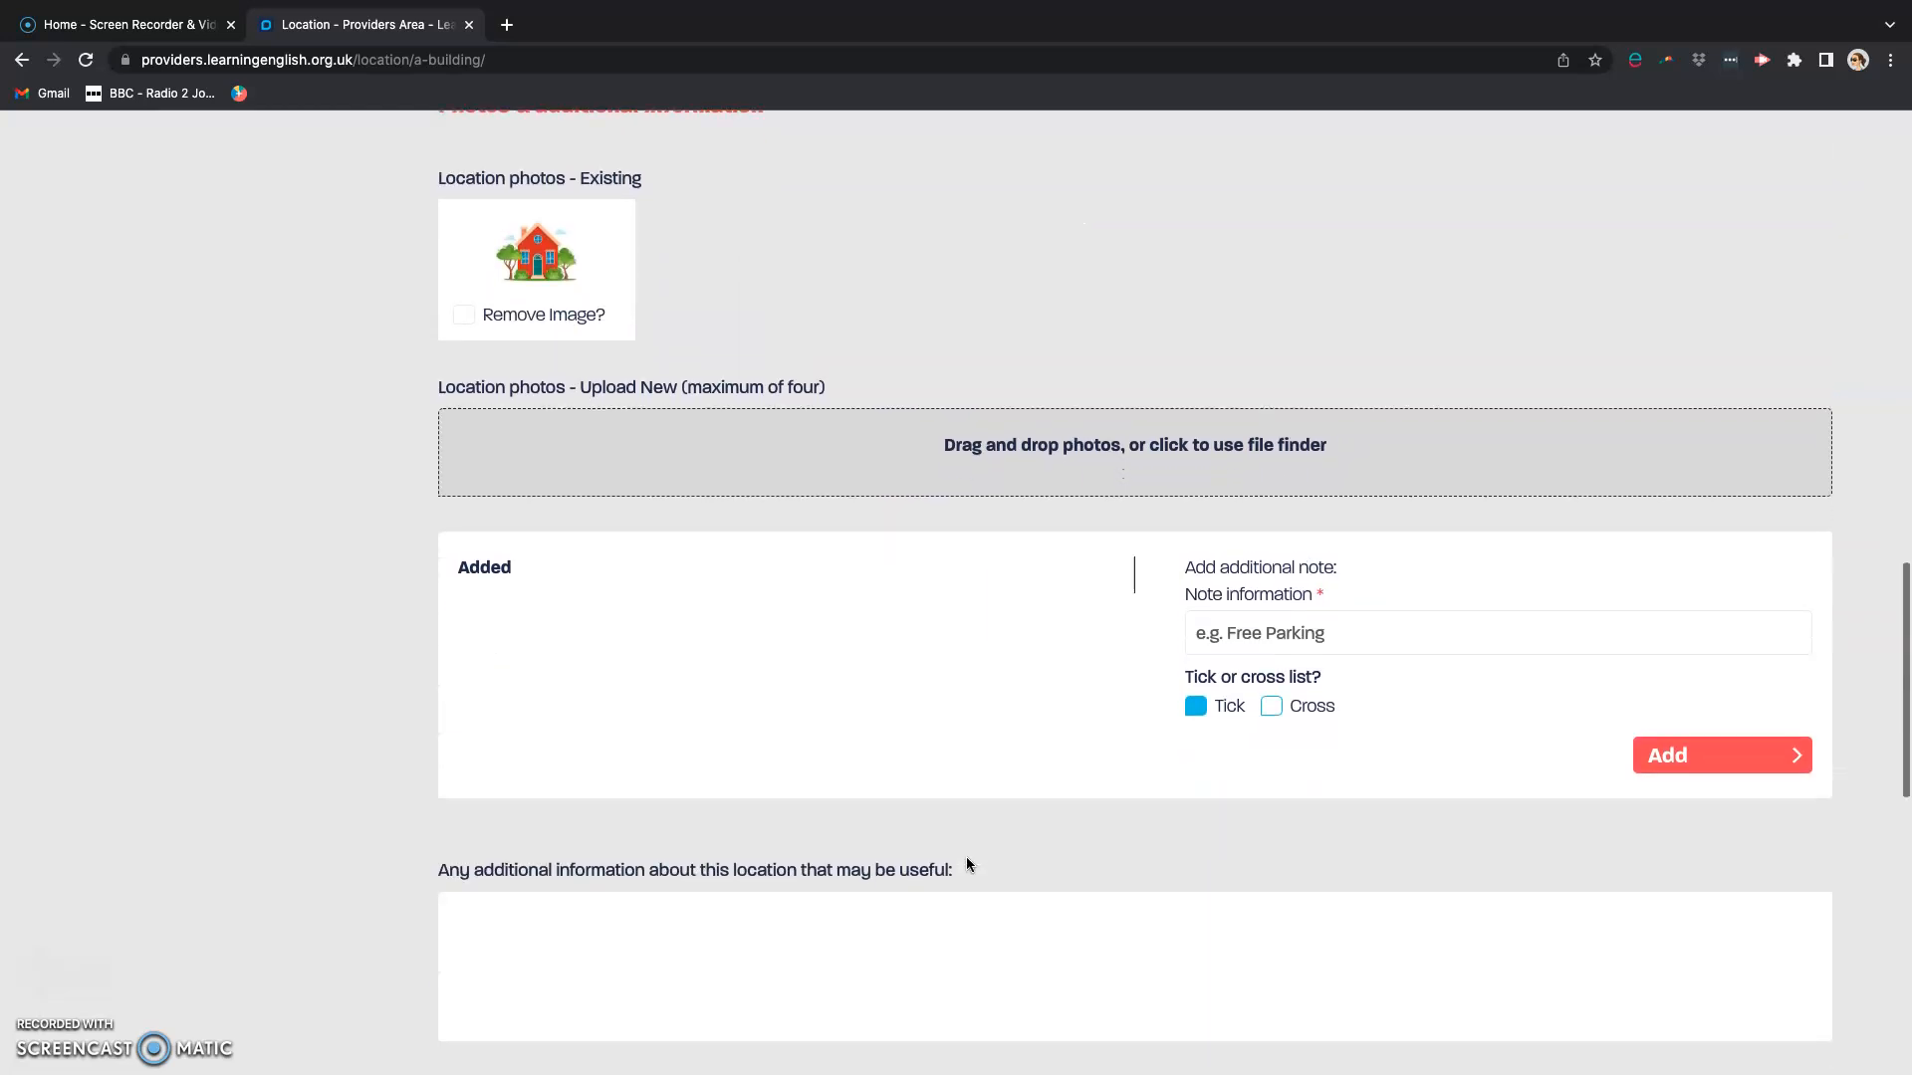
scroll(966, 865, up, 1)
scroll(966, 865, down, 1)
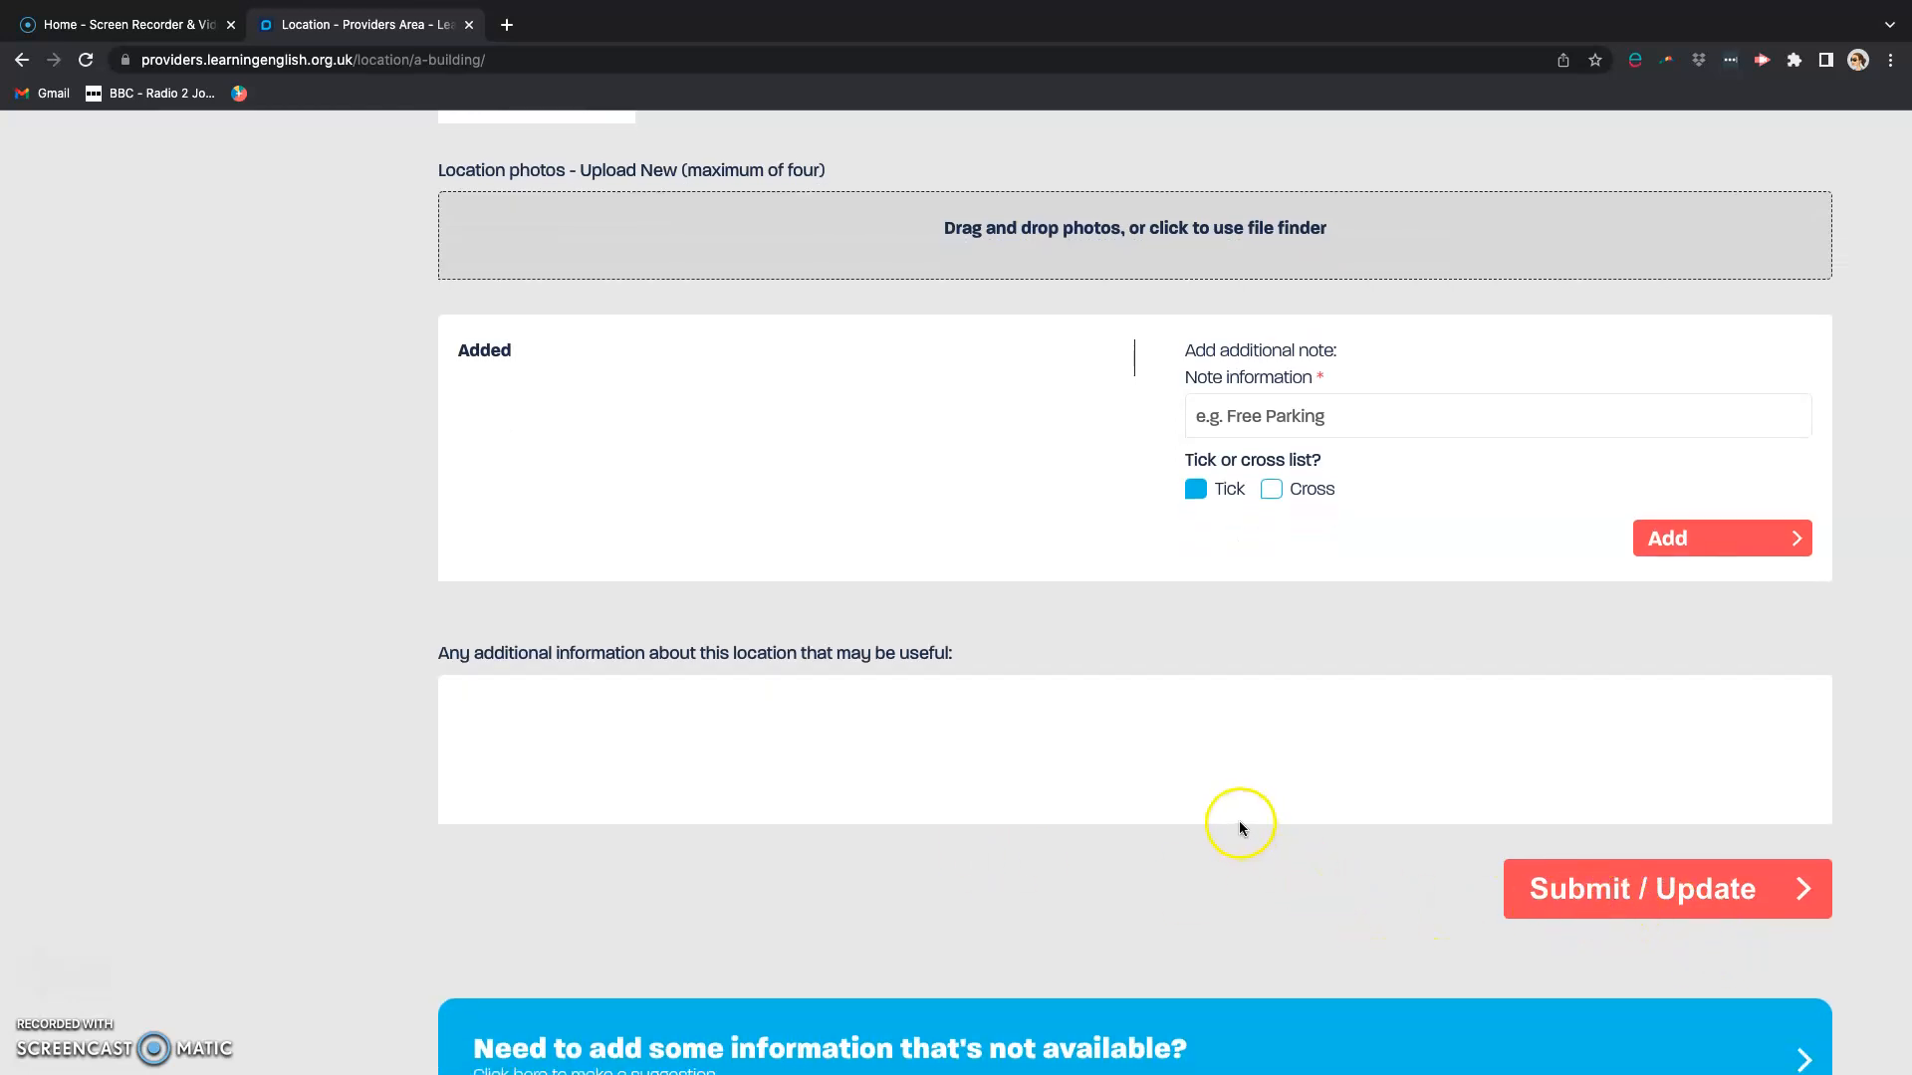
scroll(1207, 816, up, 15)
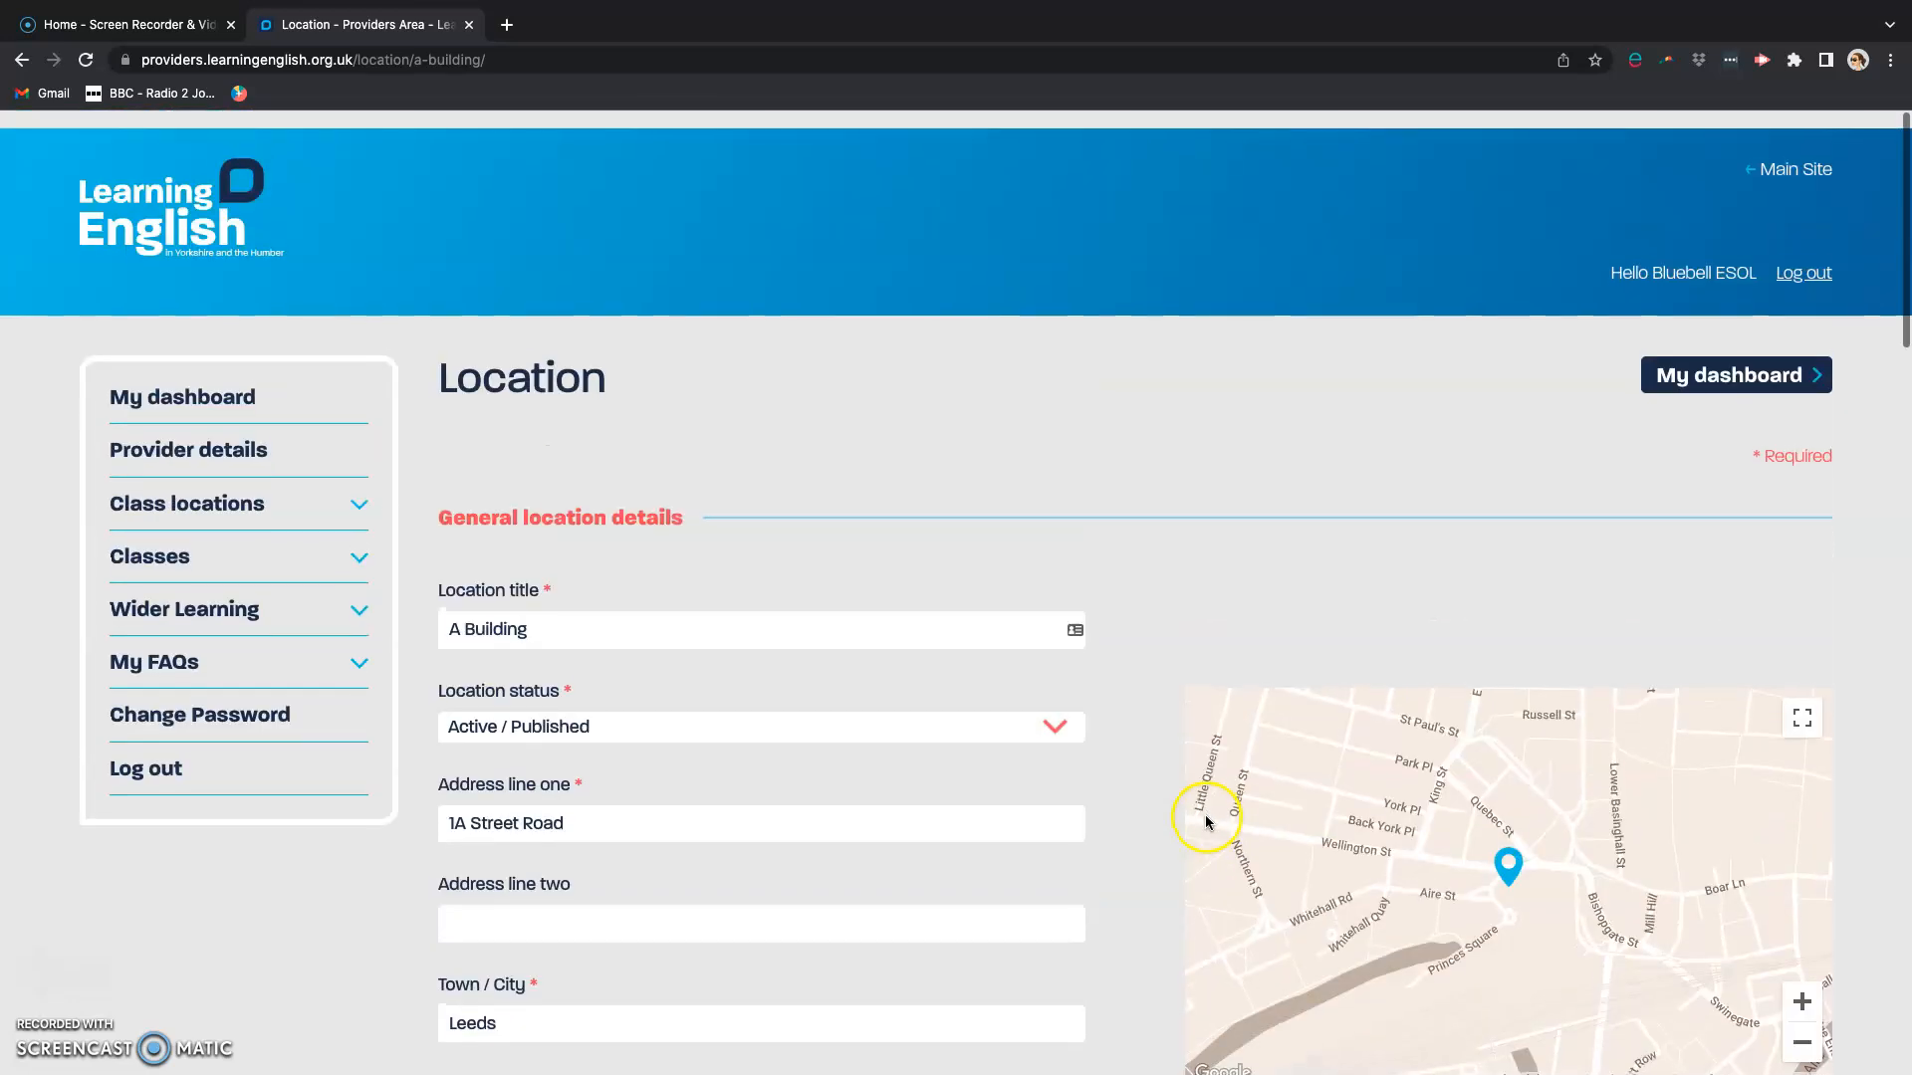
click(1706, 356)
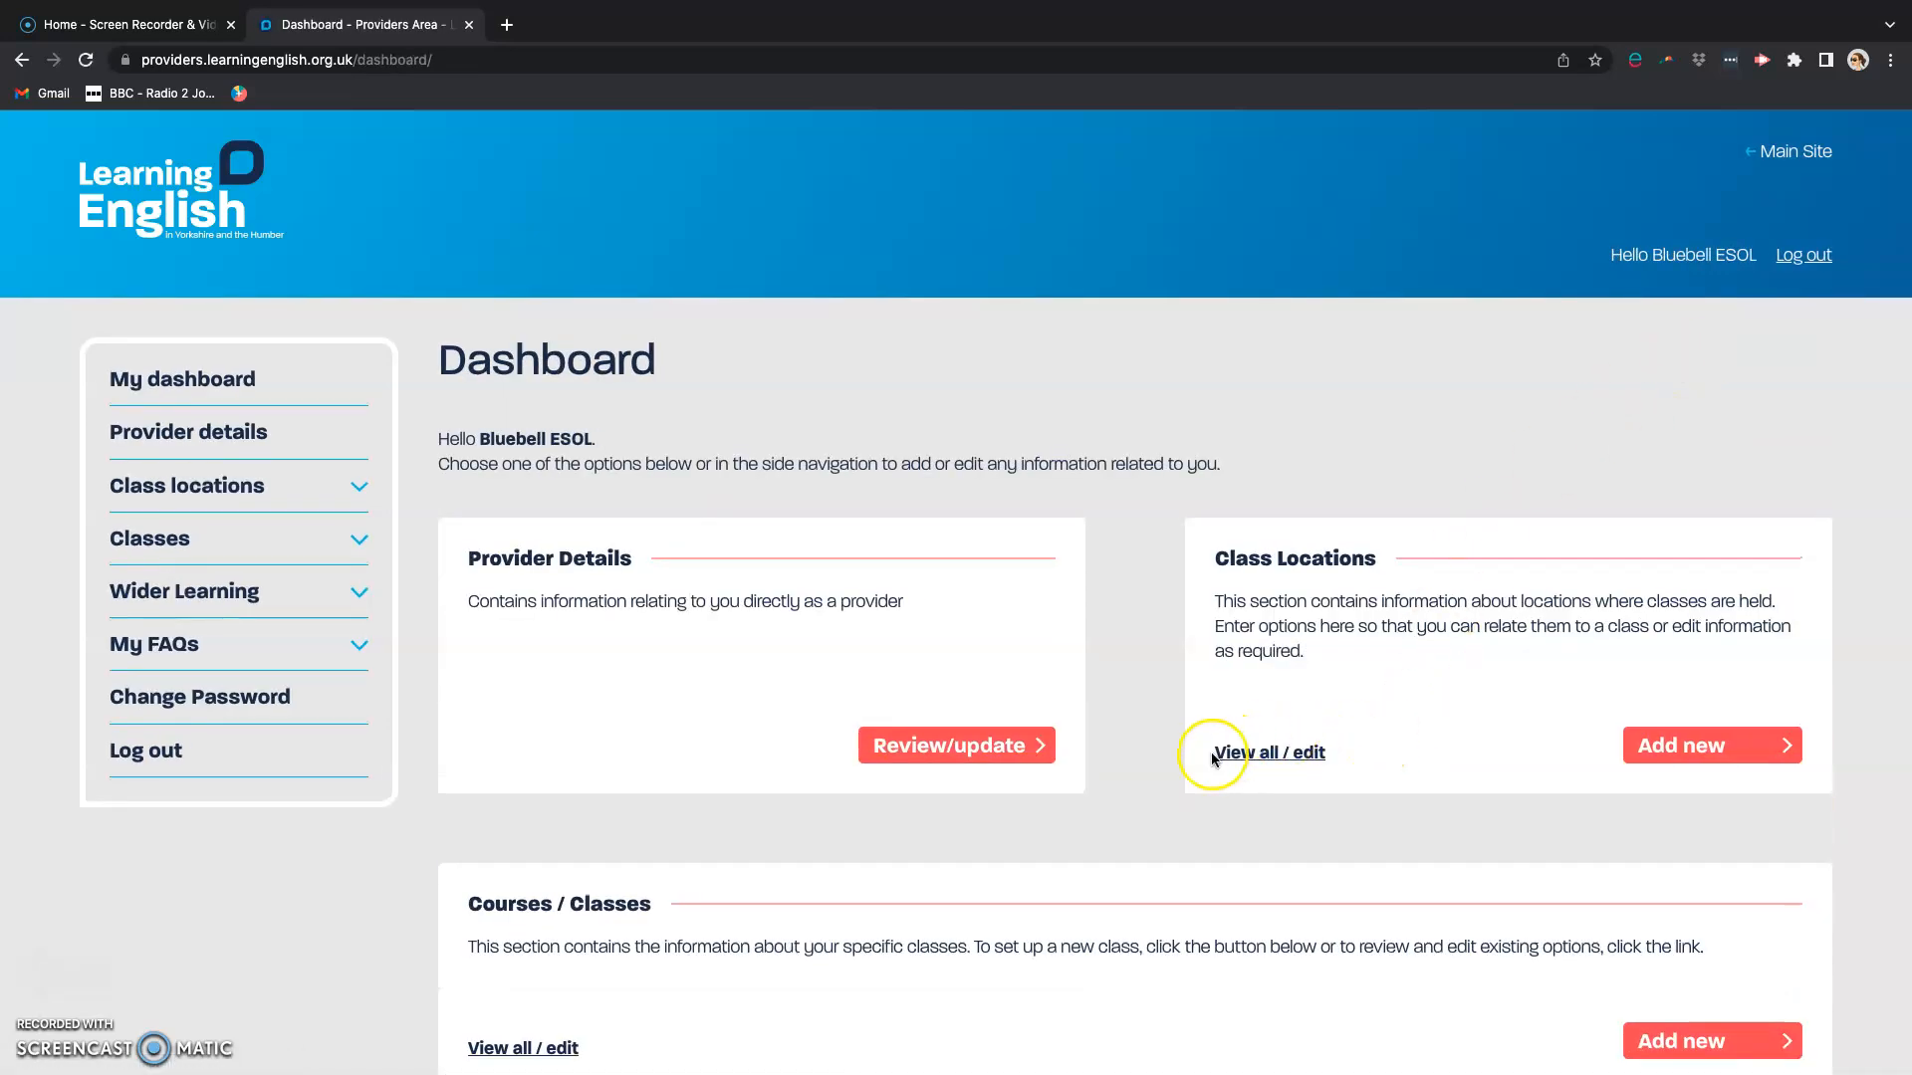
Step: Open the ESOL Class at A Building for editing and view the choices for its course location
scroll(1210, 751, down, 5)
click(507, 560)
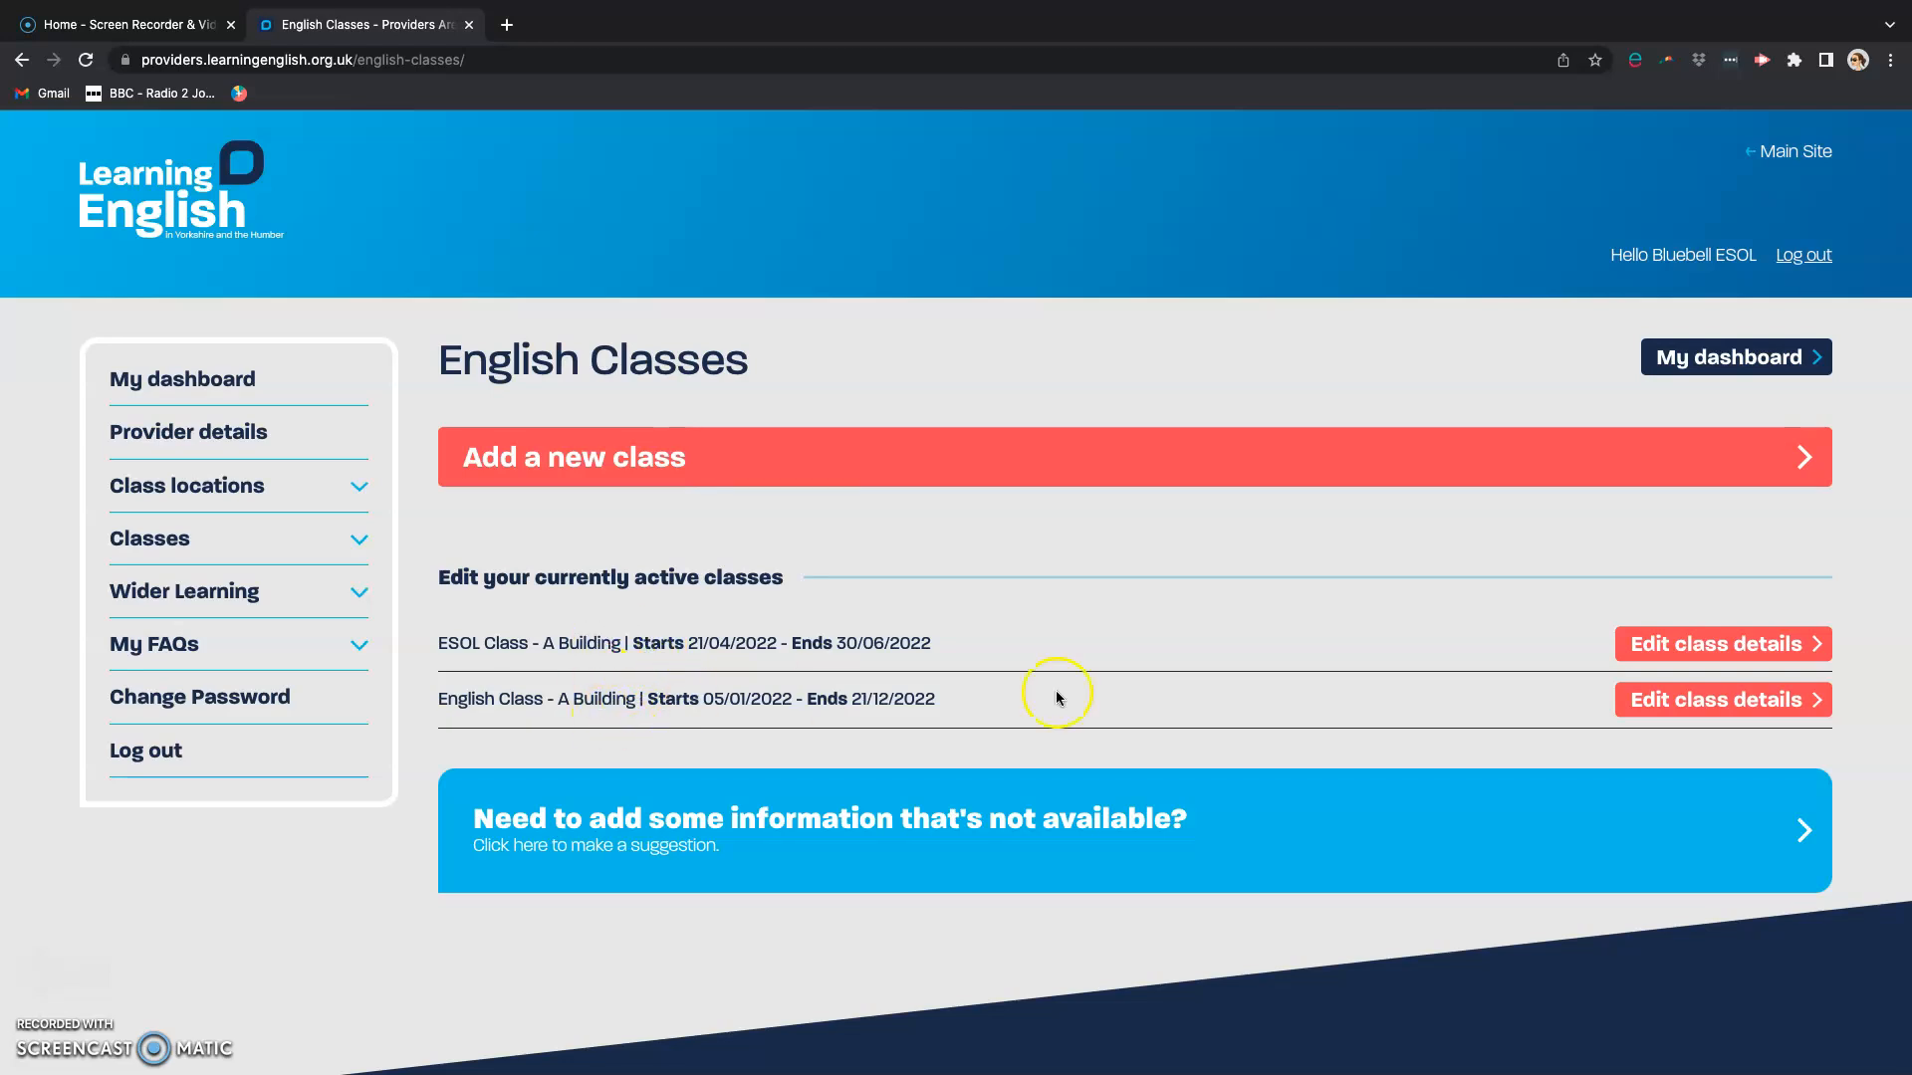
click(1676, 646)
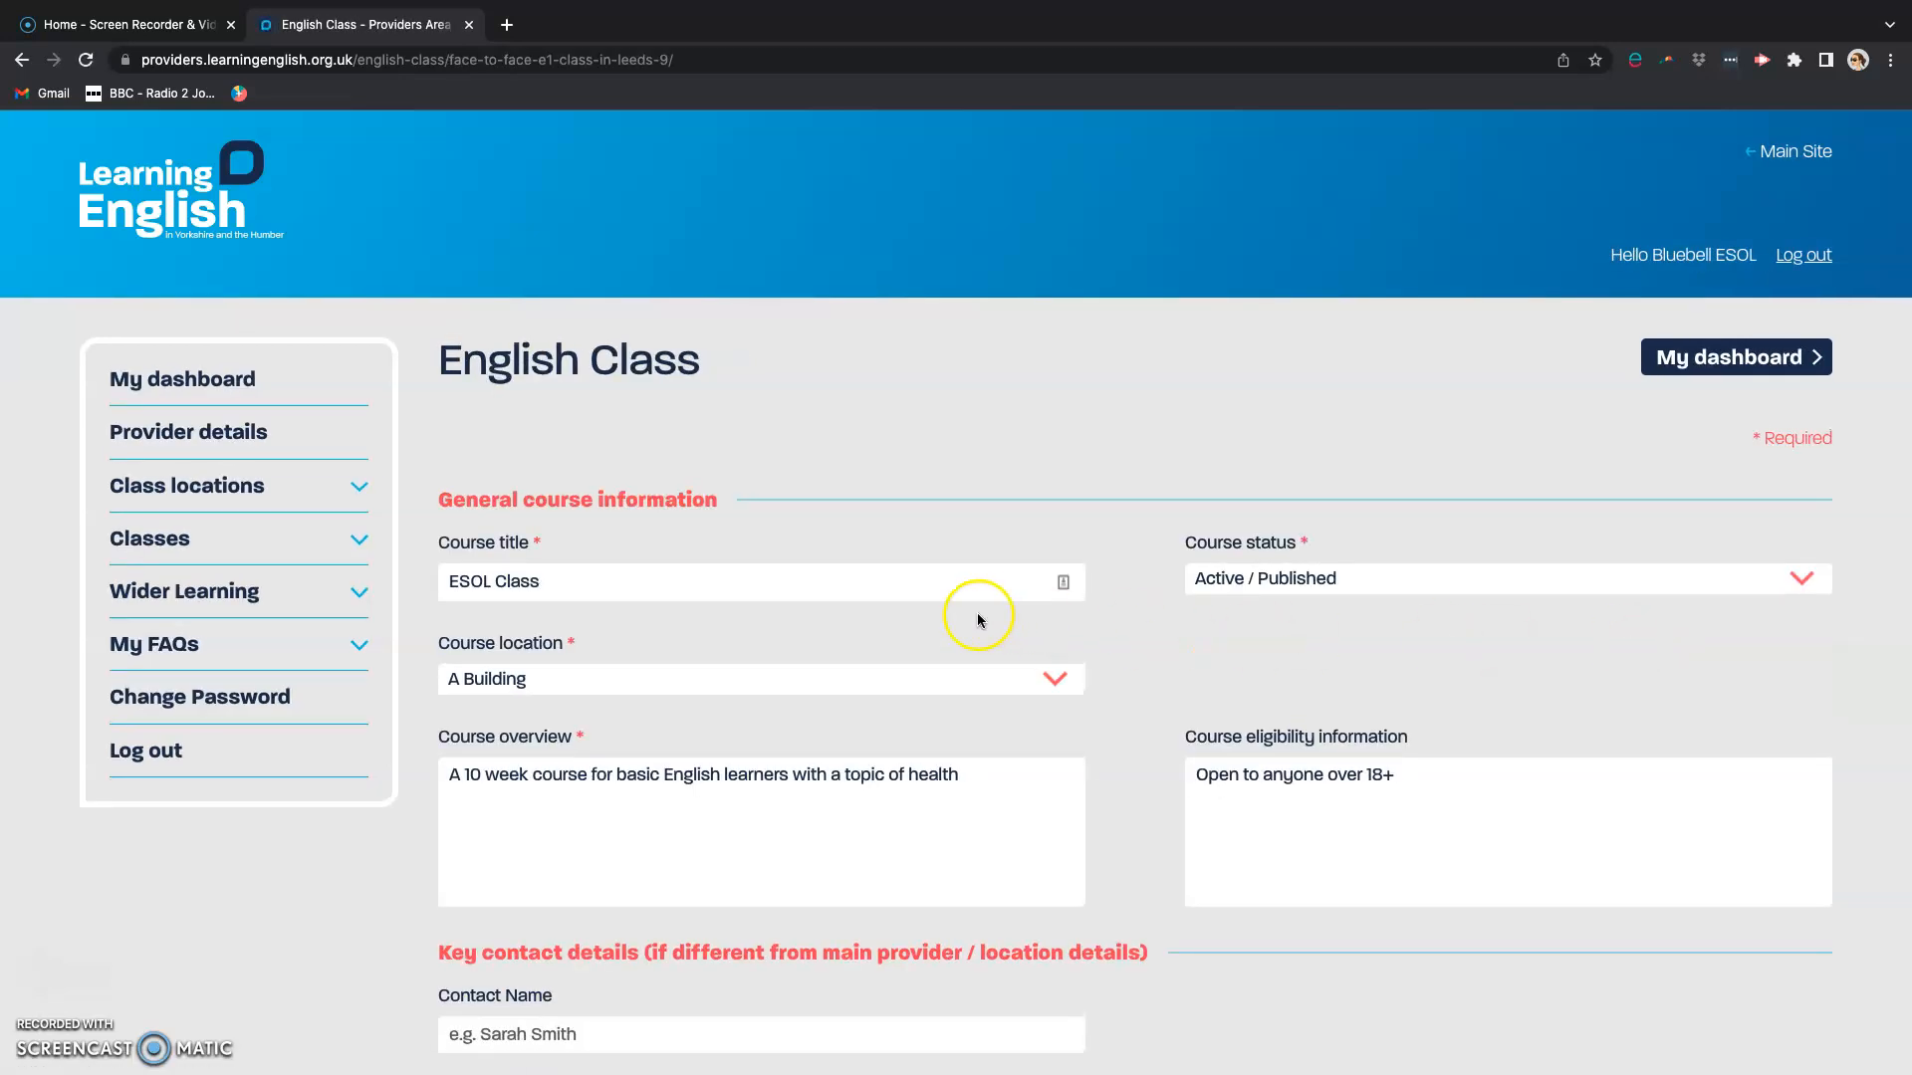
click(575, 687)
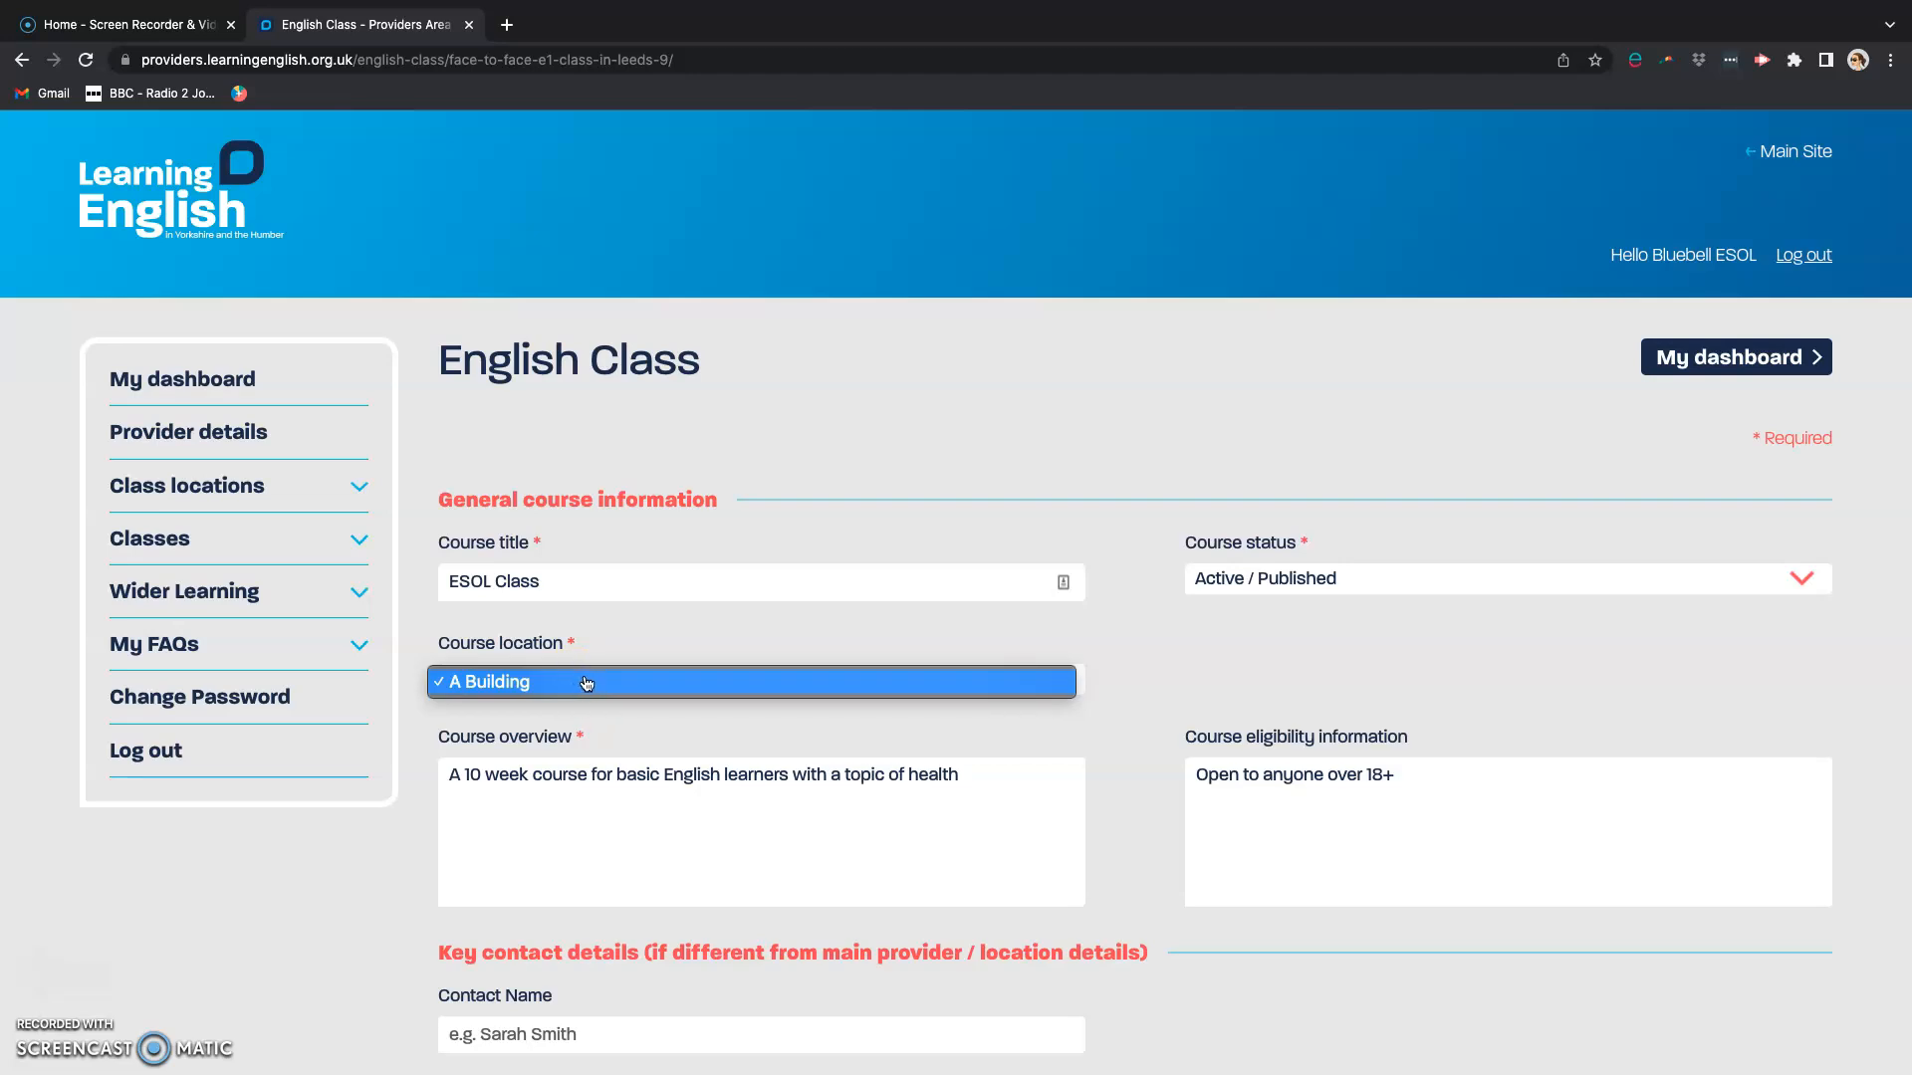
click(585, 681)
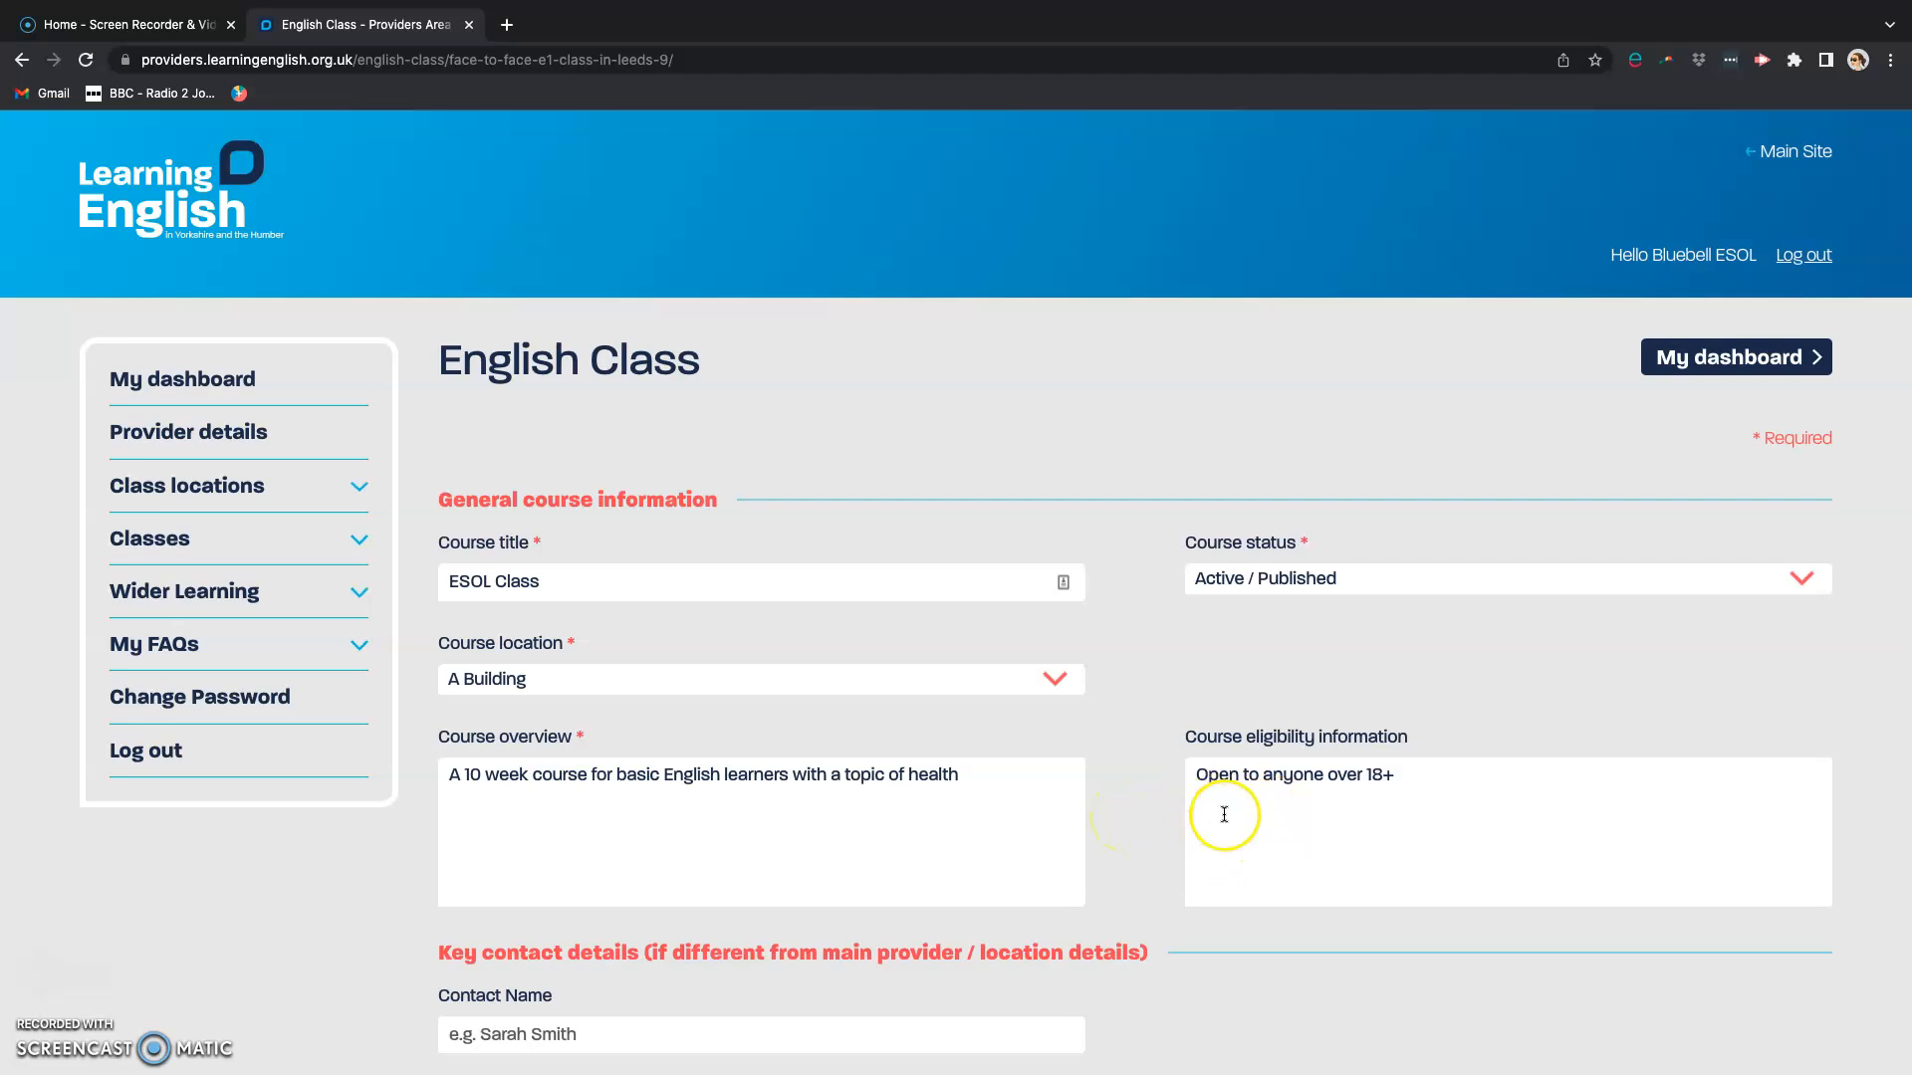
Step: Set the ESOL Class's course availability label to Class Full and its Join Course form option to Show form
scroll(1119, 832, down, 5)
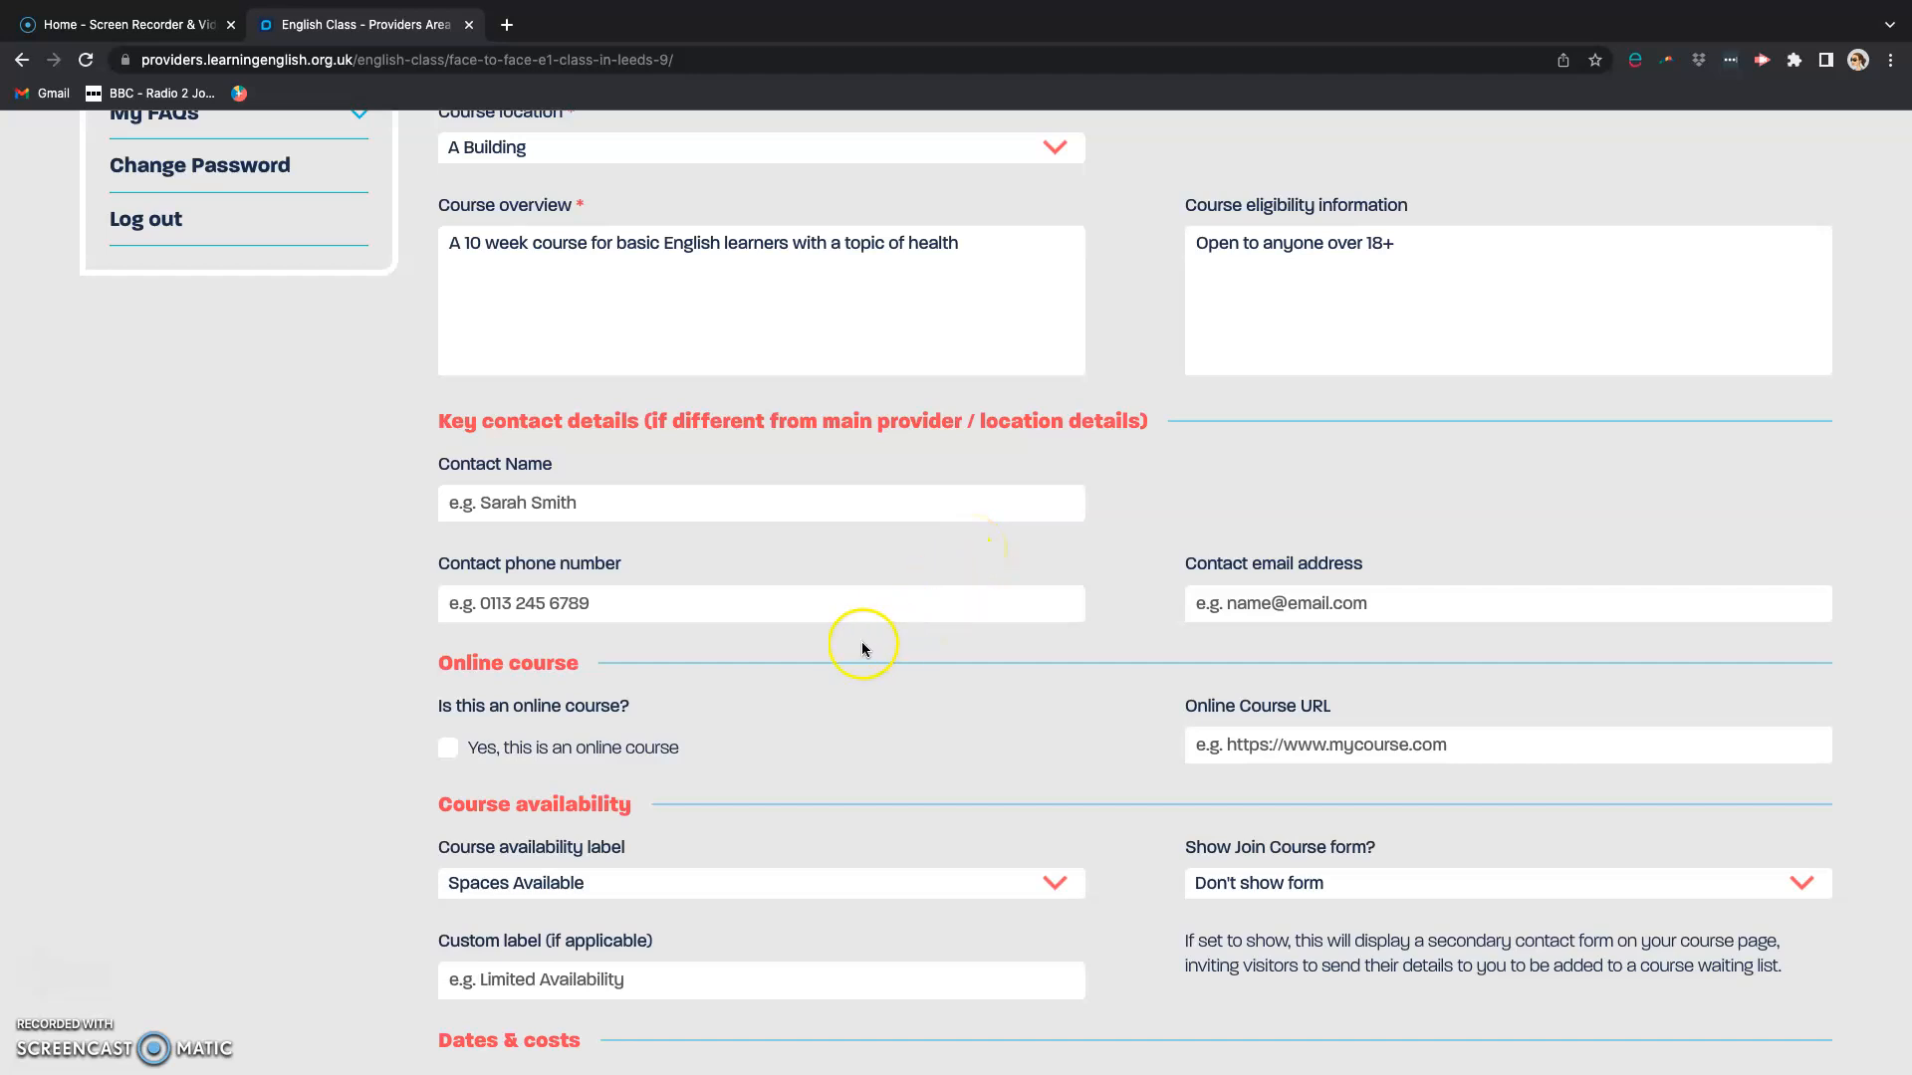
scroll(861, 649, down, 2)
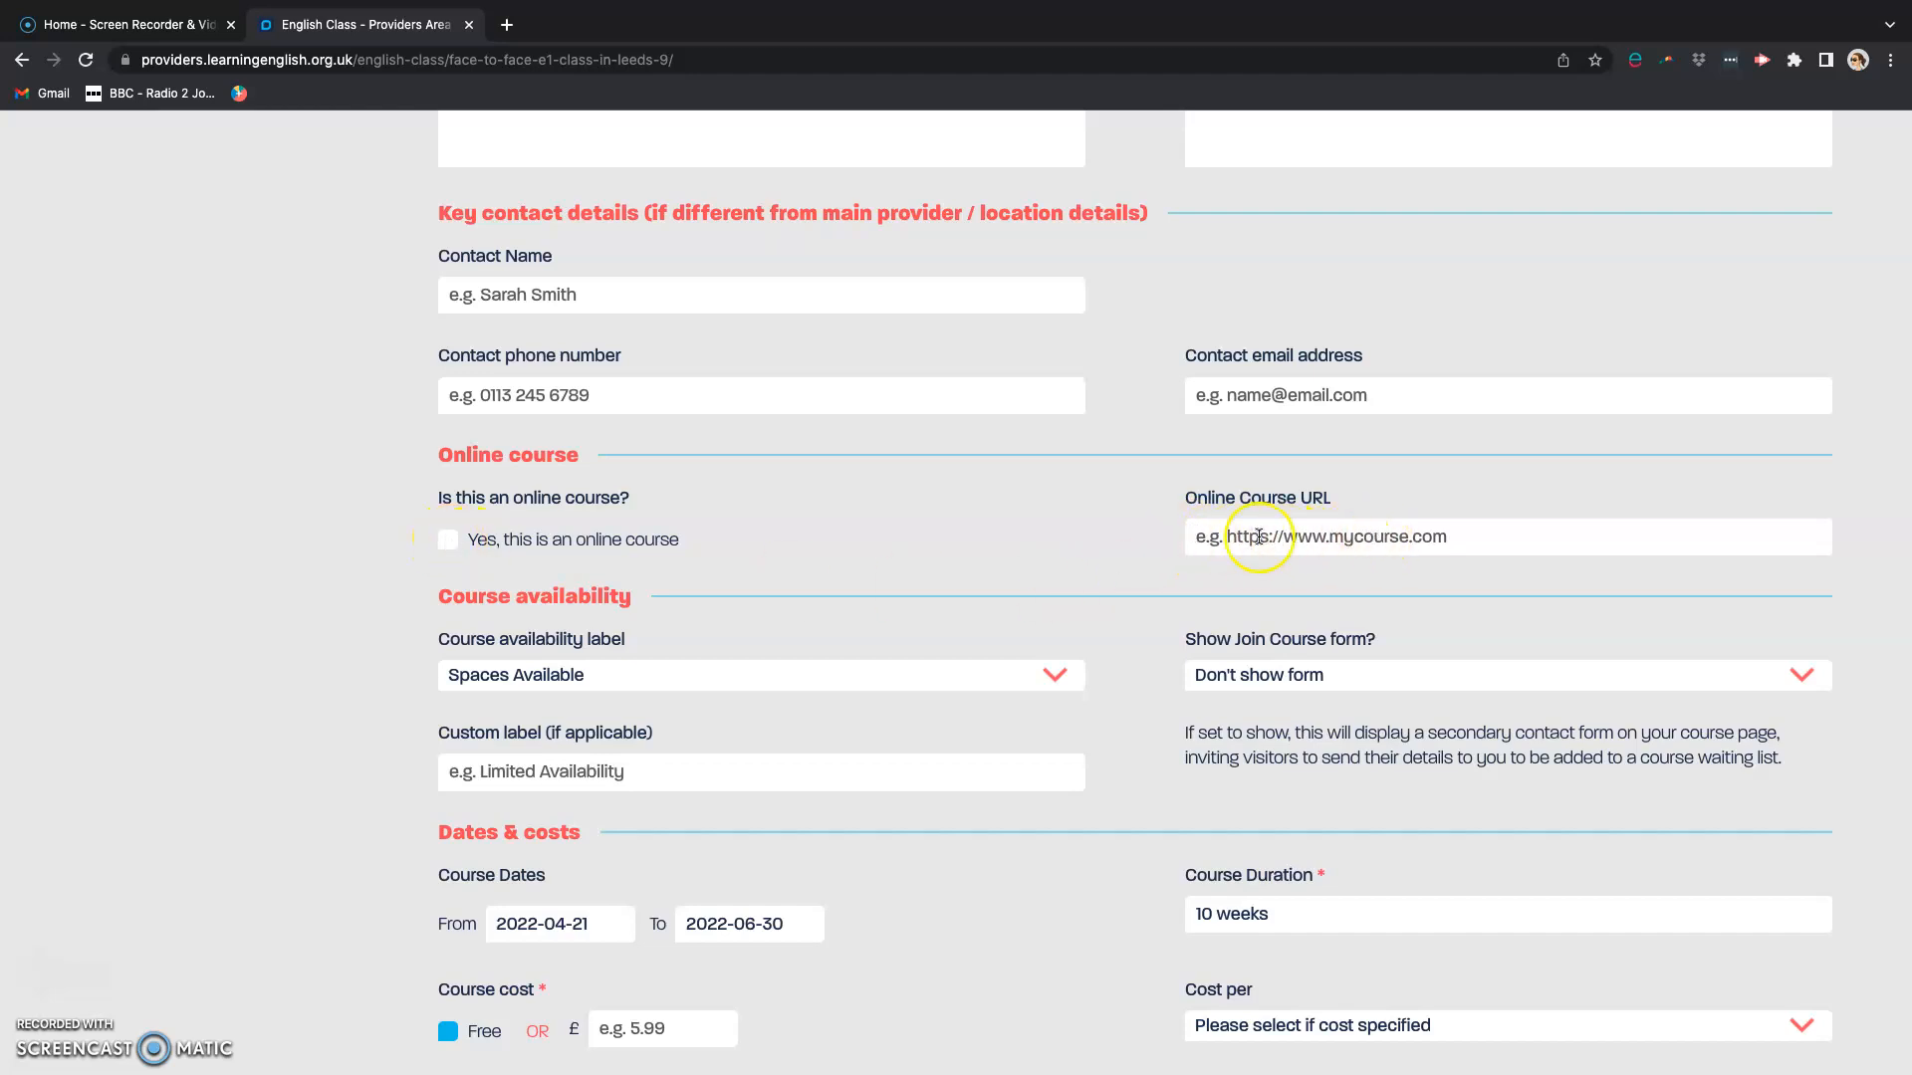
scroll(948, 547, down, 2)
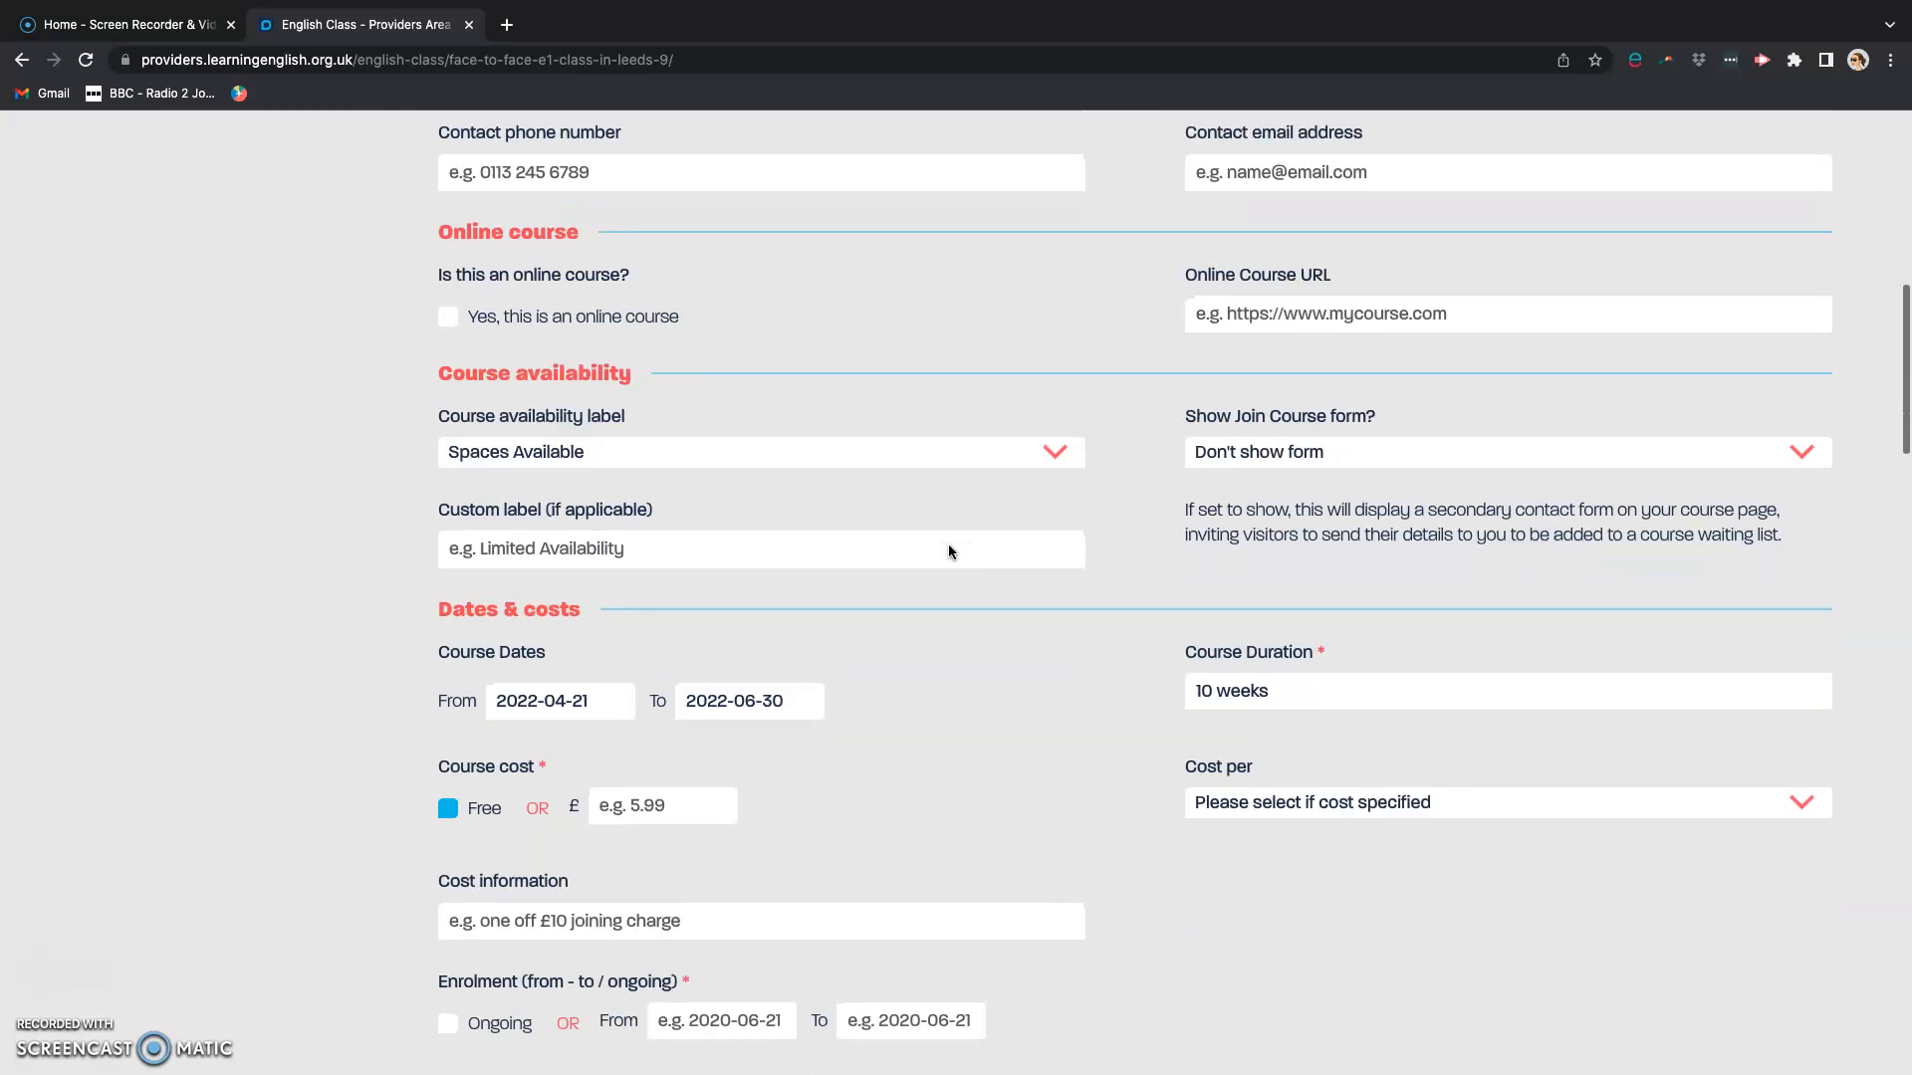
click(623, 460)
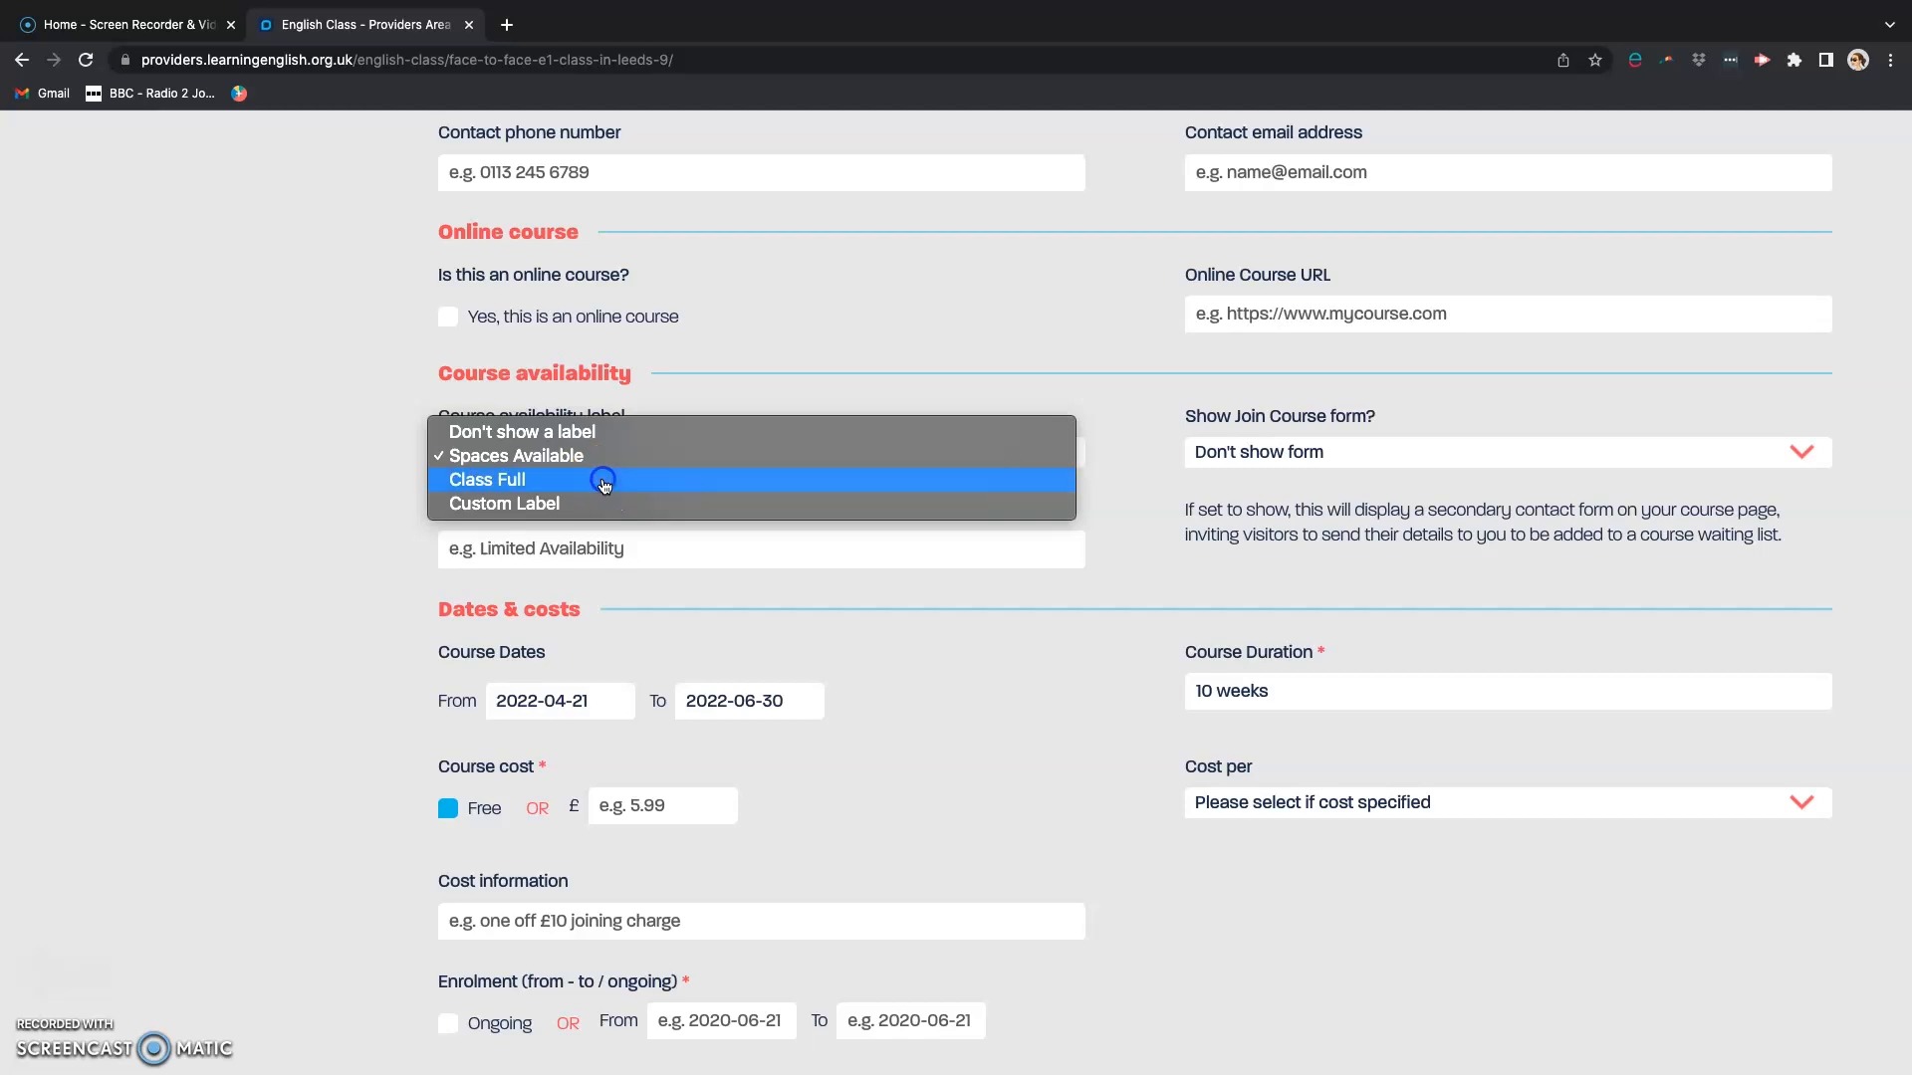
click(603, 481)
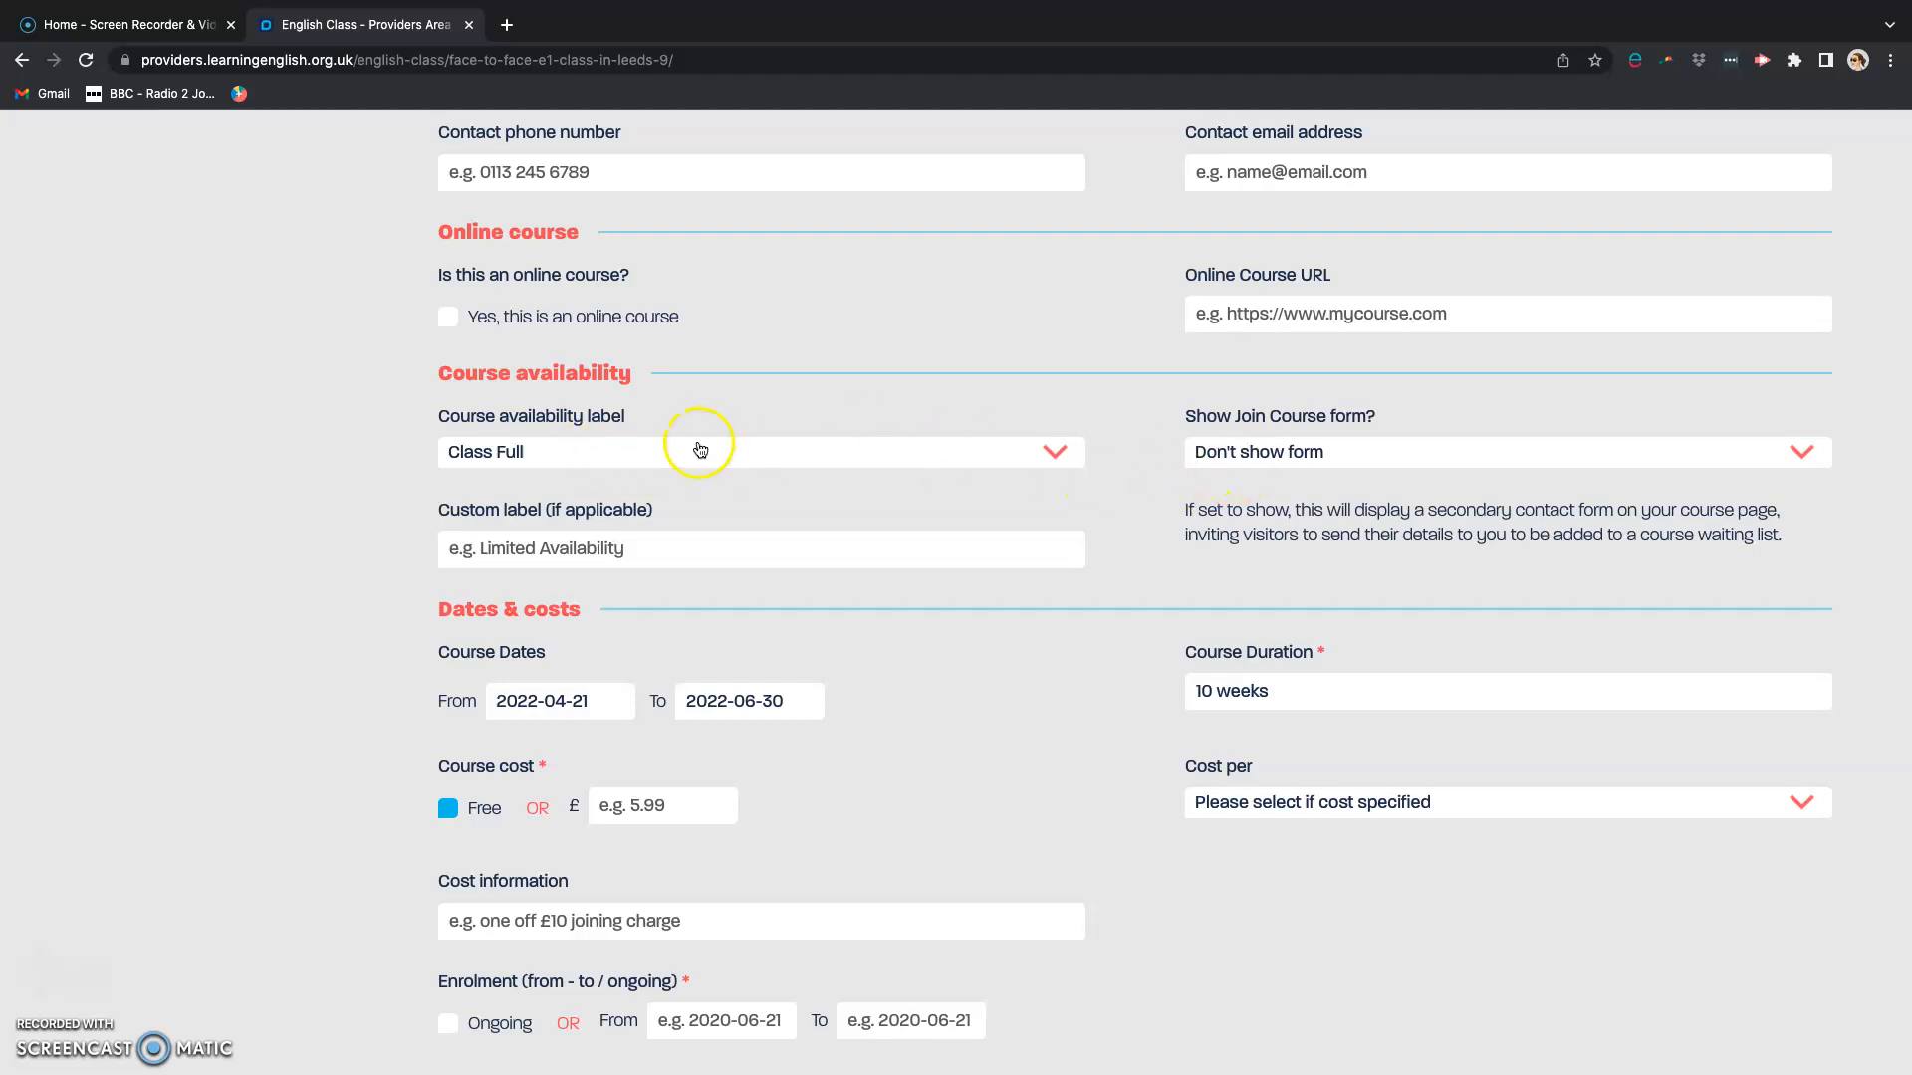
click(1361, 455)
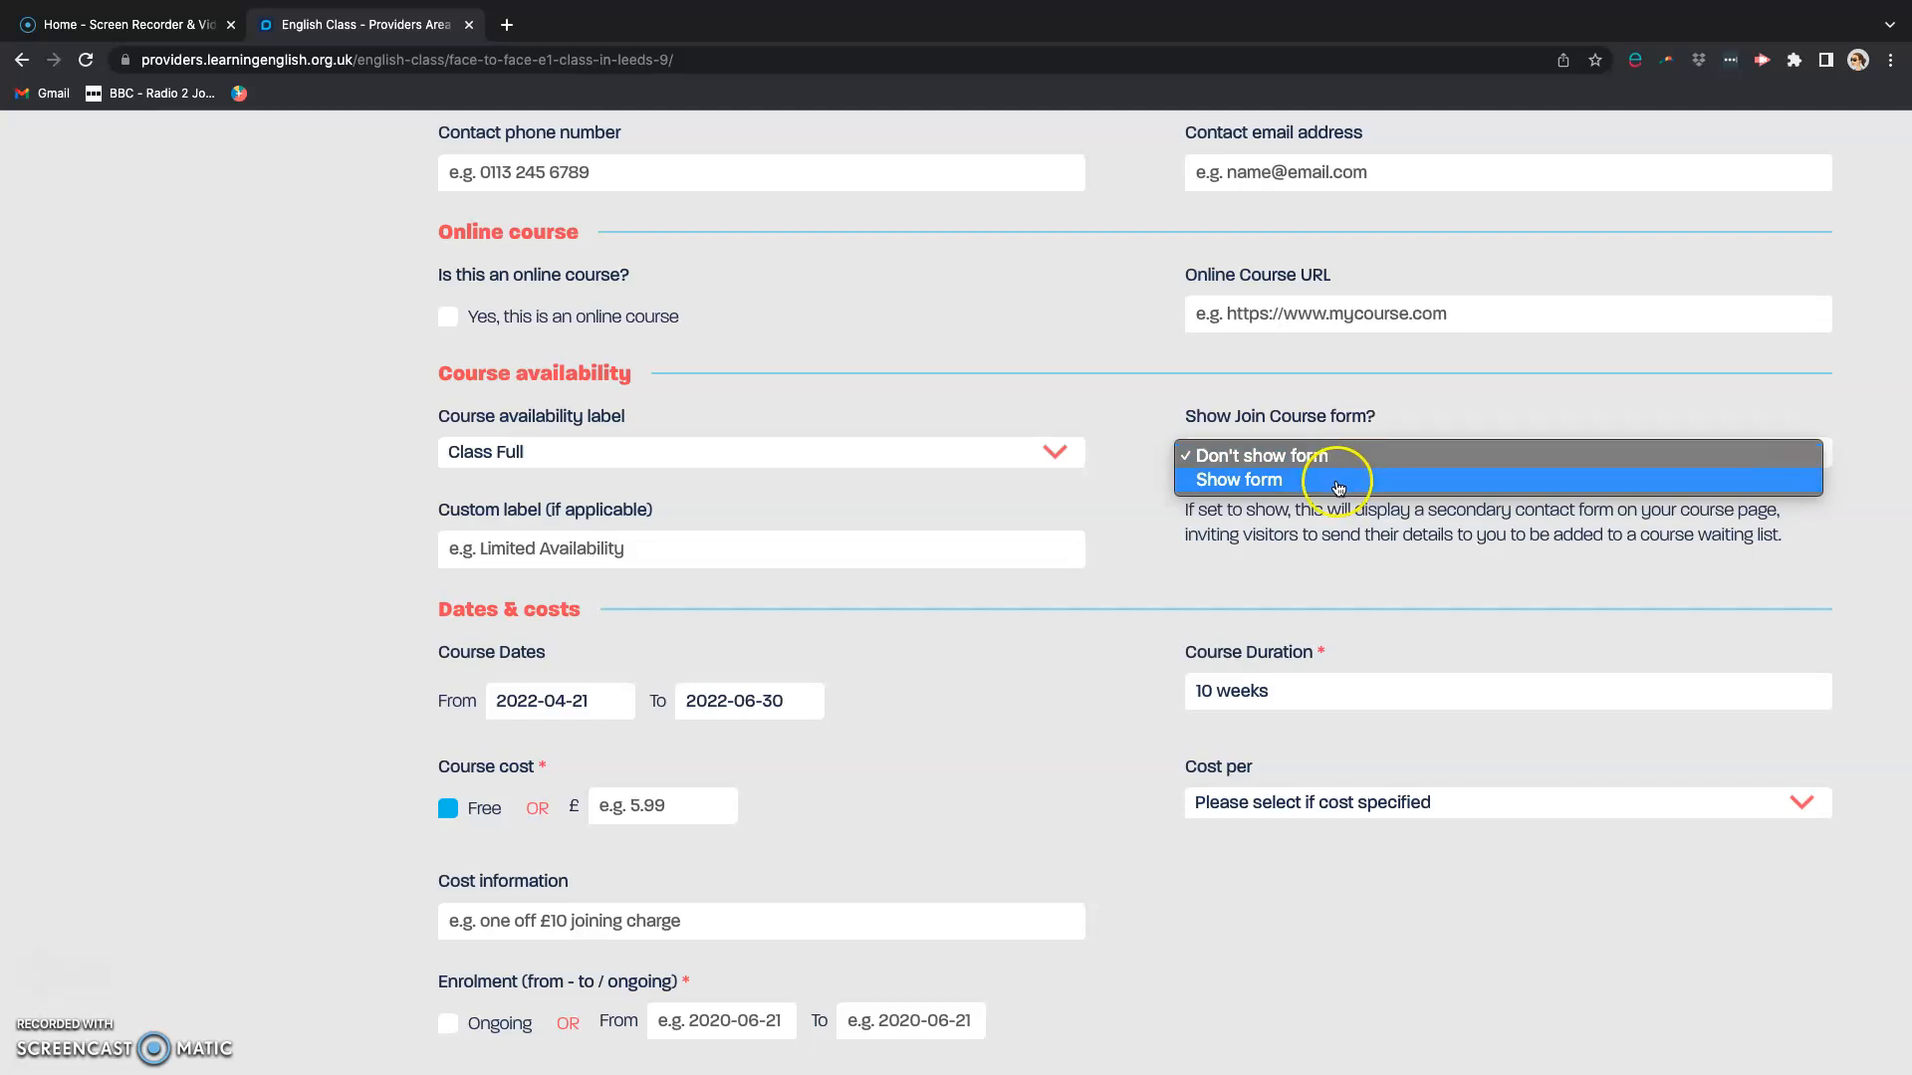
click(1336, 482)
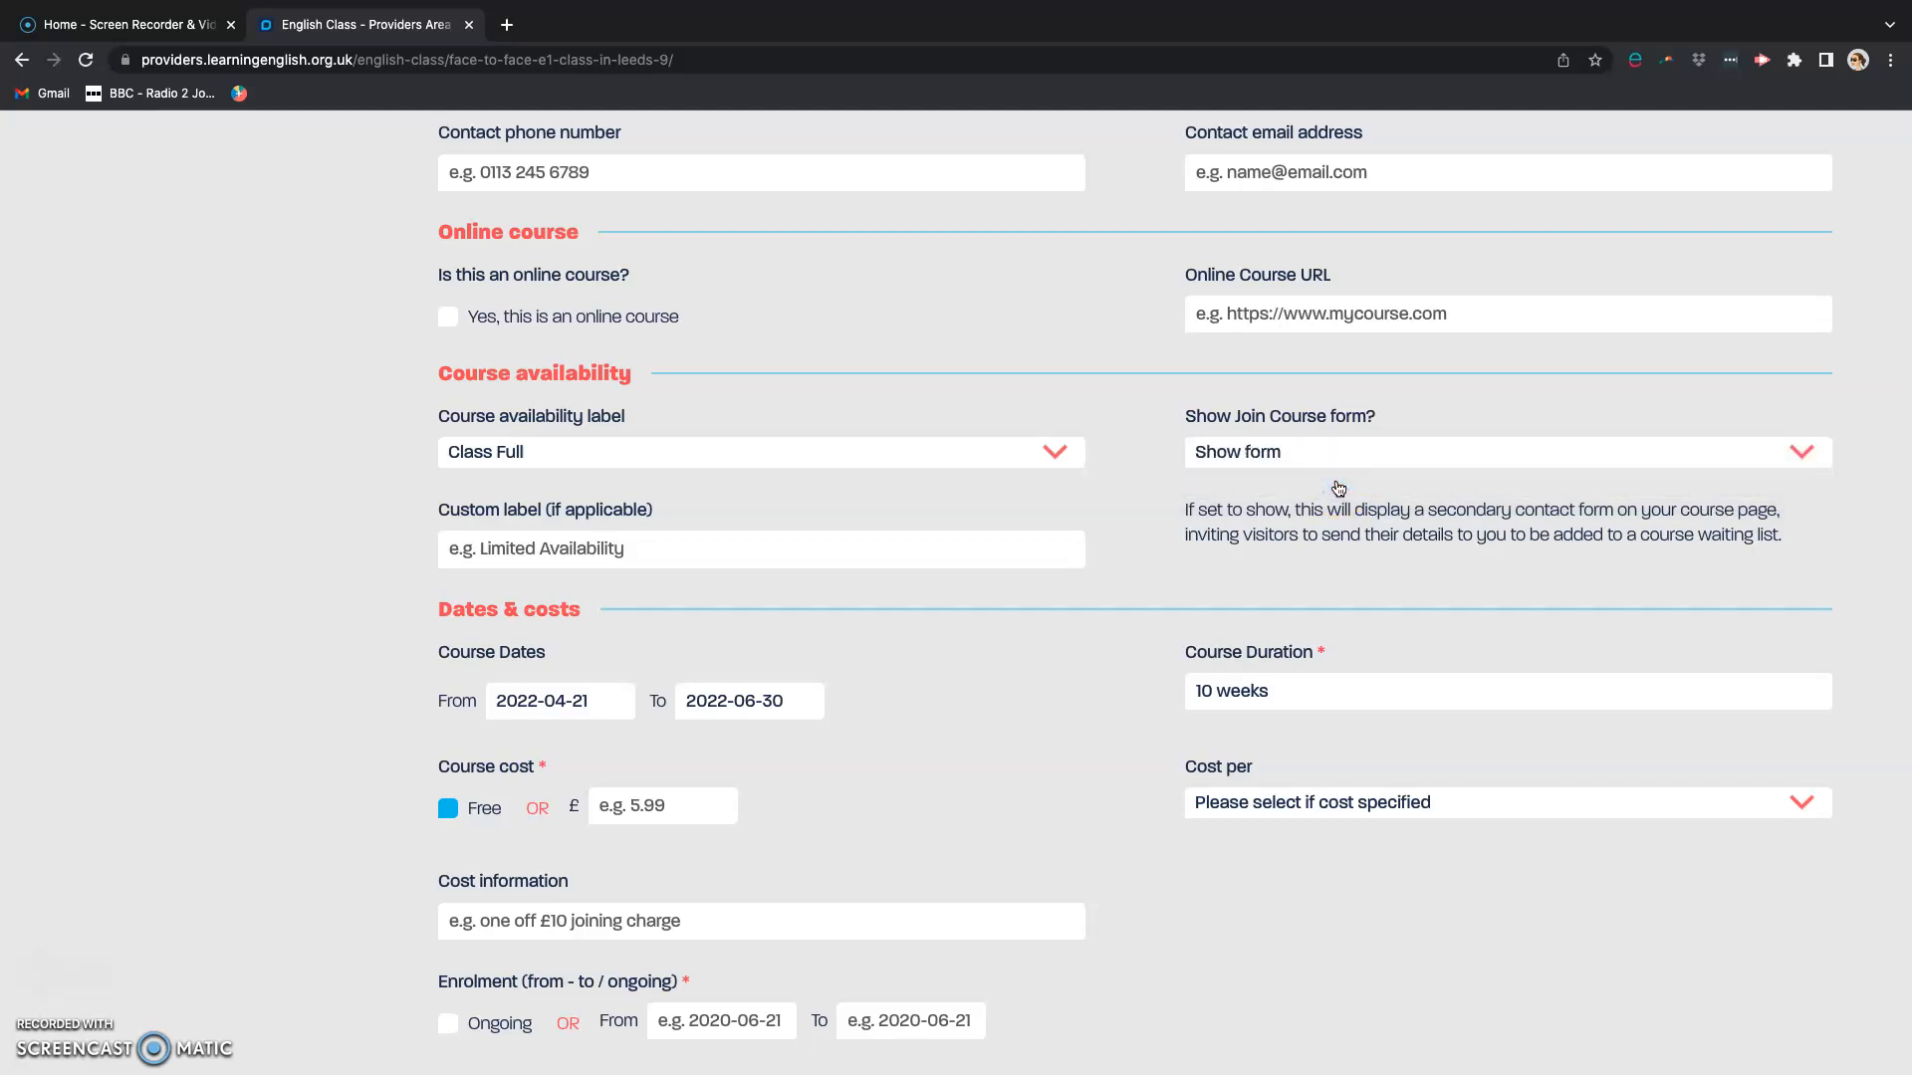
Step: Set the Join Course form option to Don't show form and the course availability label to Don't show a label
click(1324, 454)
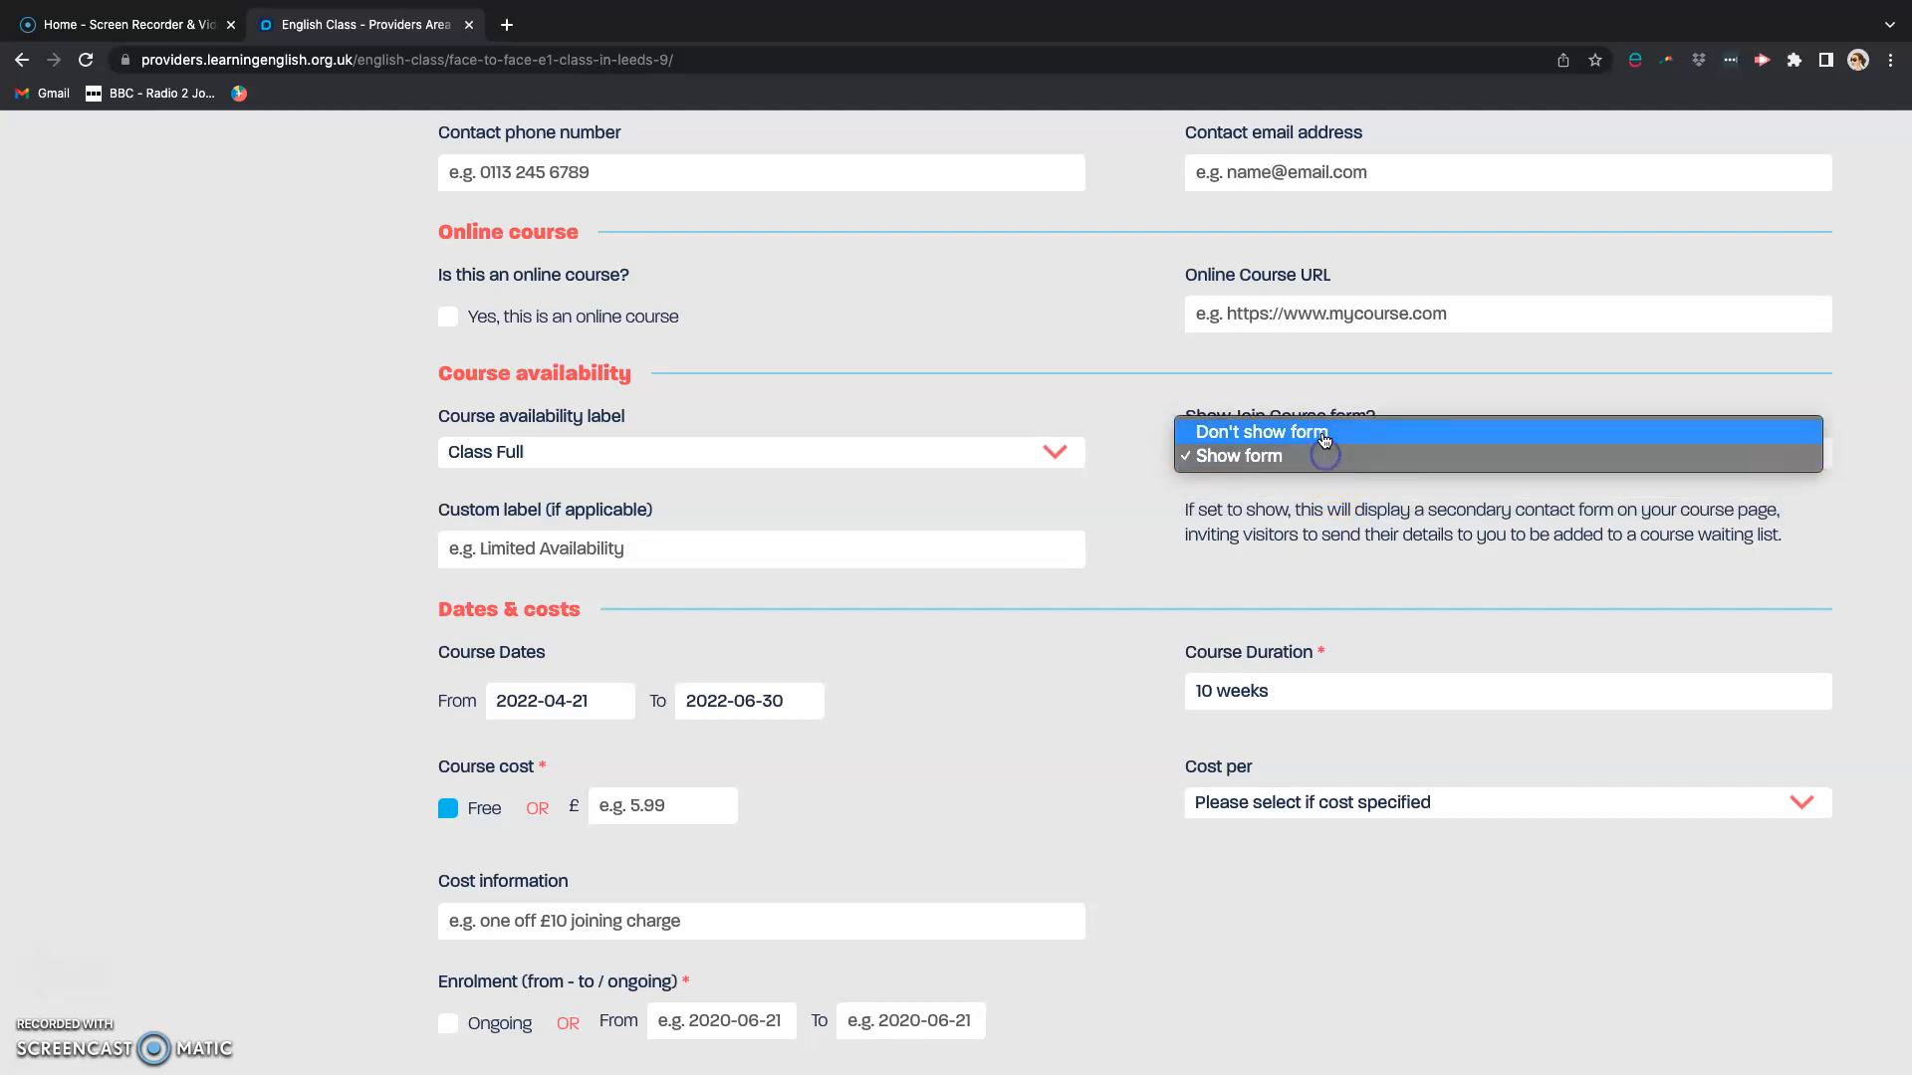
click(1190, 434)
click(681, 452)
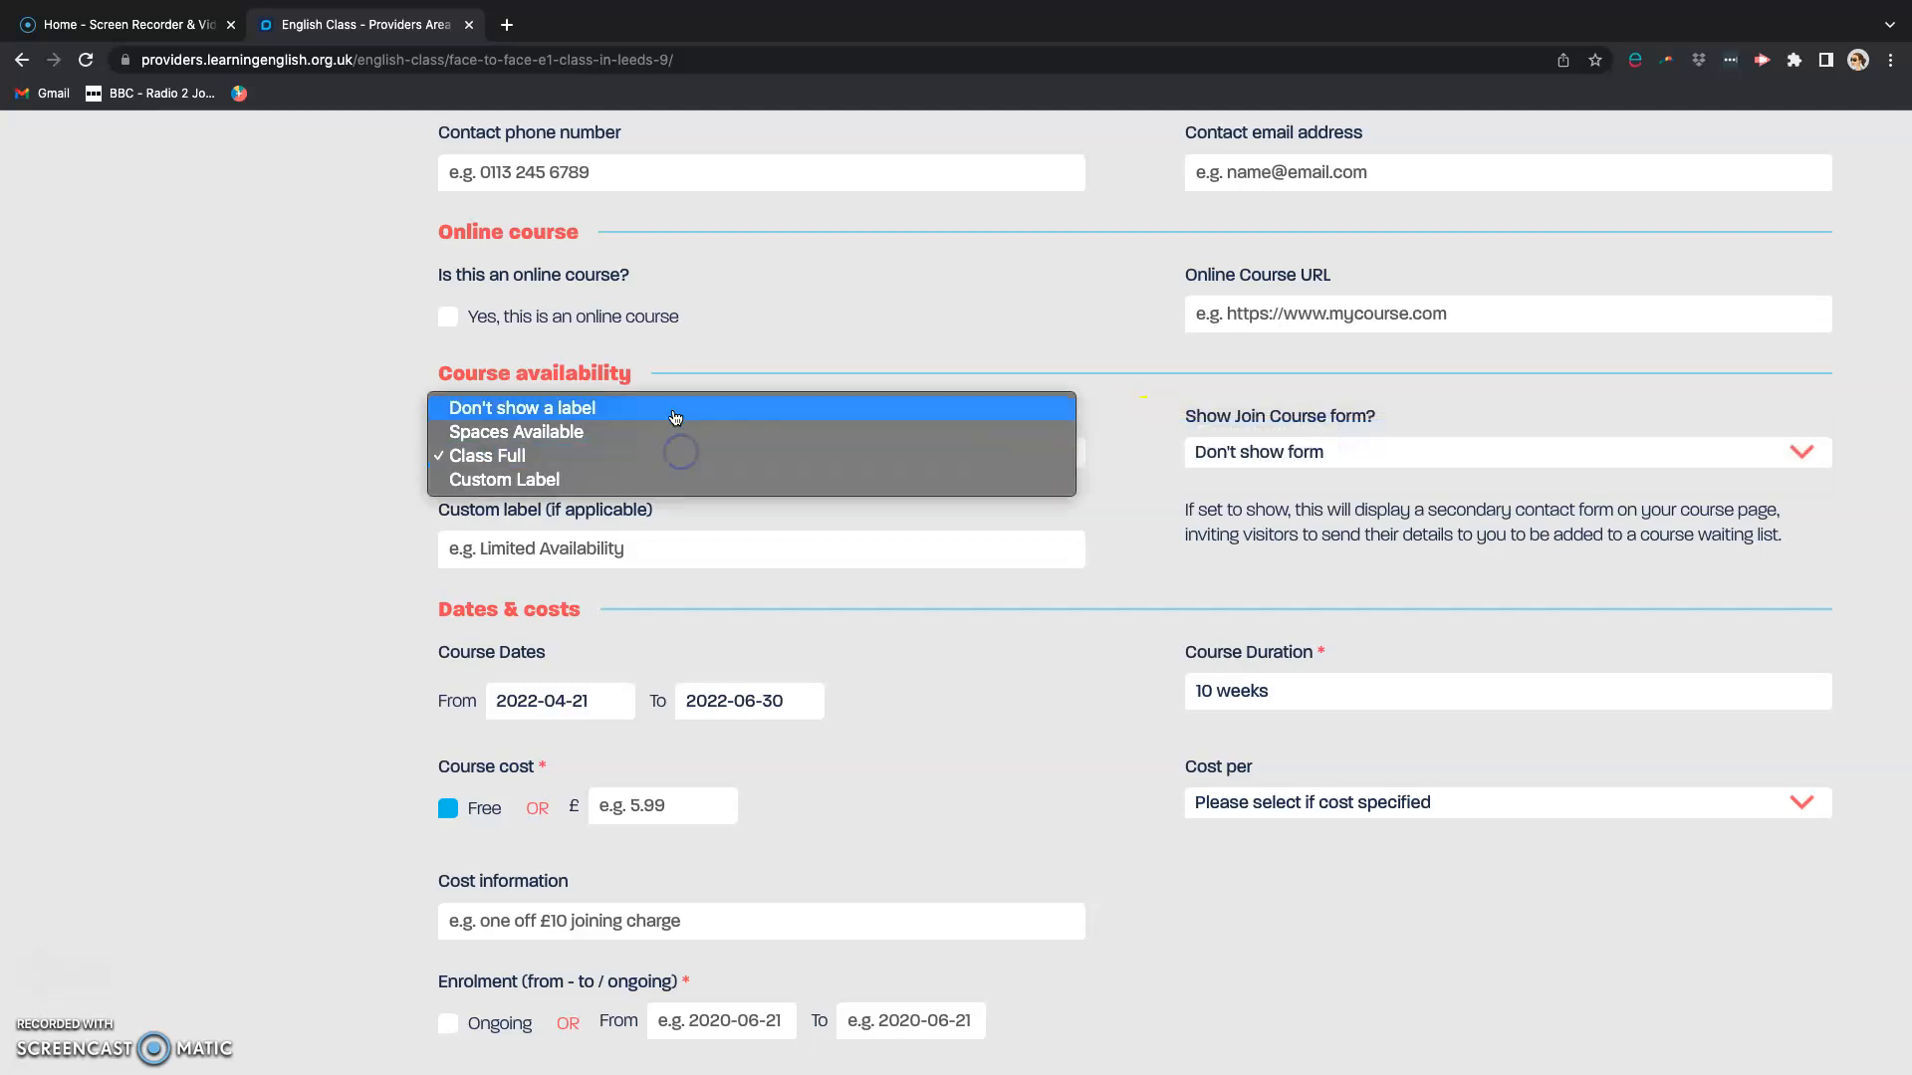
click(674, 415)
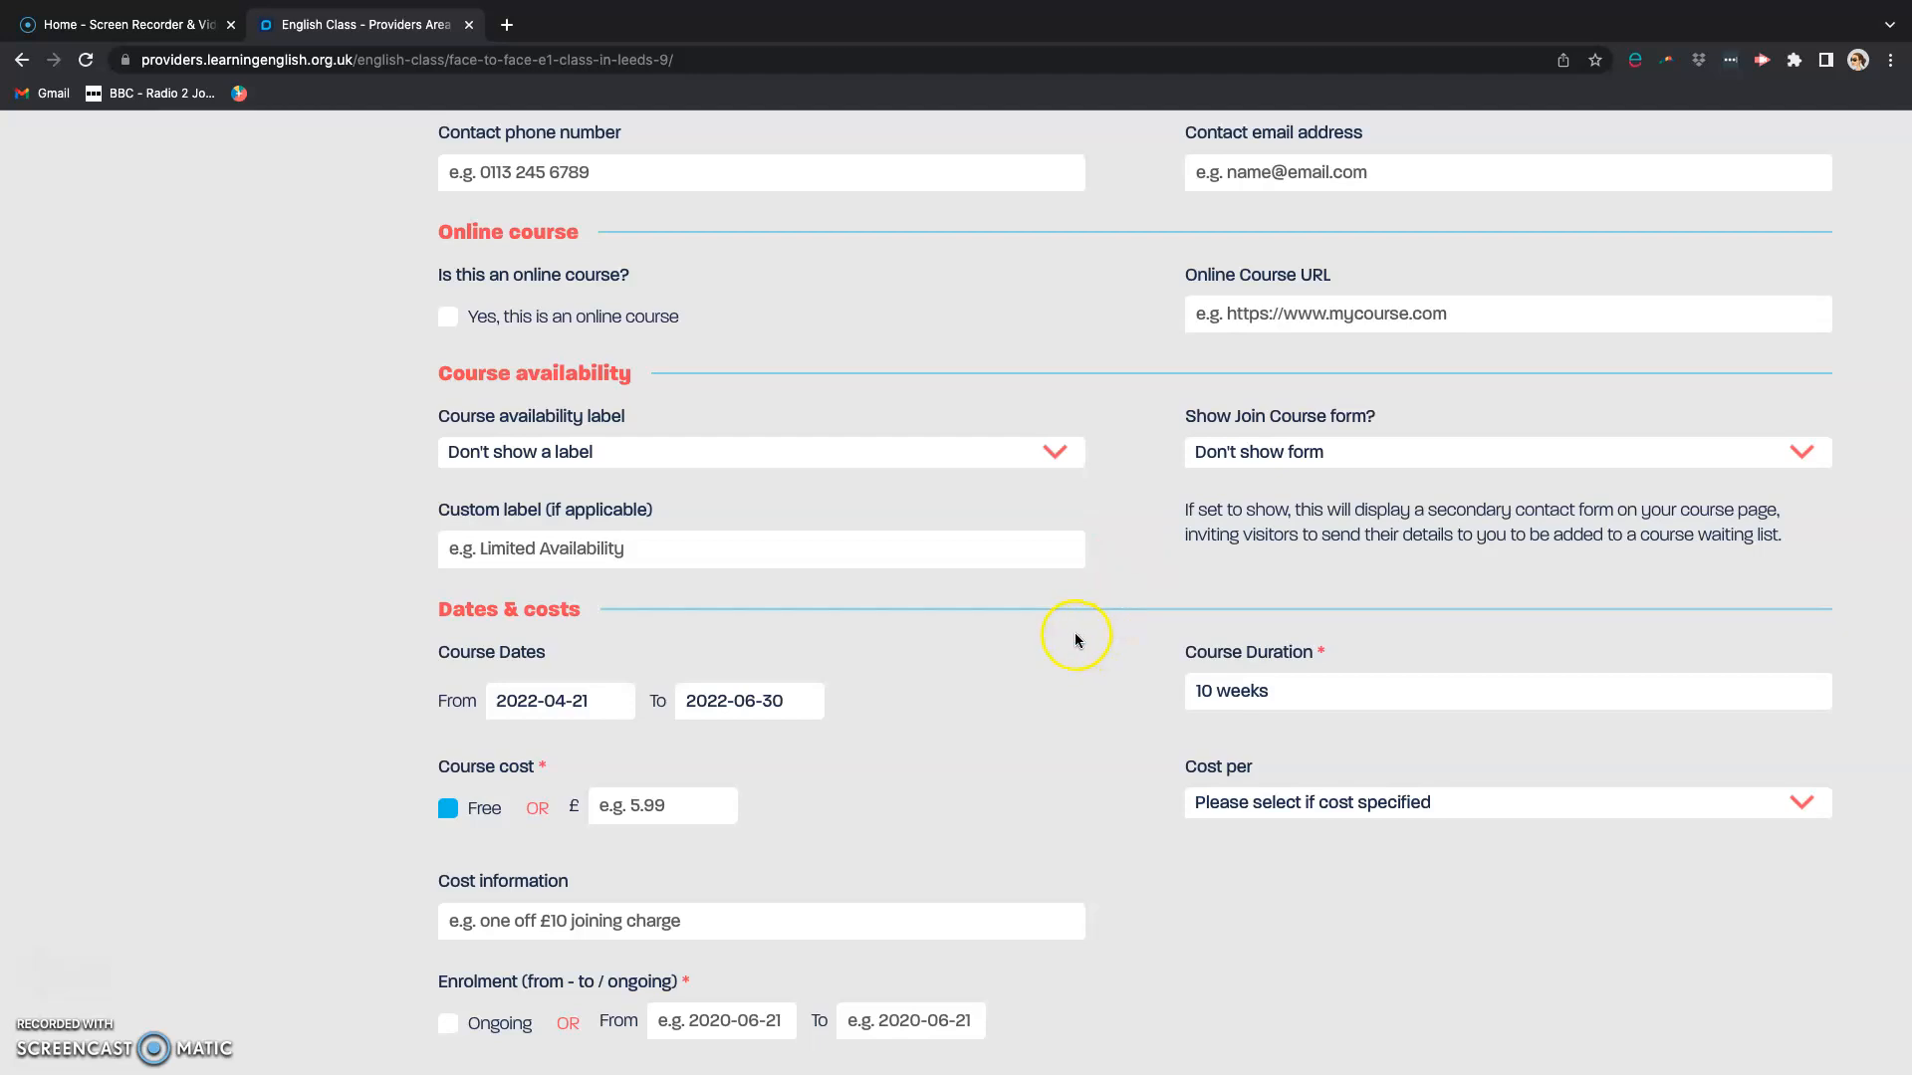
Step: Examine the class's dates, costs, enrolment, days and times, and browse the available language levels
scroll(1074, 636, down, 5)
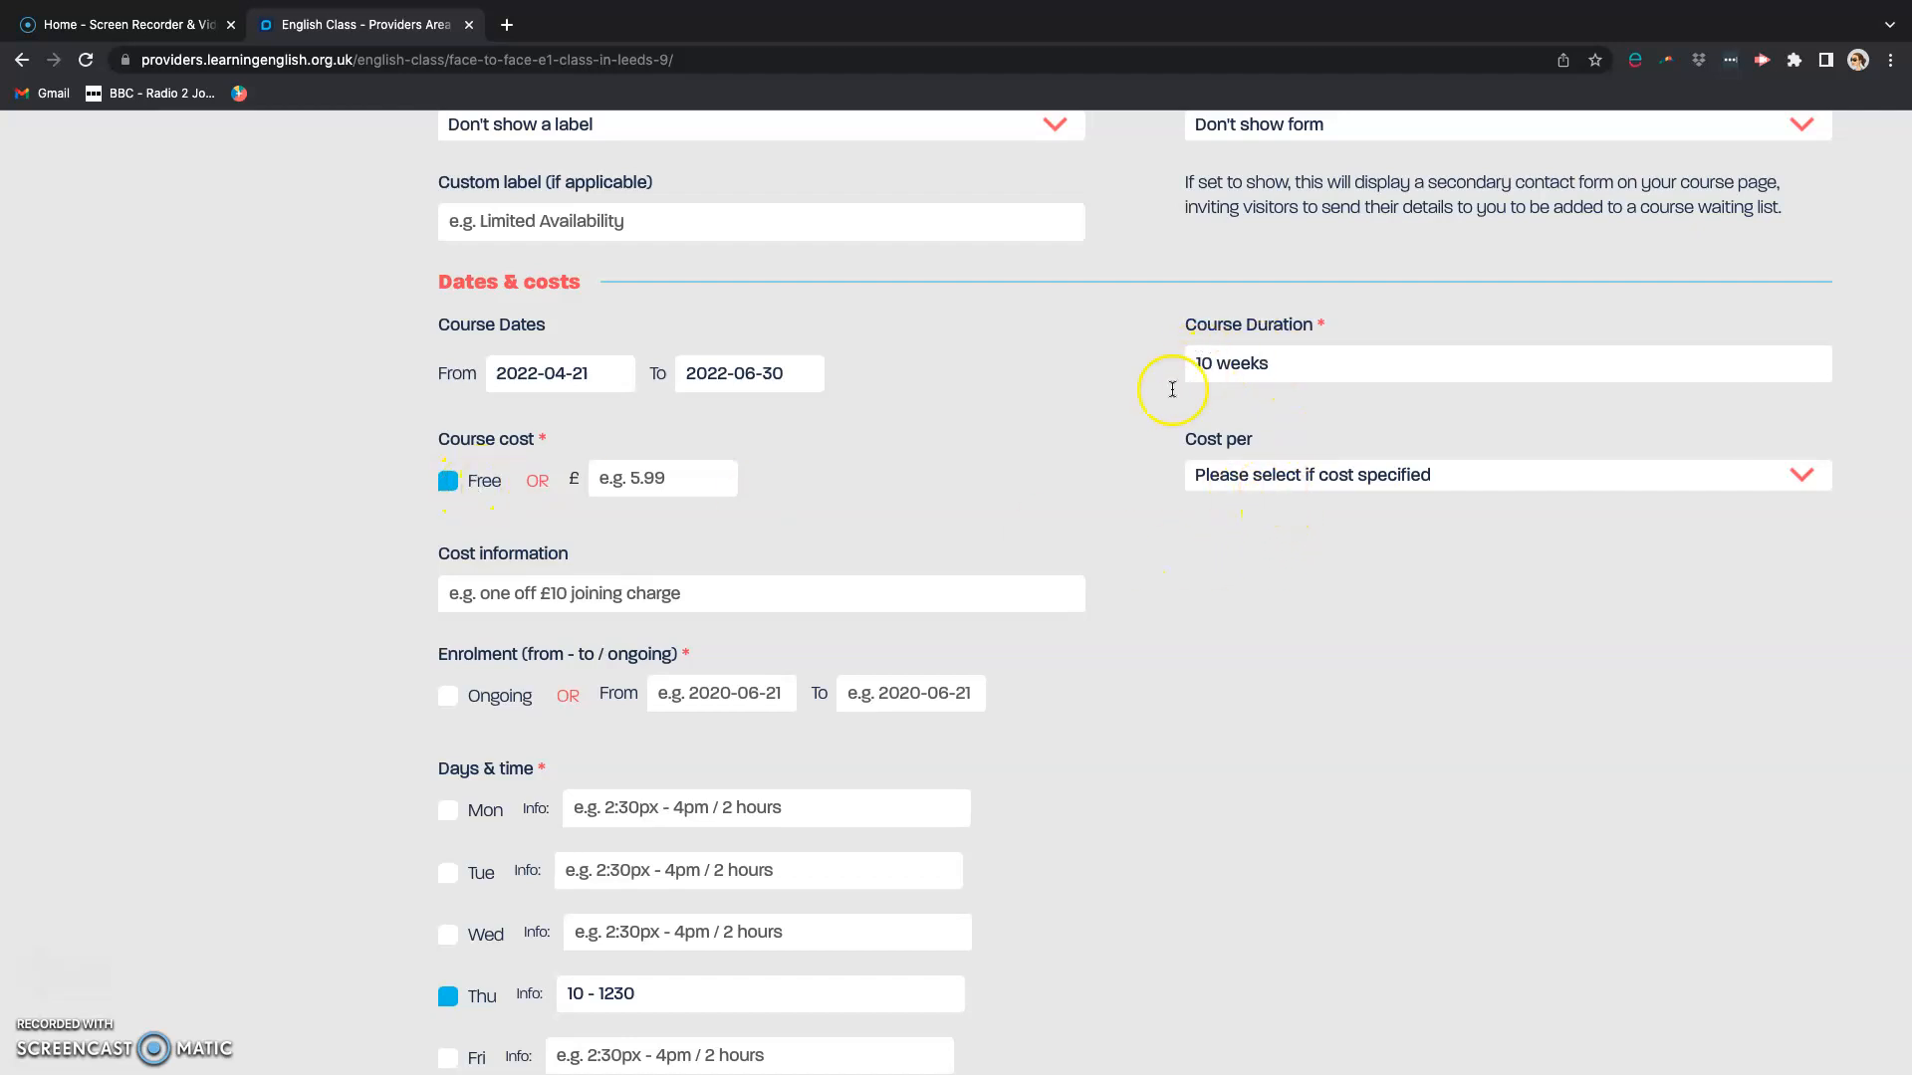
scroll(985, 464, down, 3)
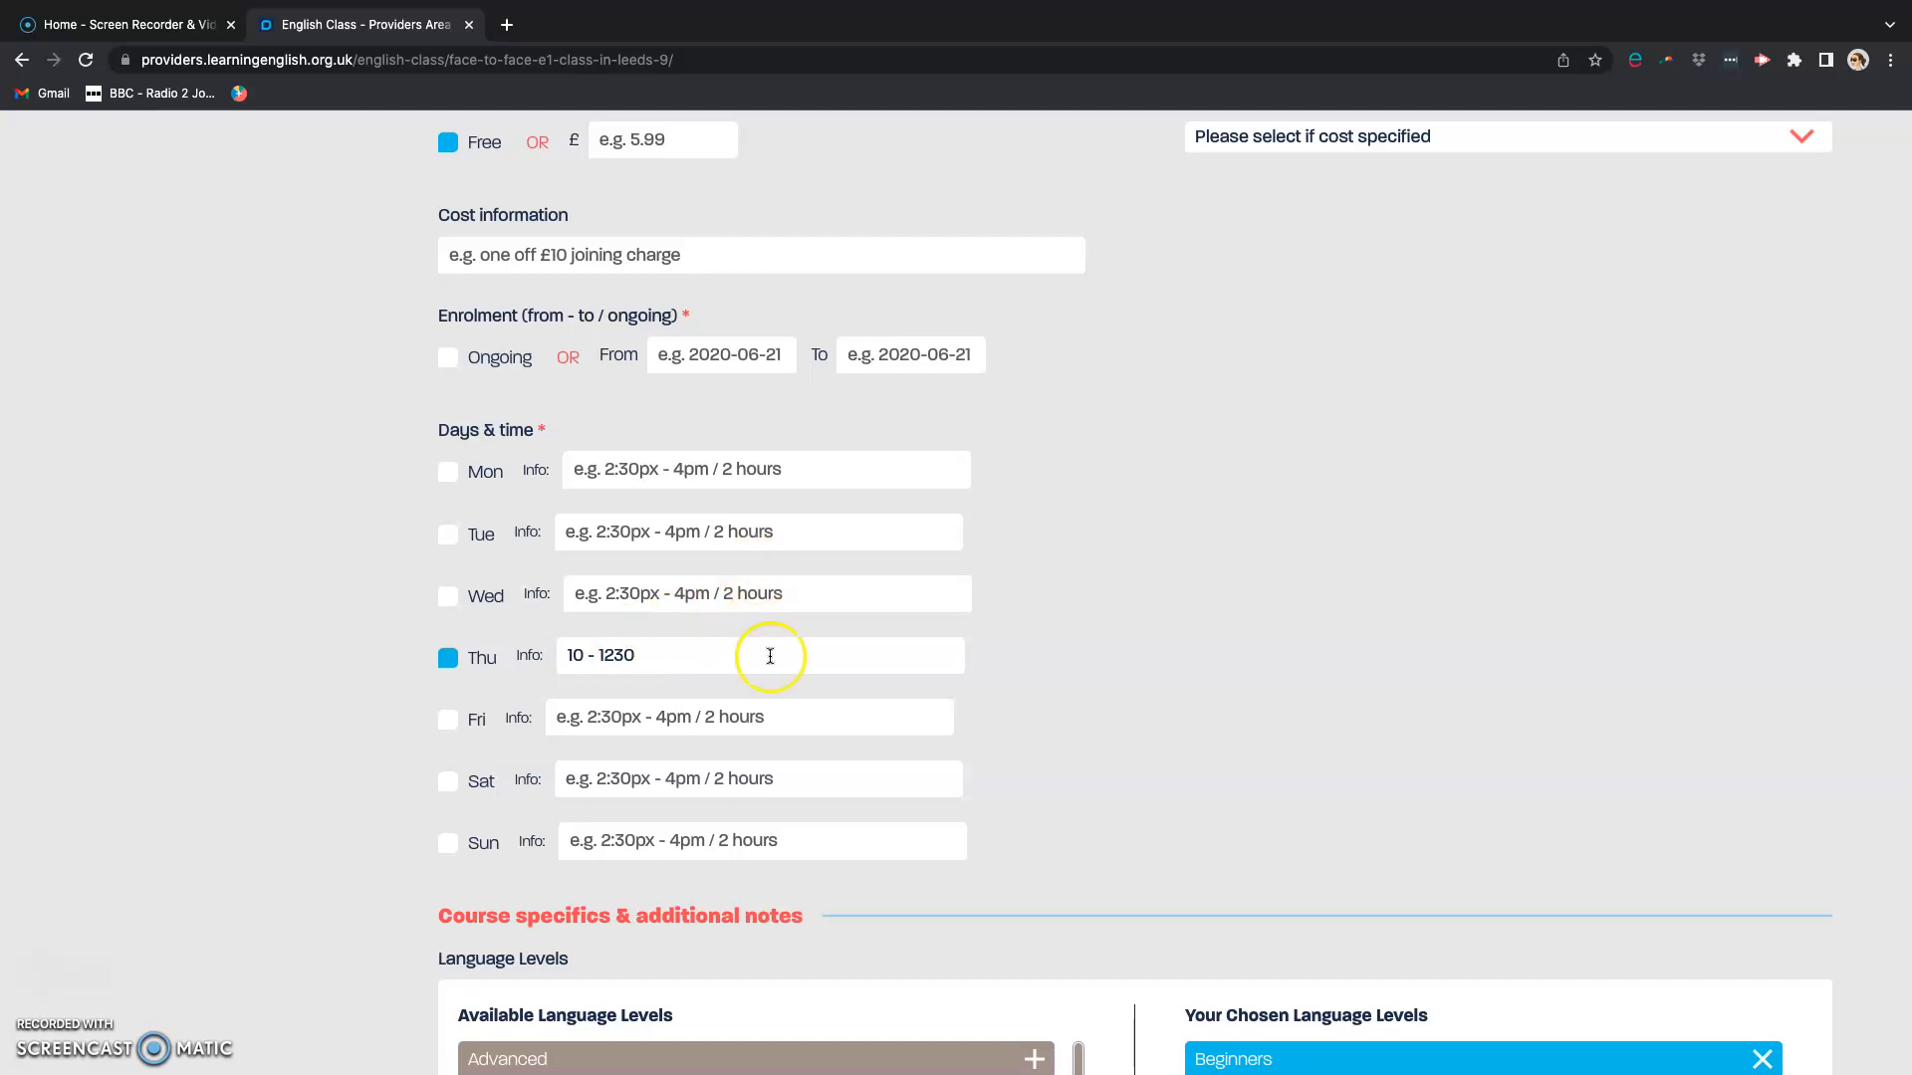
scroll(1053, 807, down, 3)
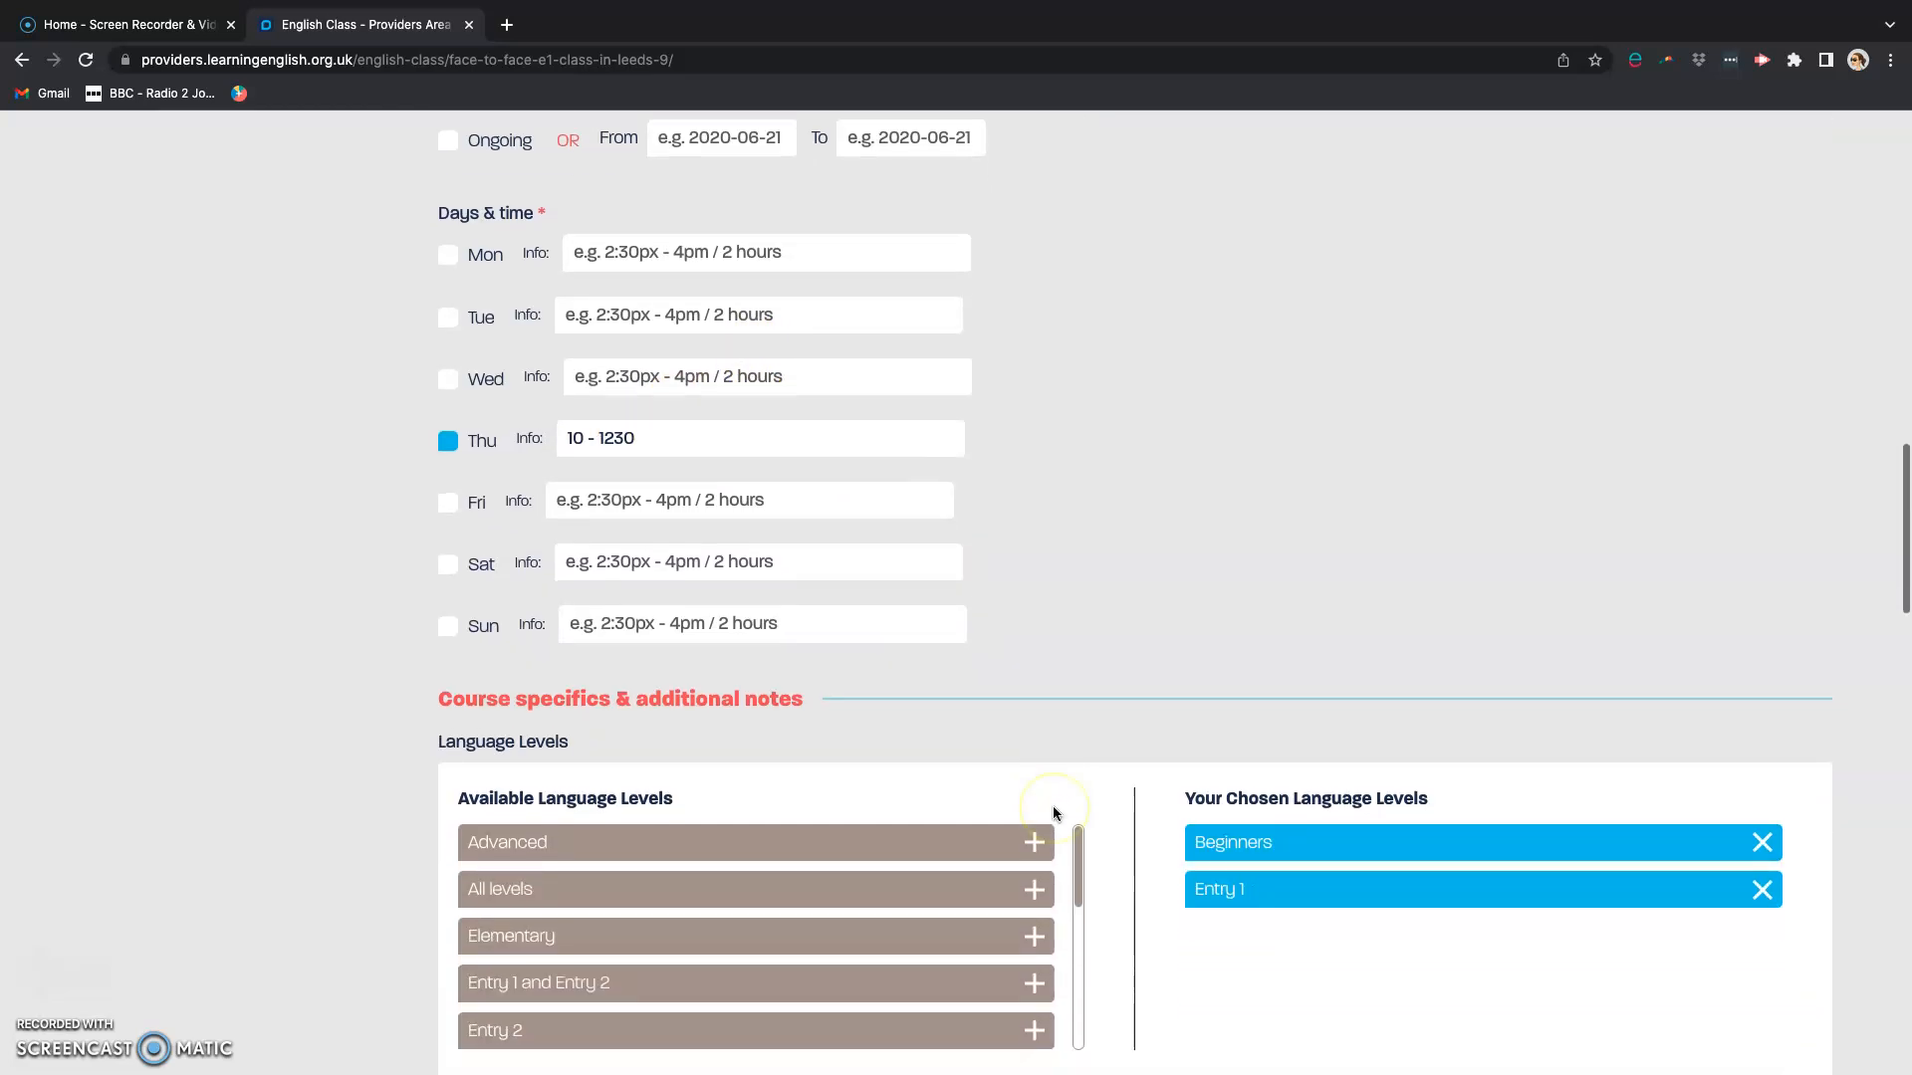
scroll(1053, 813, down, 3)
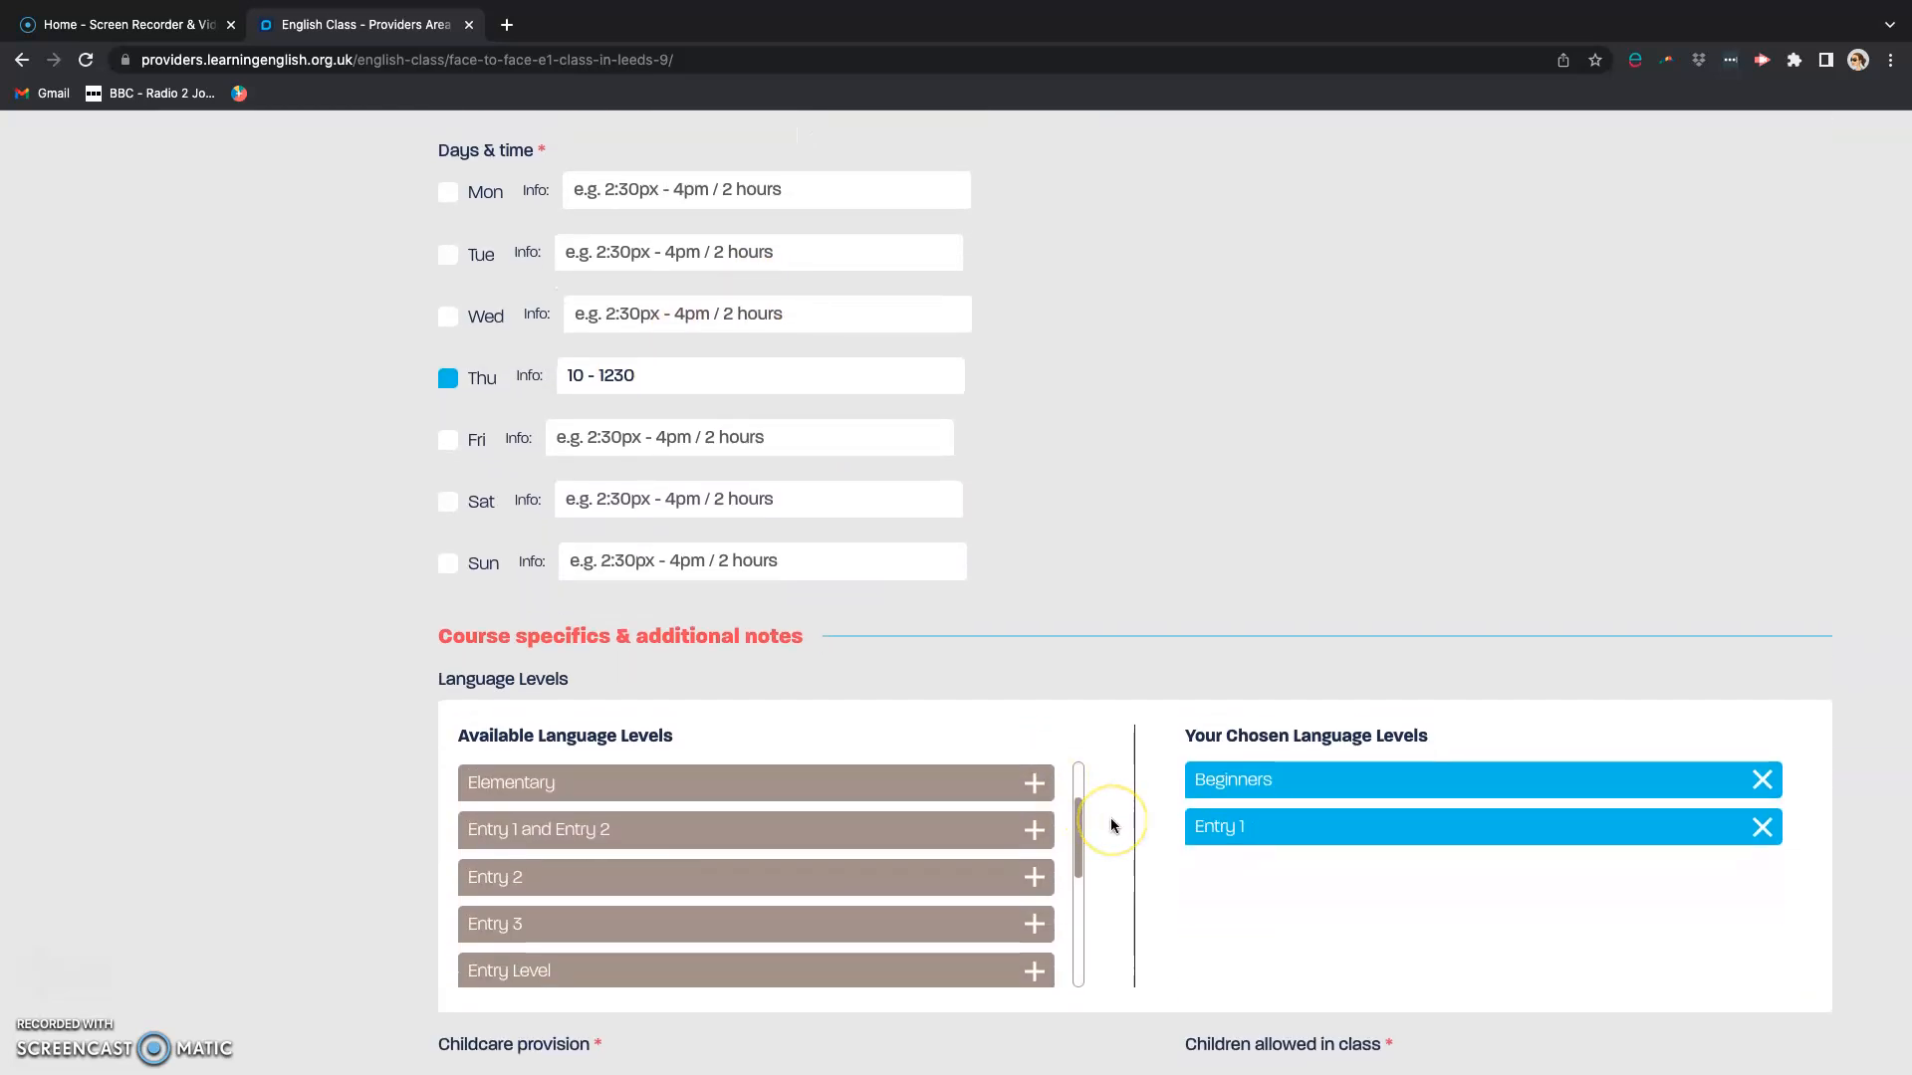
scroll(1111, 824, up, 1)
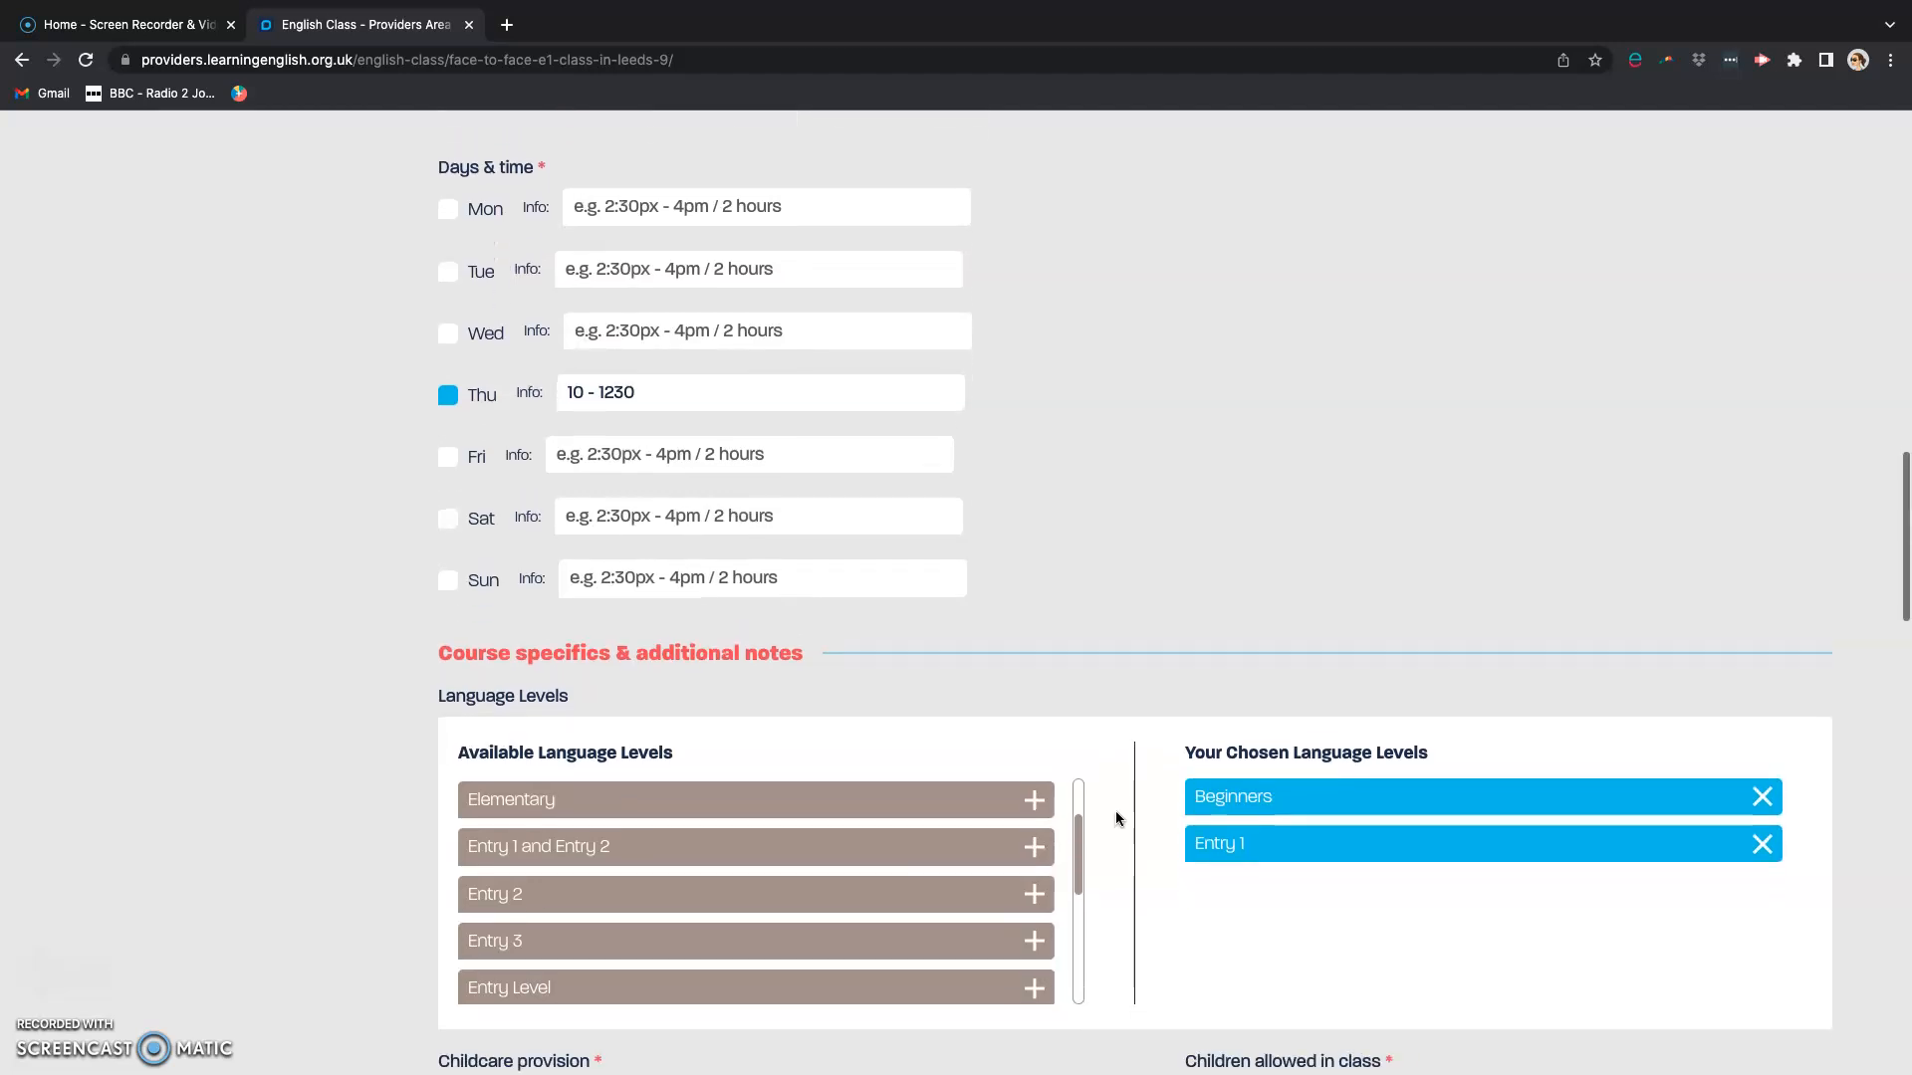
drag(1082, 837, 1088, 791)
scroll(630, 839, down, 5)
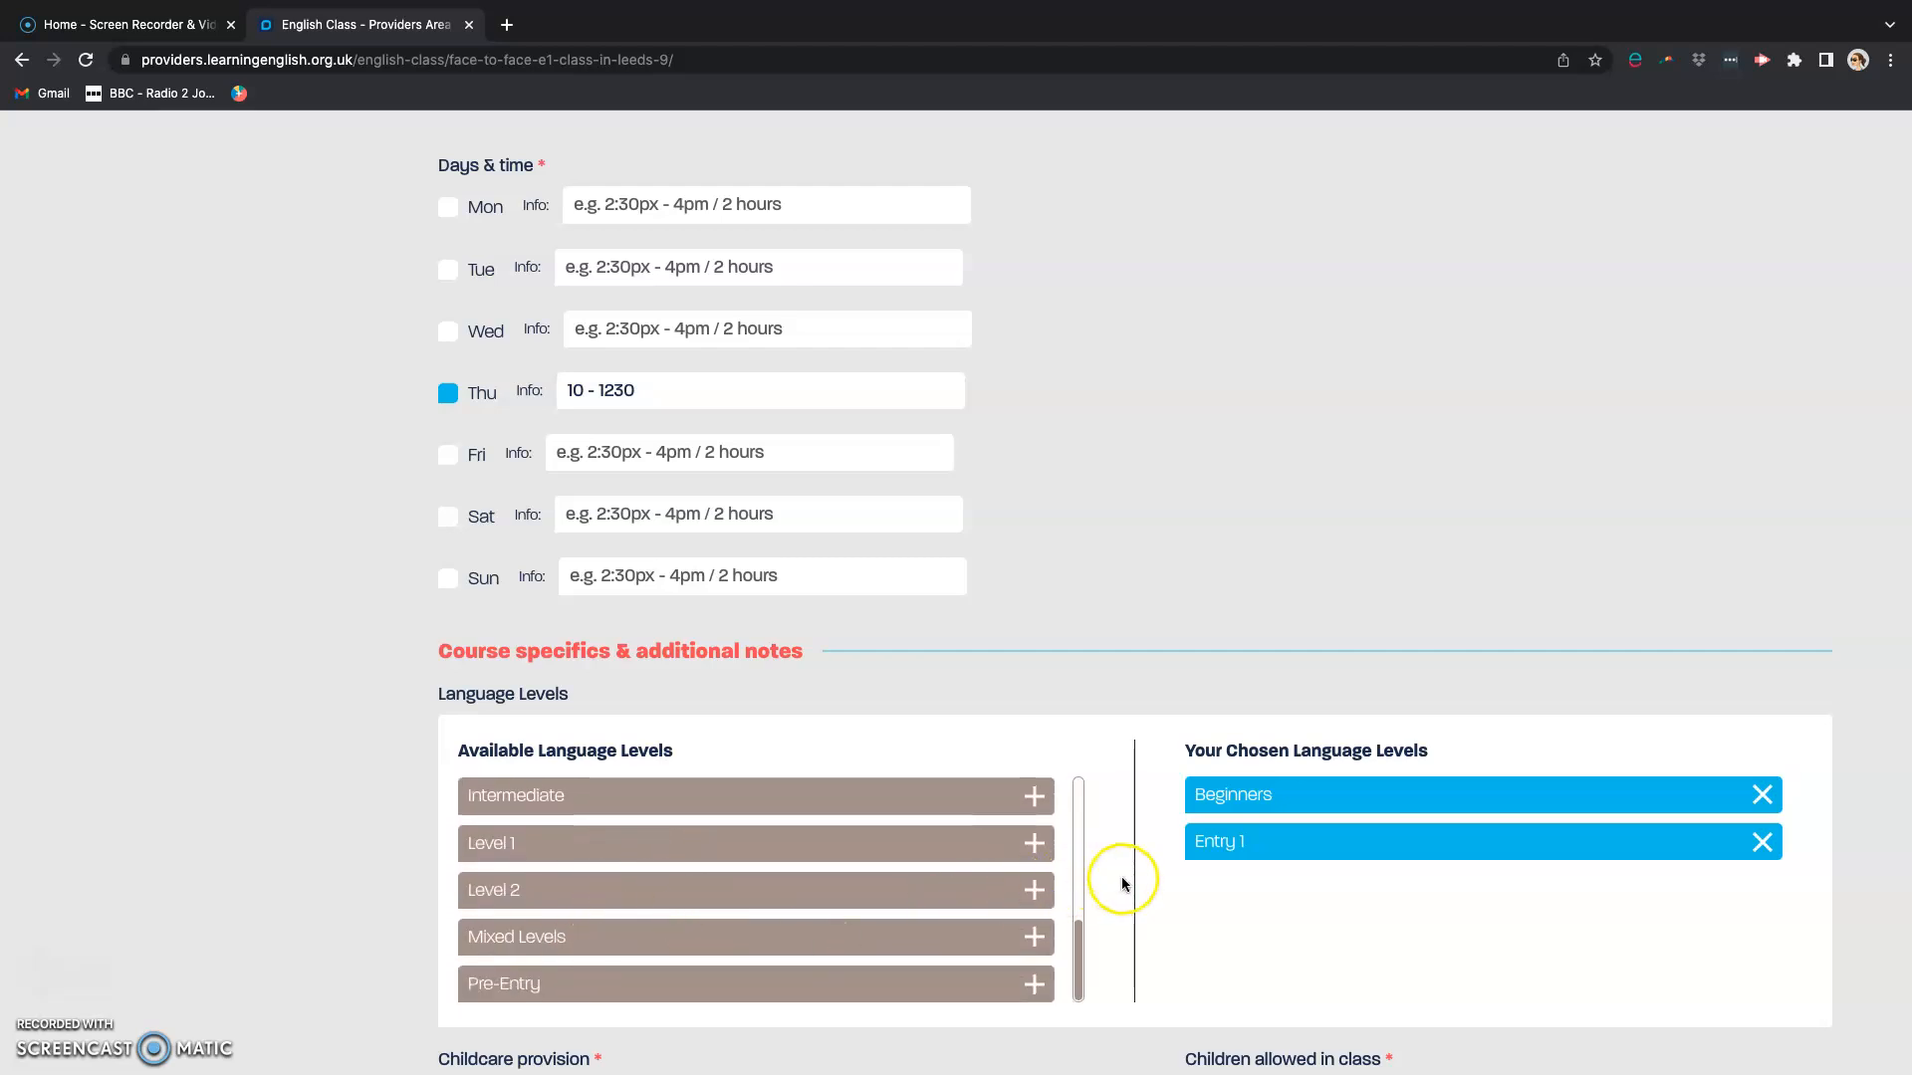
Step: Examine the class's childcare, accreditation, category and additional note sections, and return to the dashboard without submitting the form
scroll(1121, 883, down, 4)
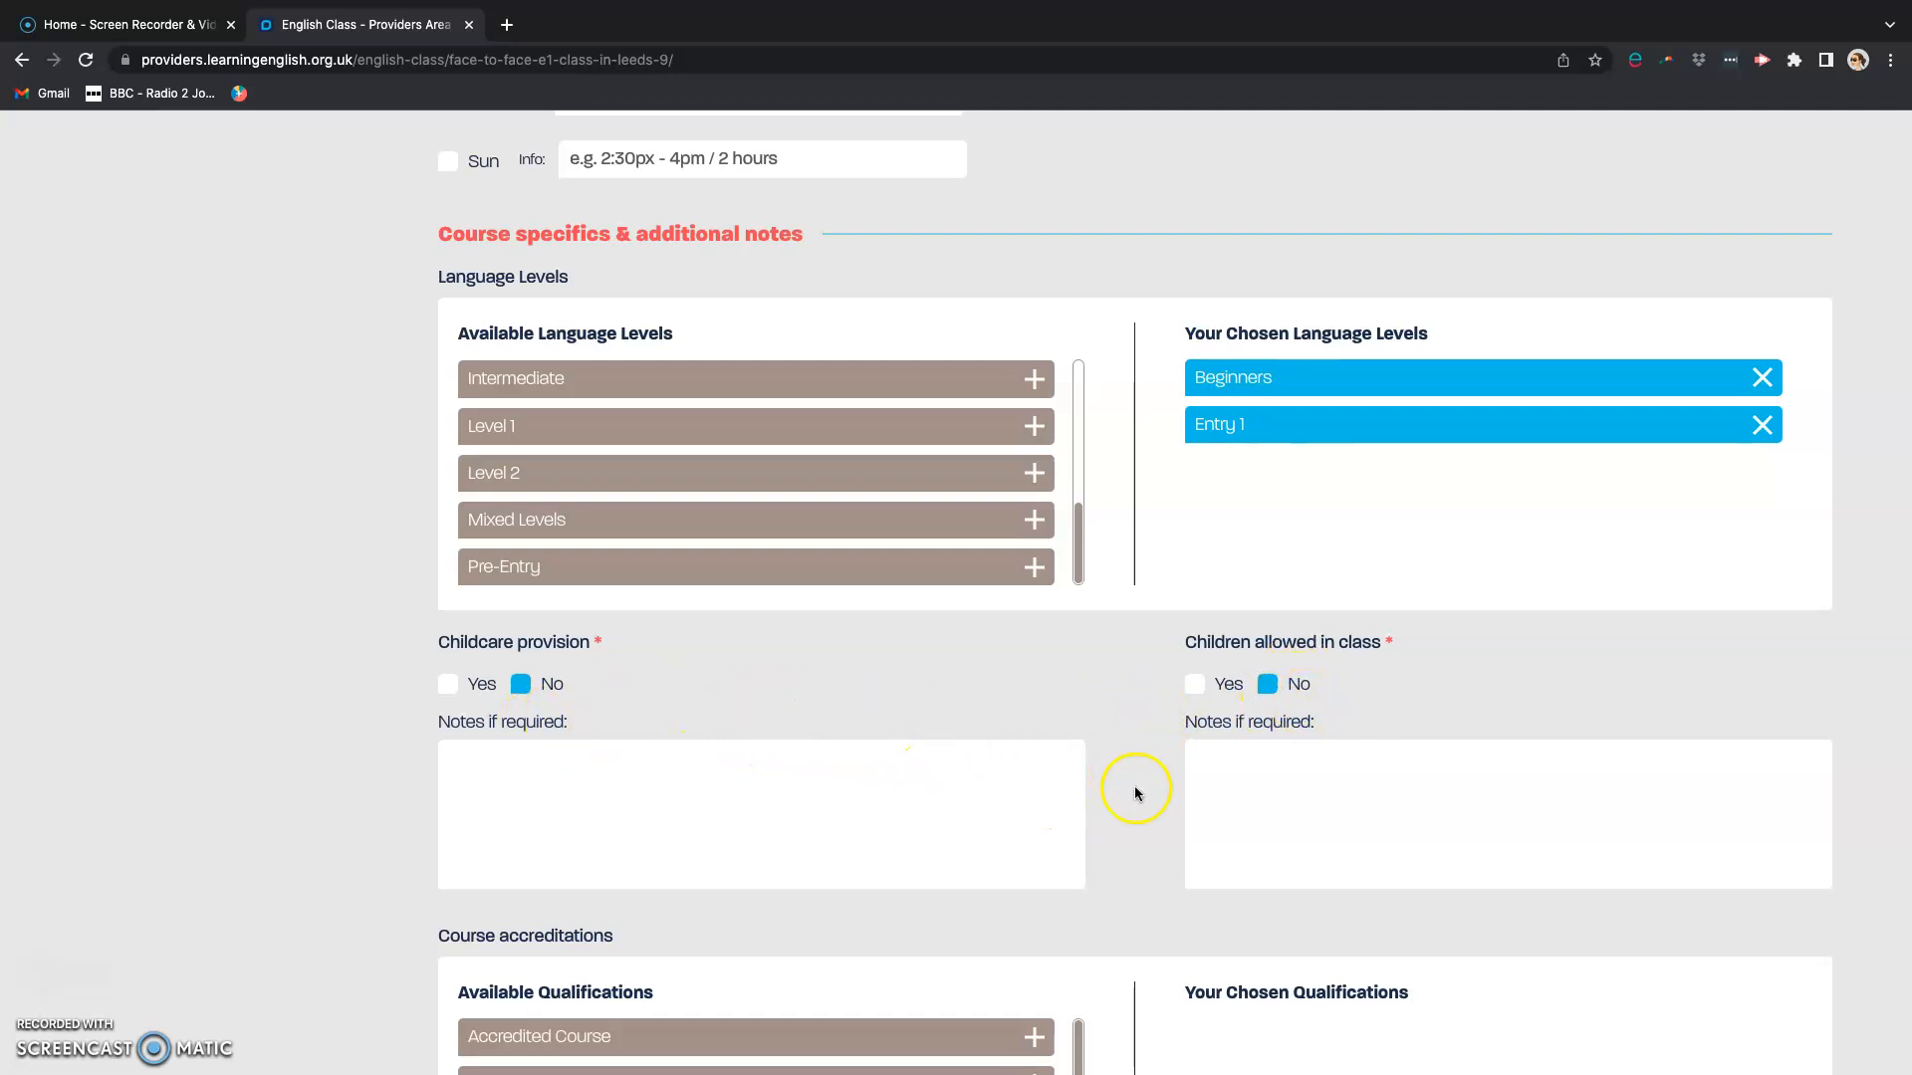
scroll(1130, 833, down, 5)
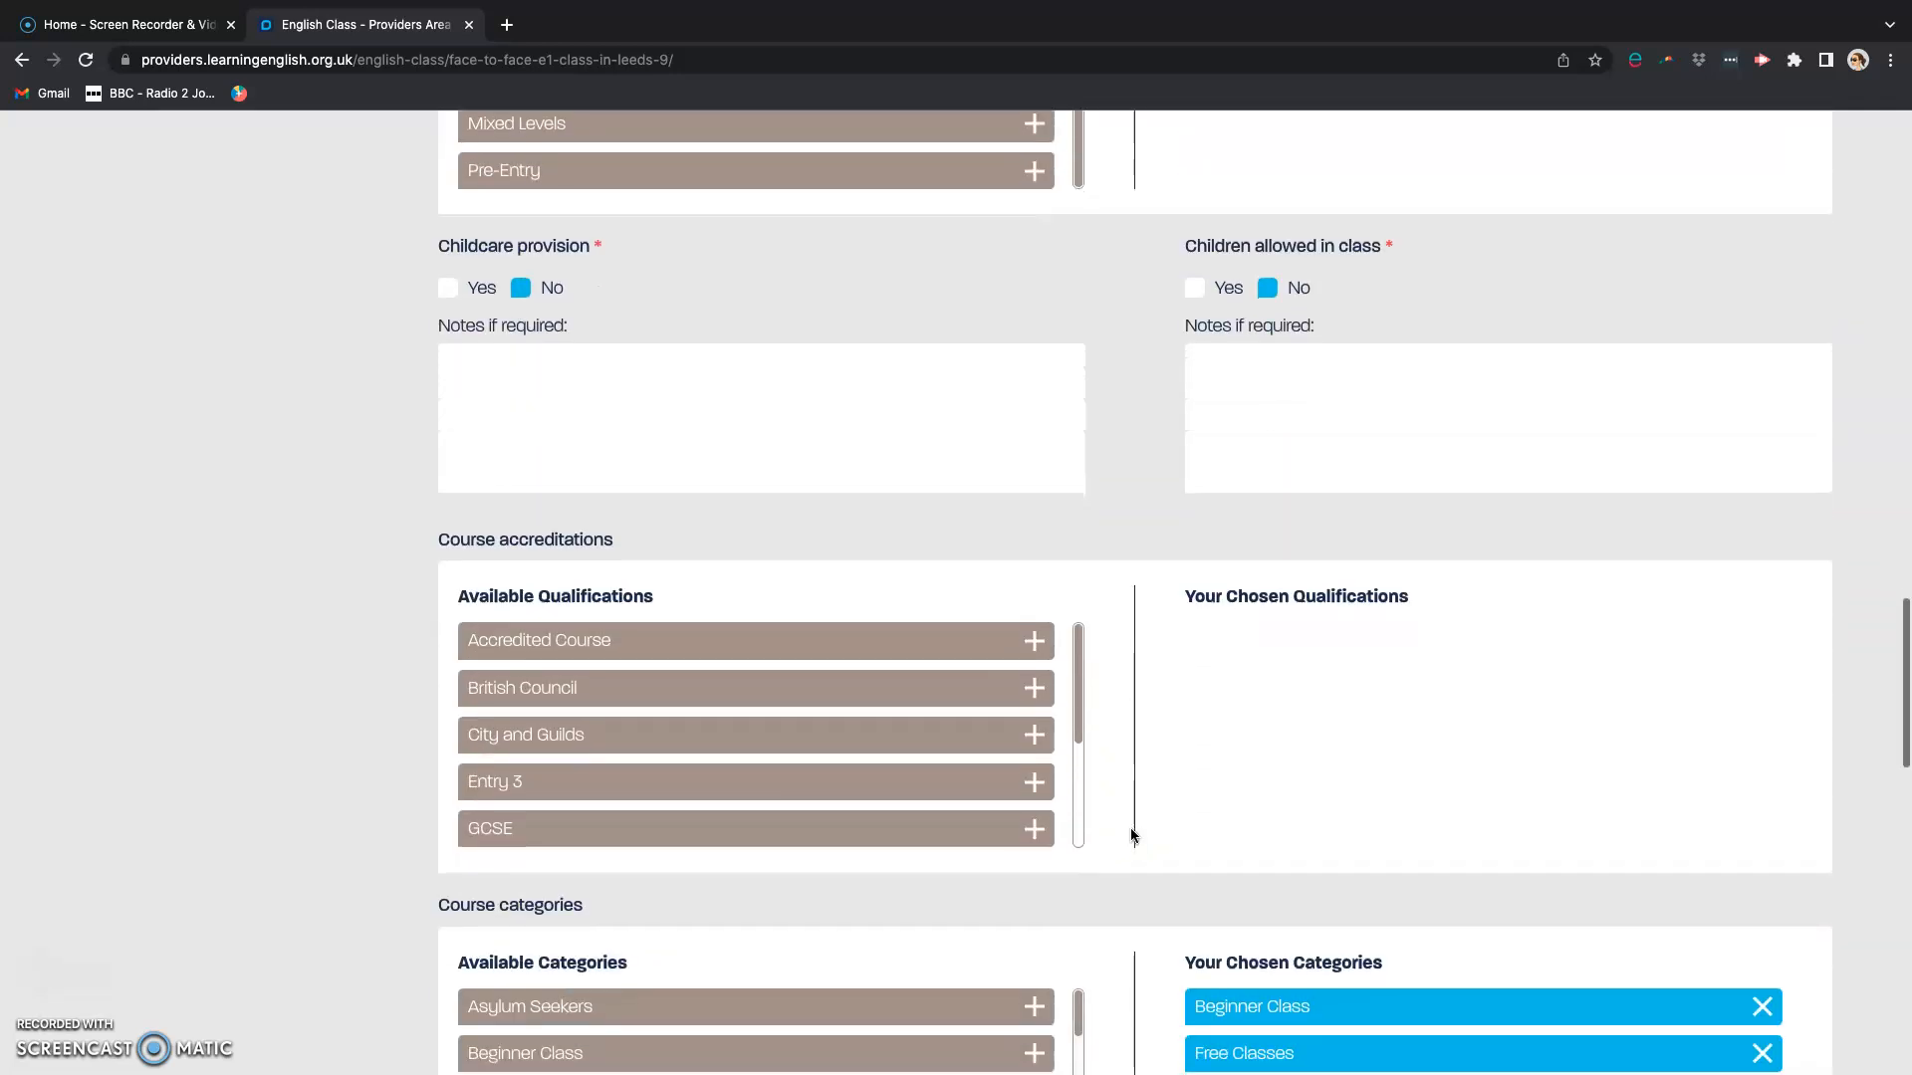
scroll(1131, 829, down, 2)
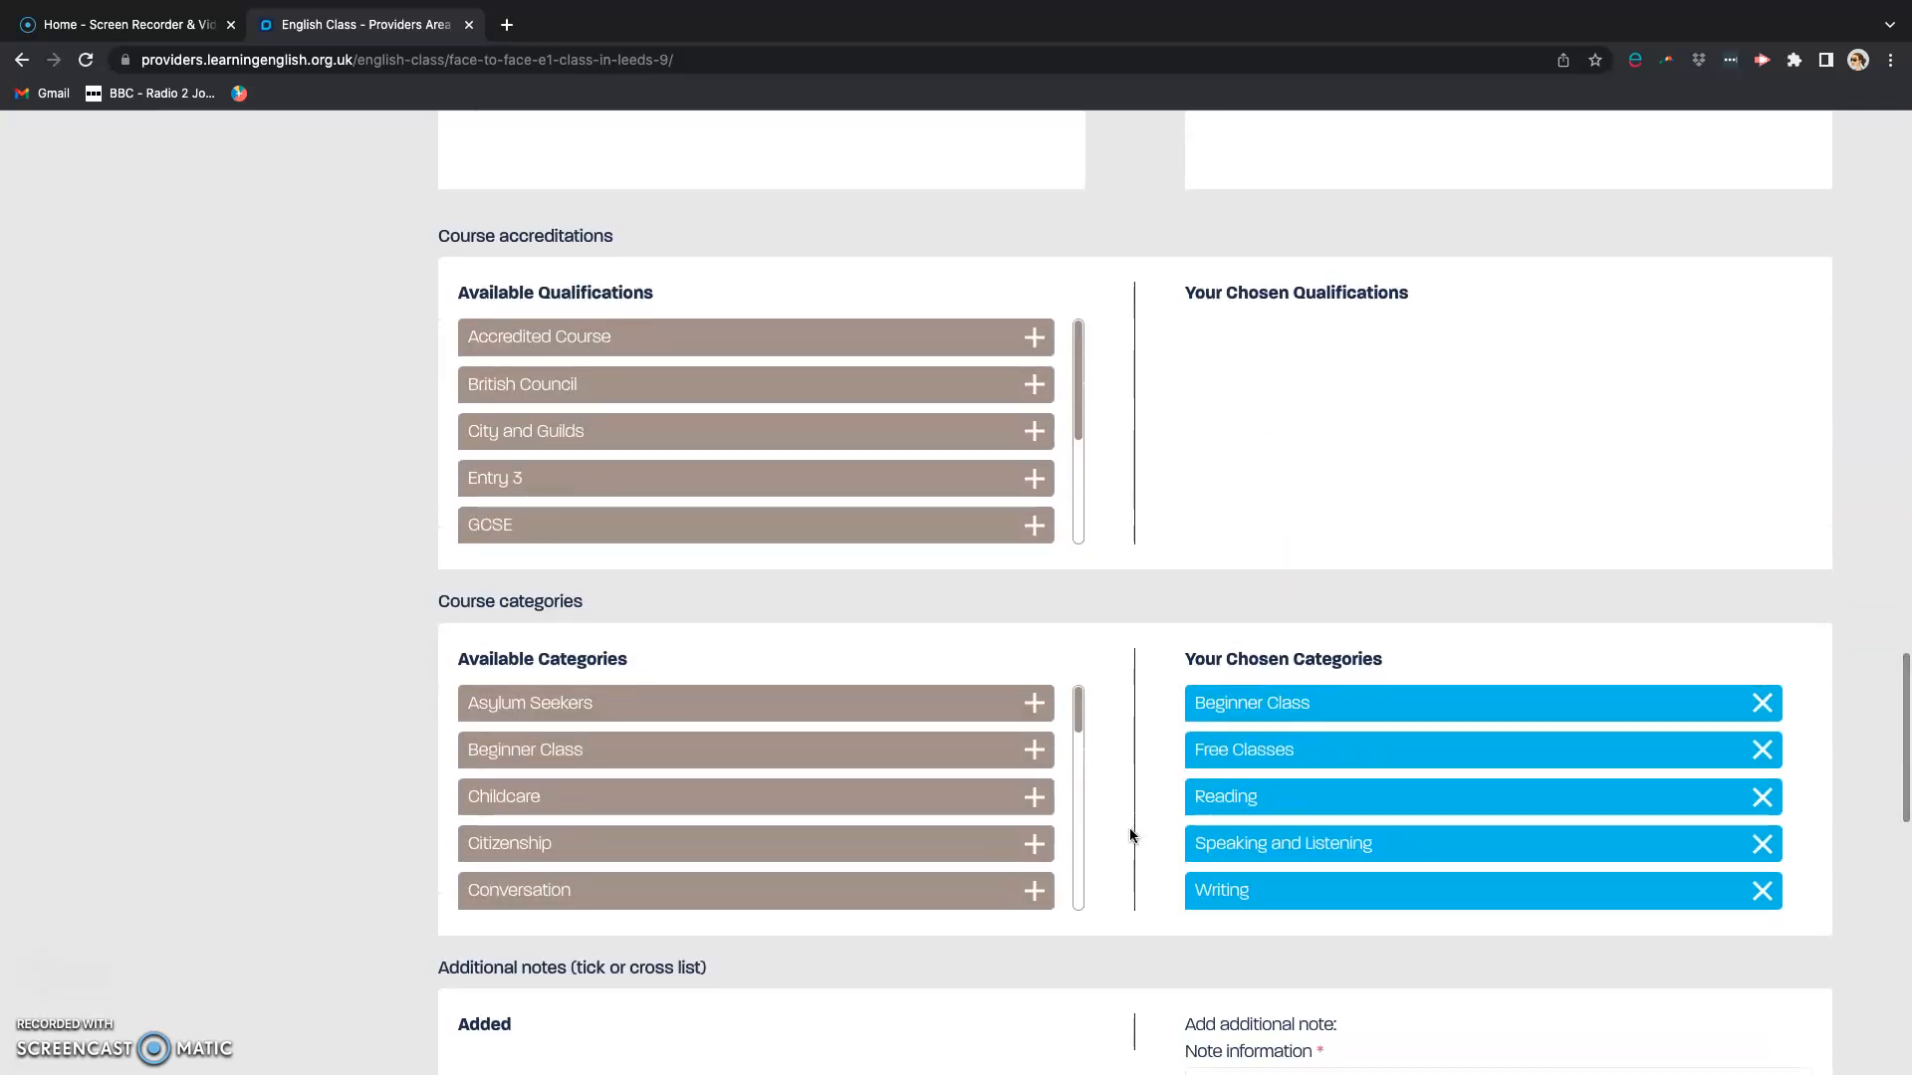
click(1136, 782)
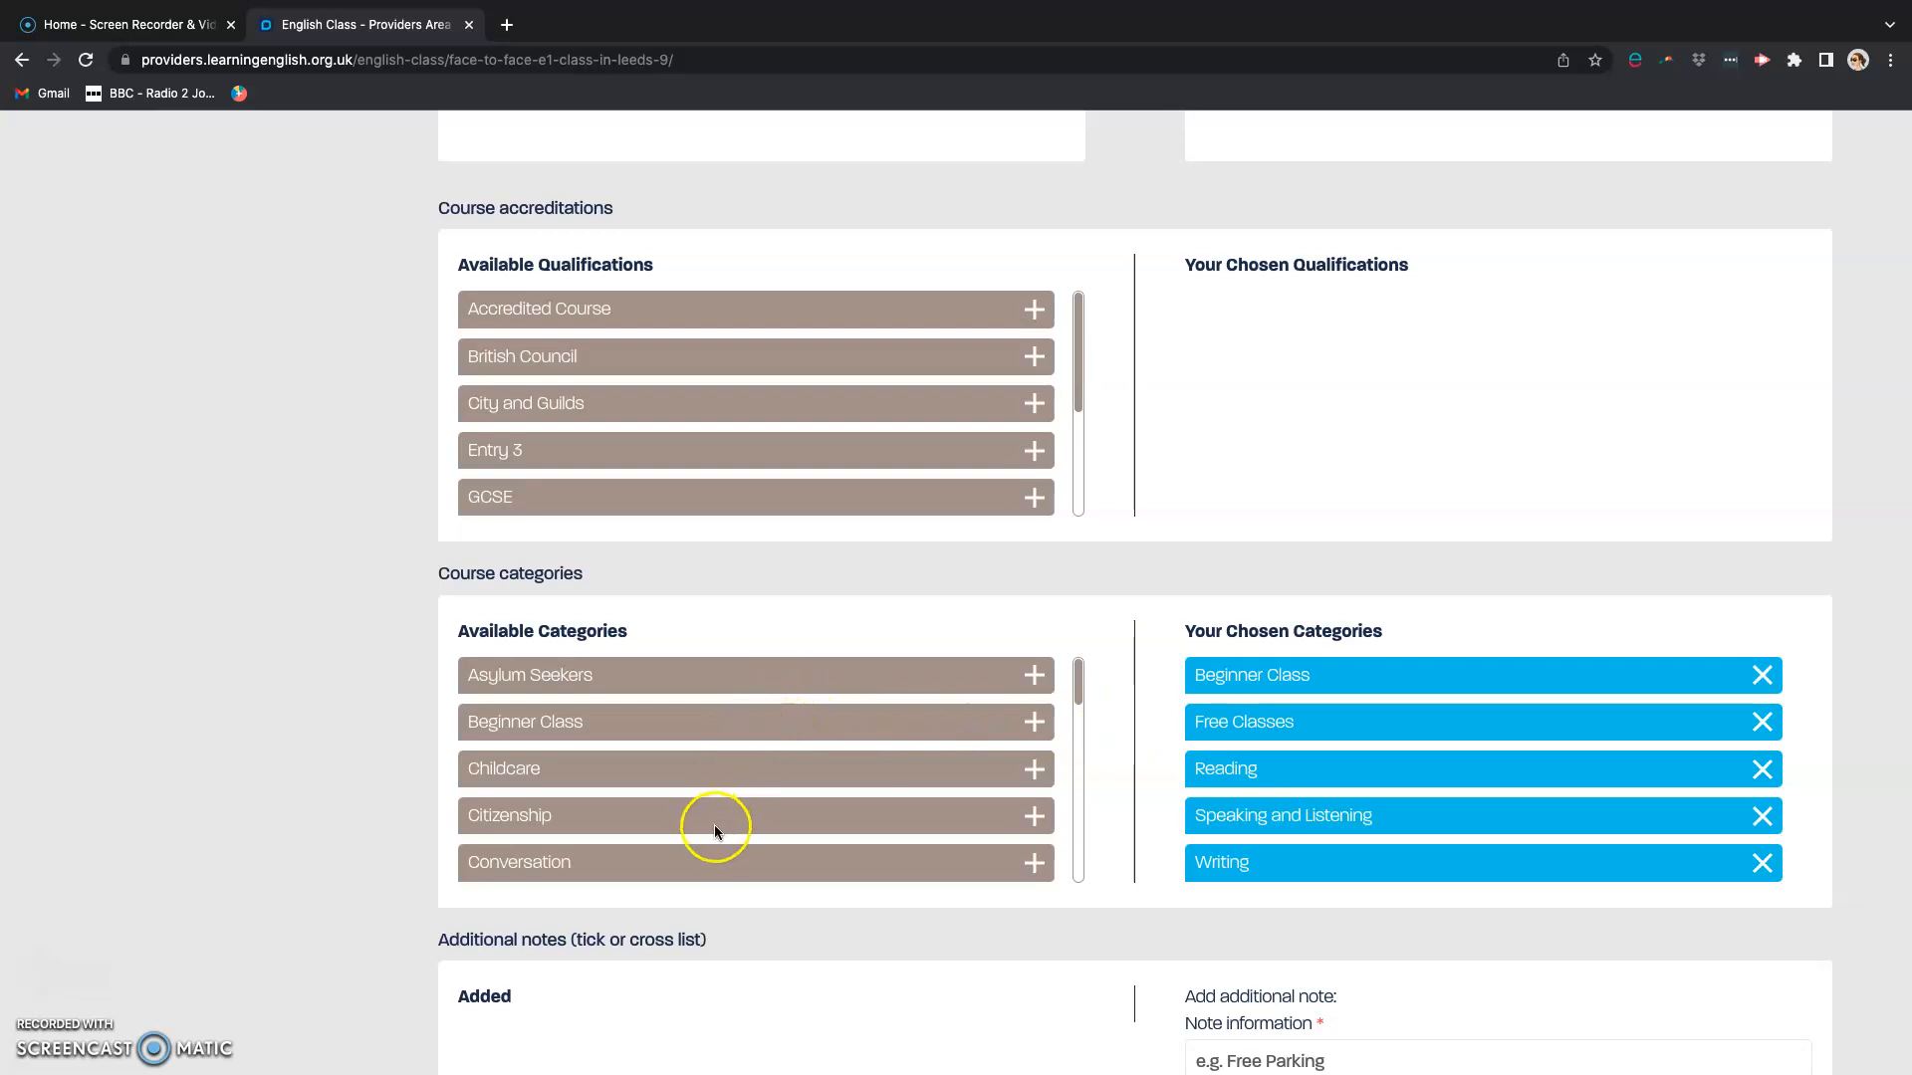
scroll(714, 827, down, 5)
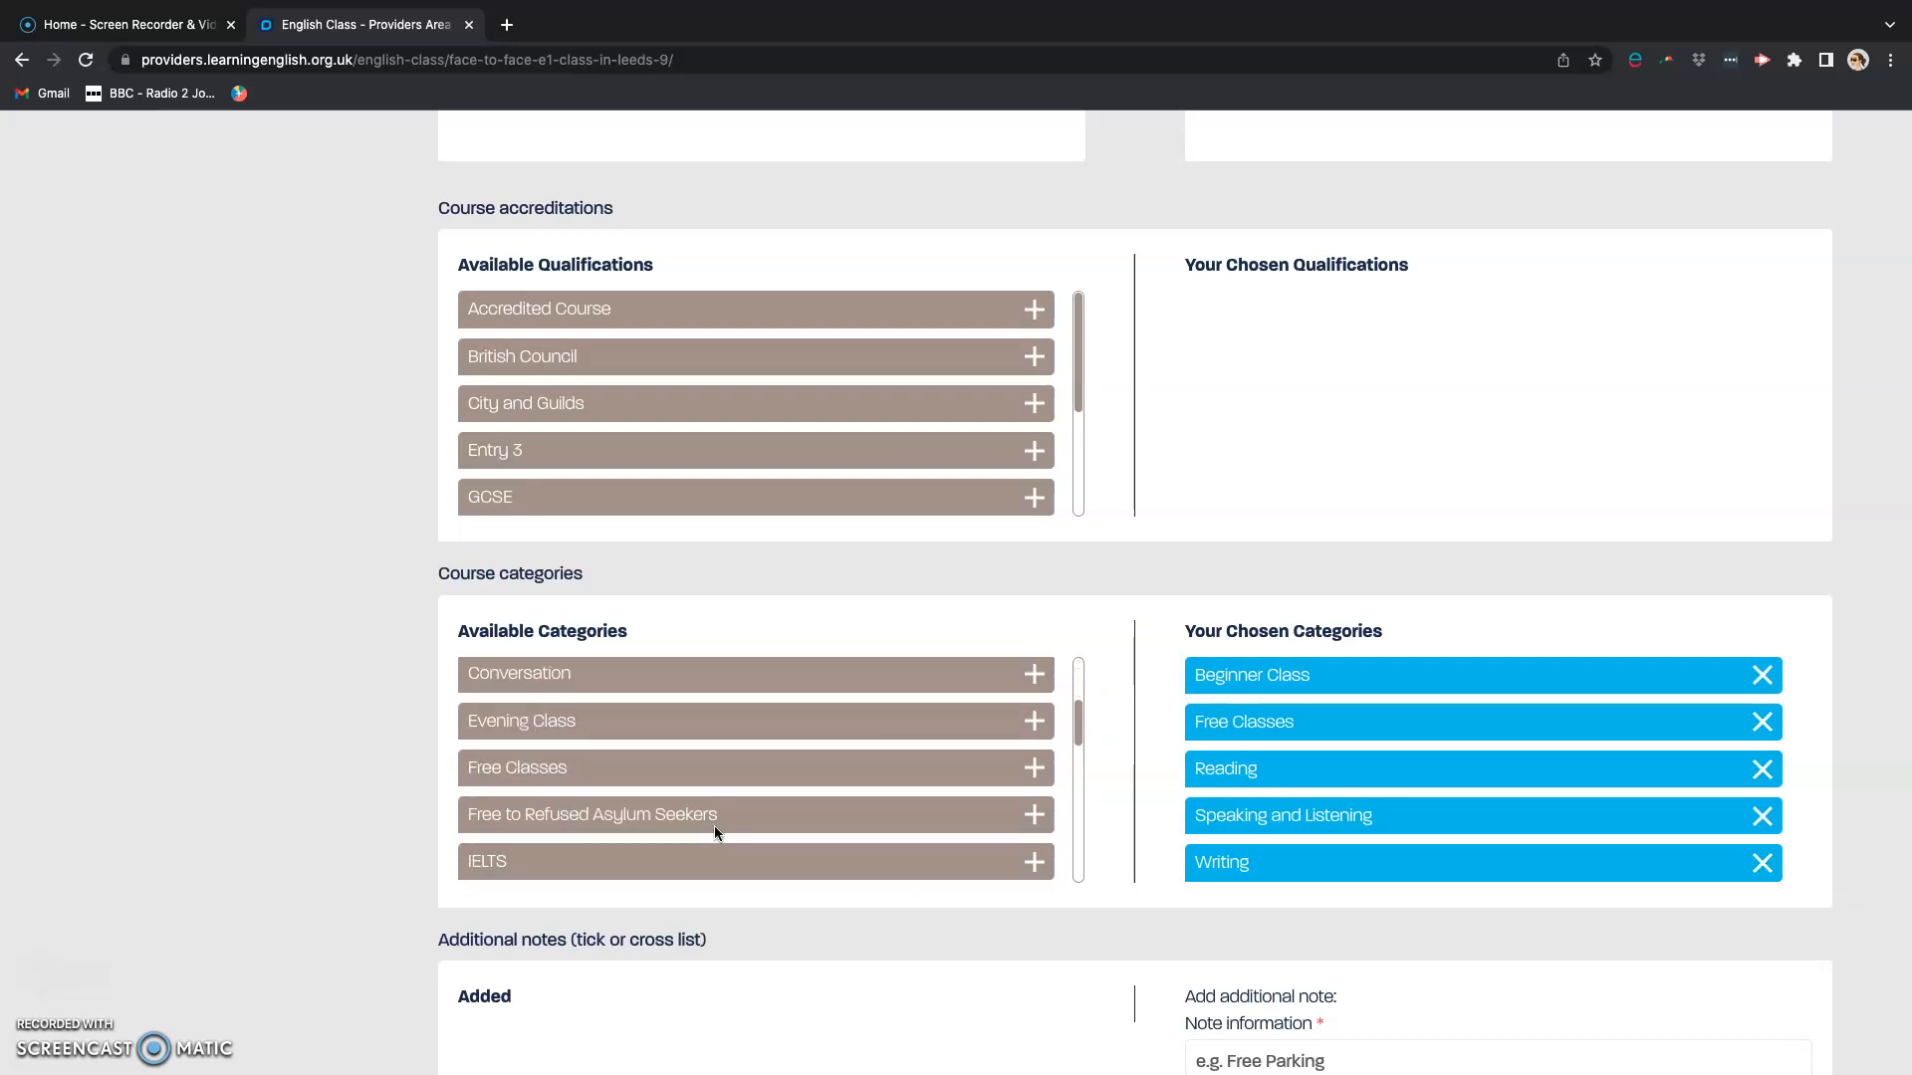
scroll(714, 827, up, 5)
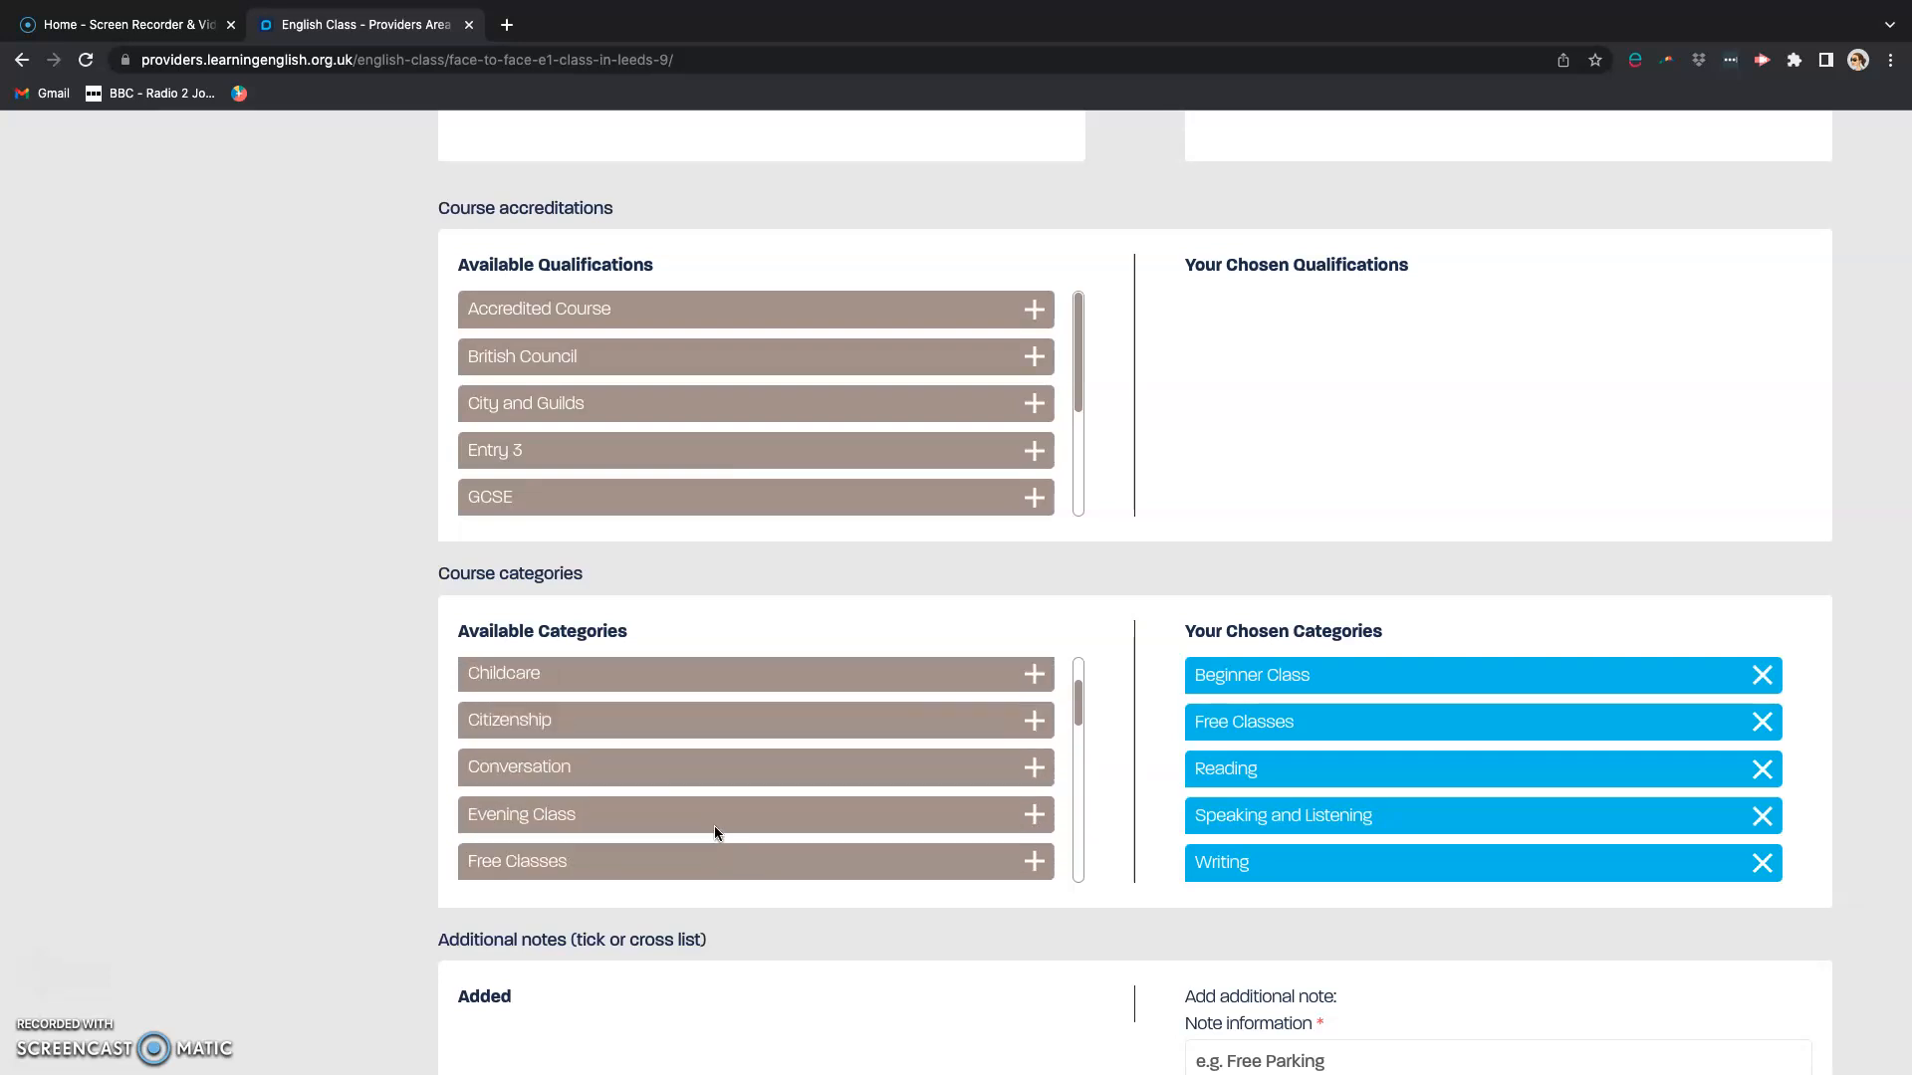
click(951, 981)
scroll(1040, 1005, down, 4)
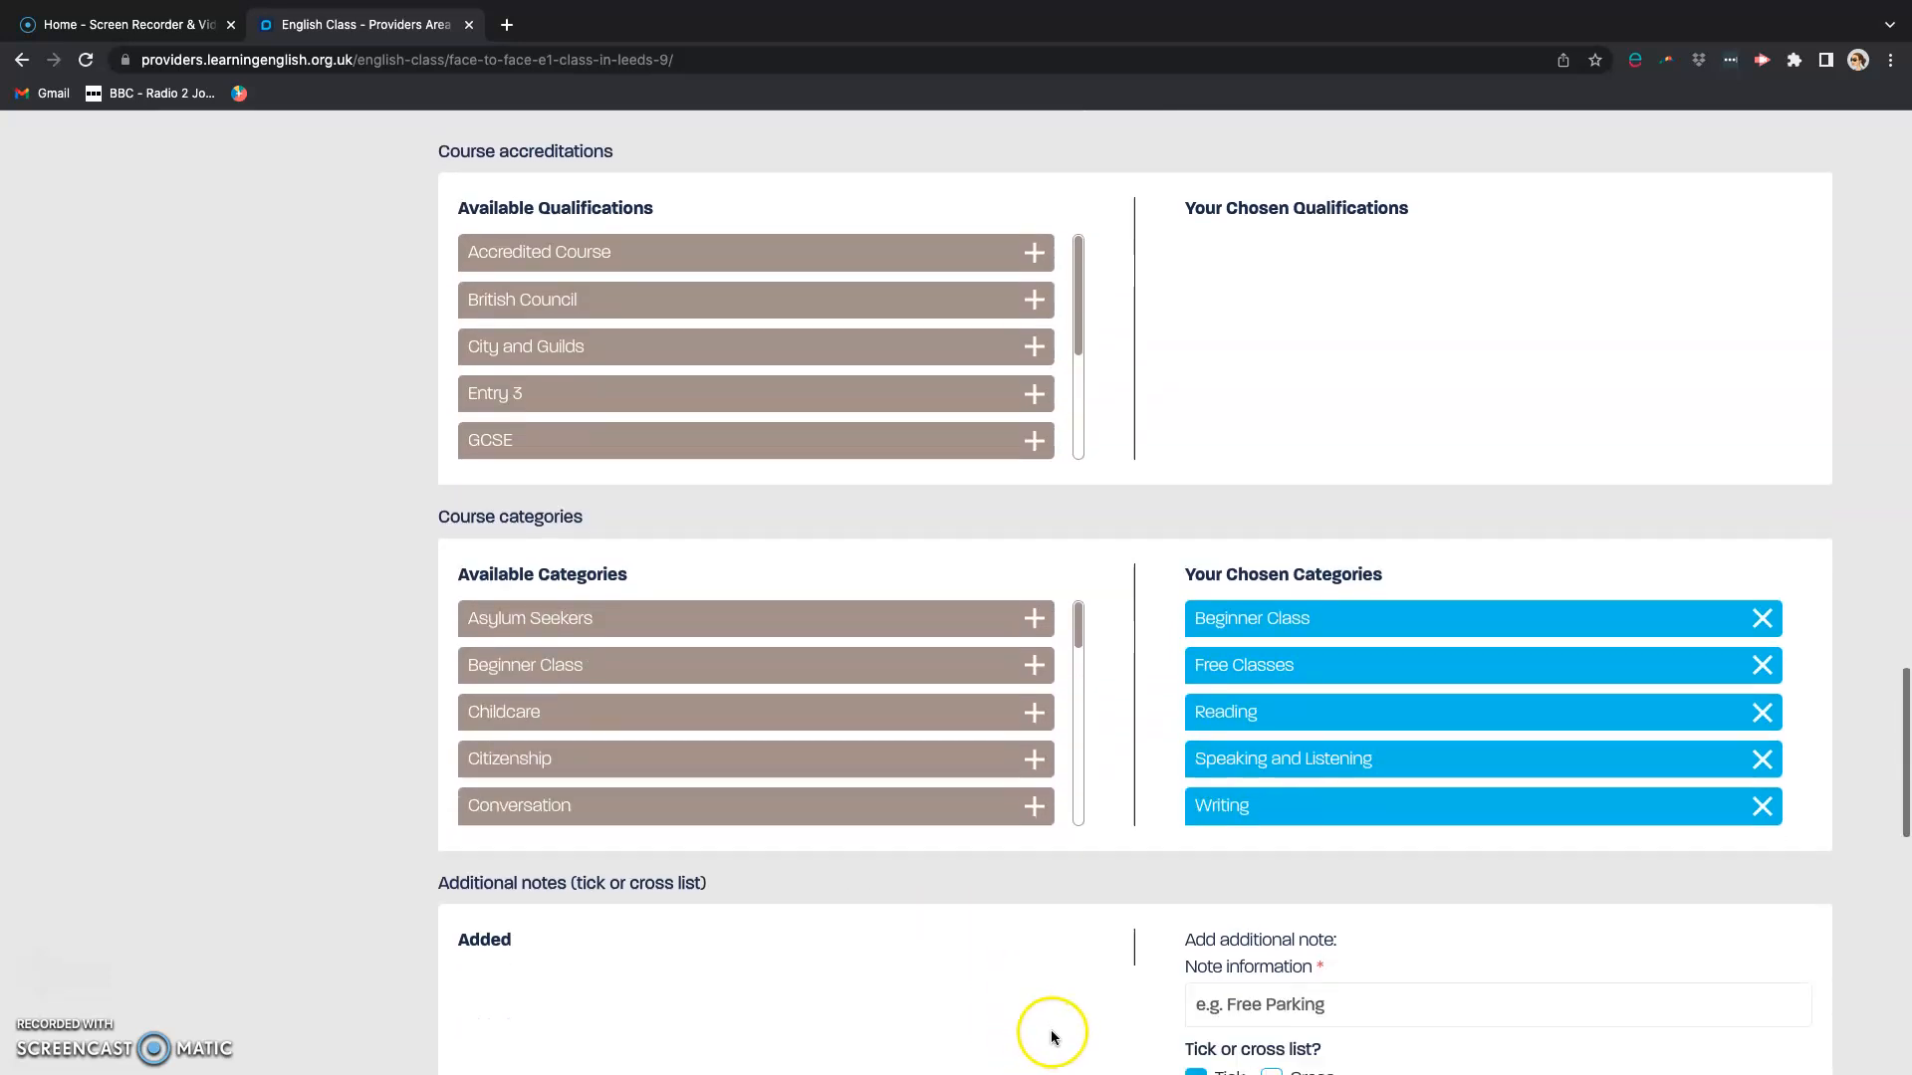
scroll(1055, 1013, down, 1)
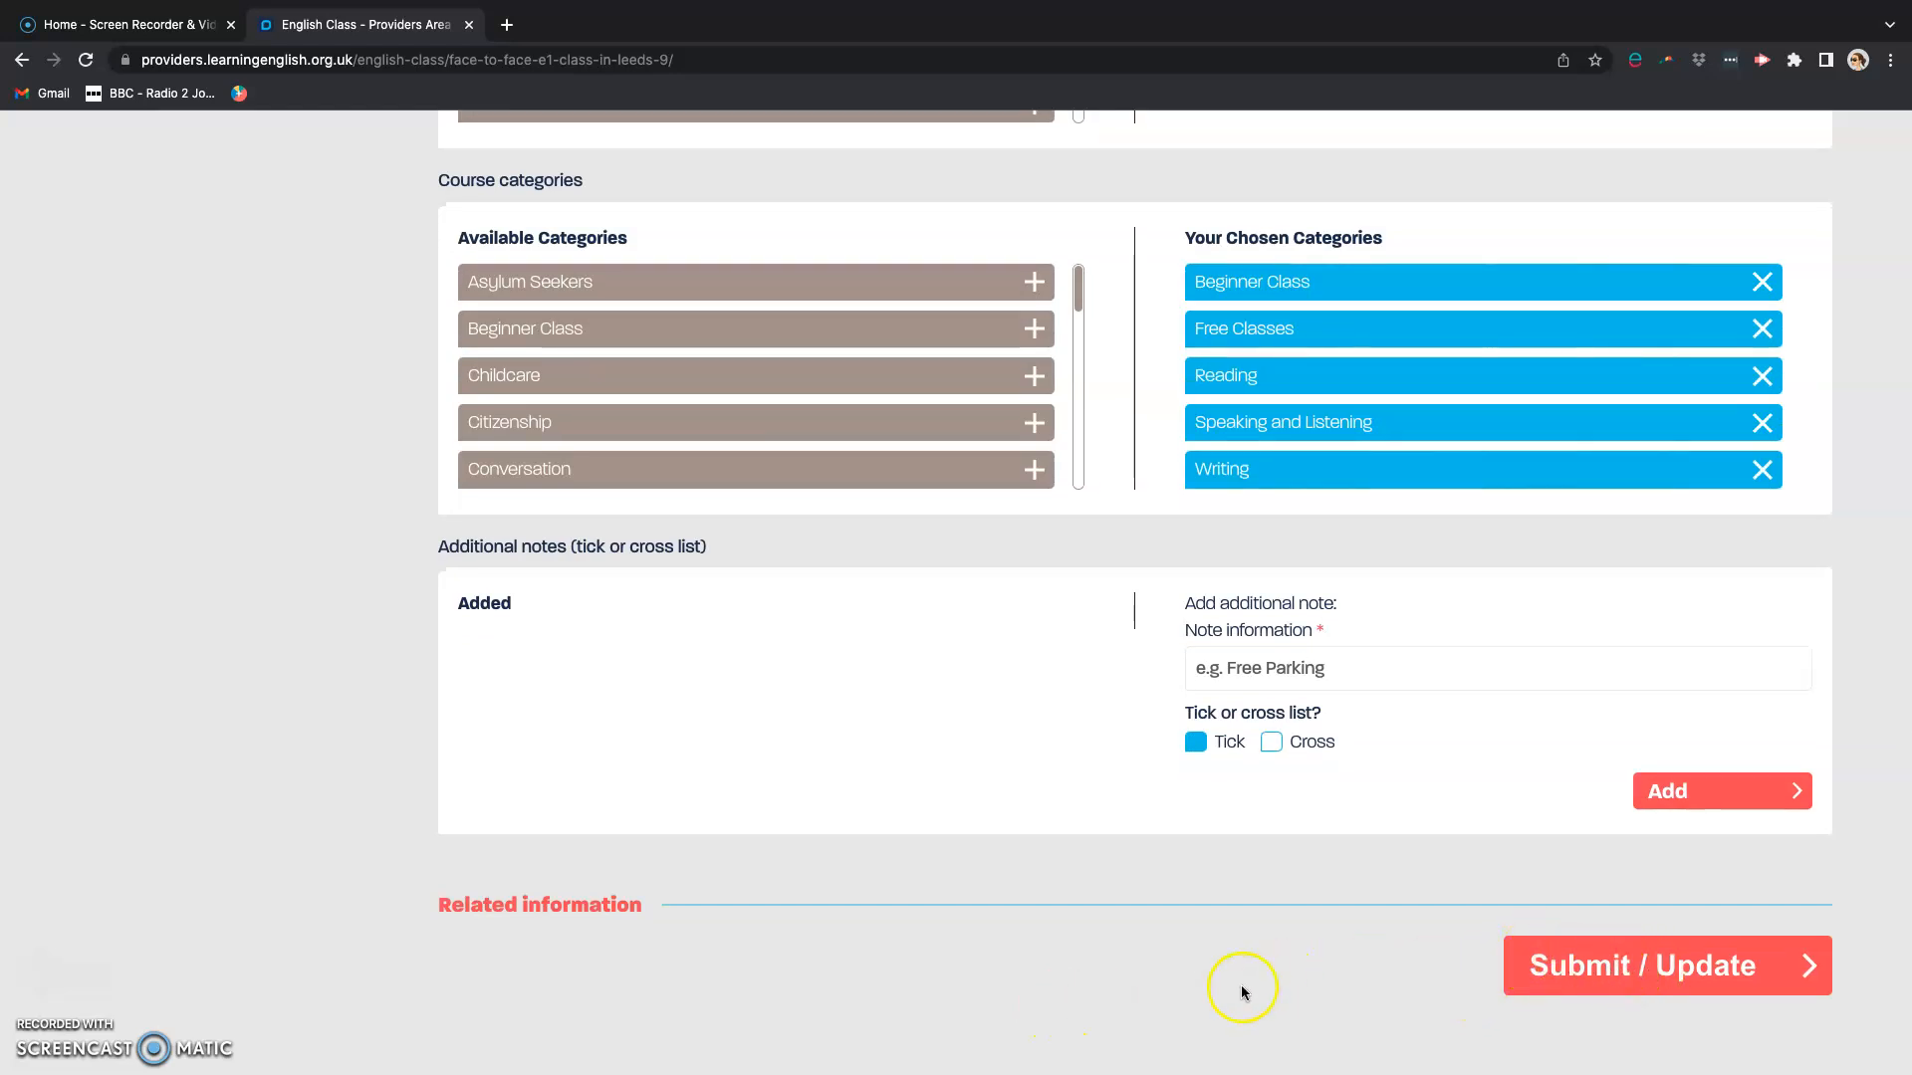
scroll(1059, 858, up, 20)
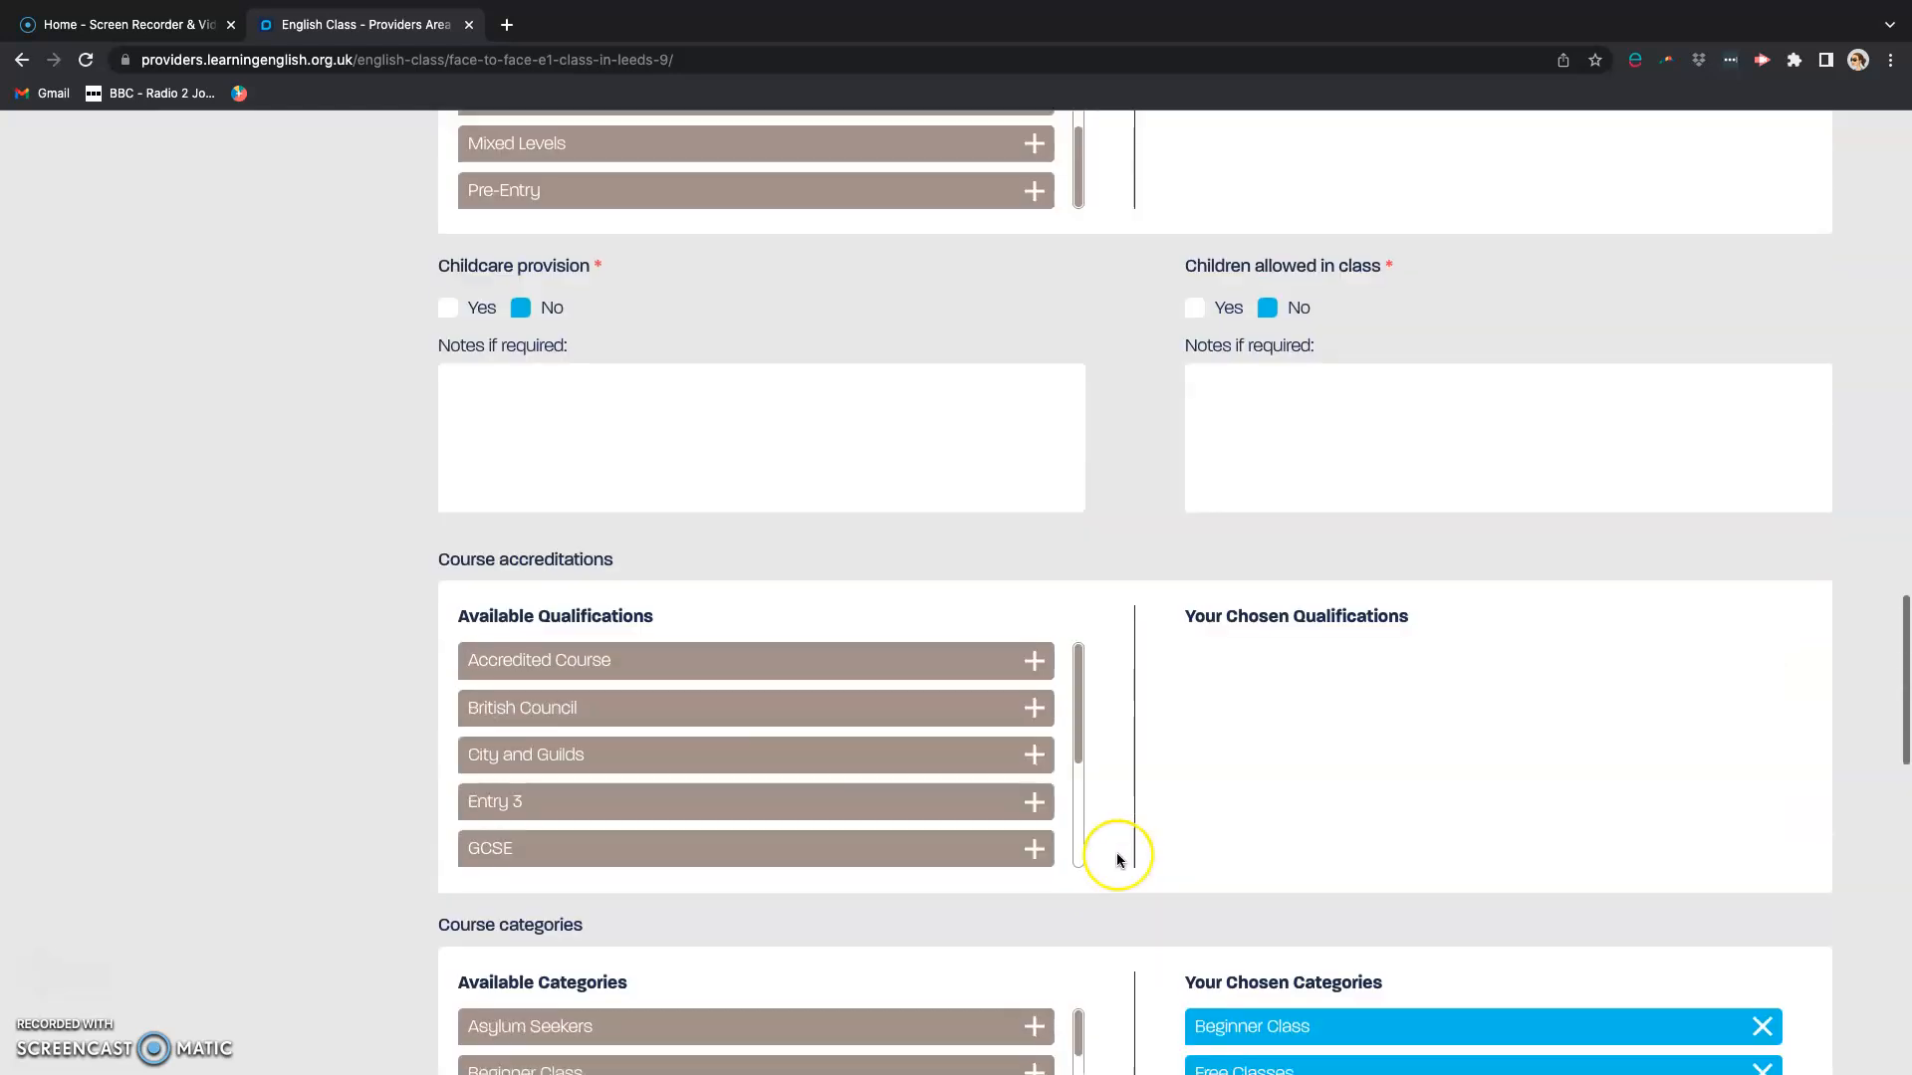
scroll(1115, 852, up, 12)
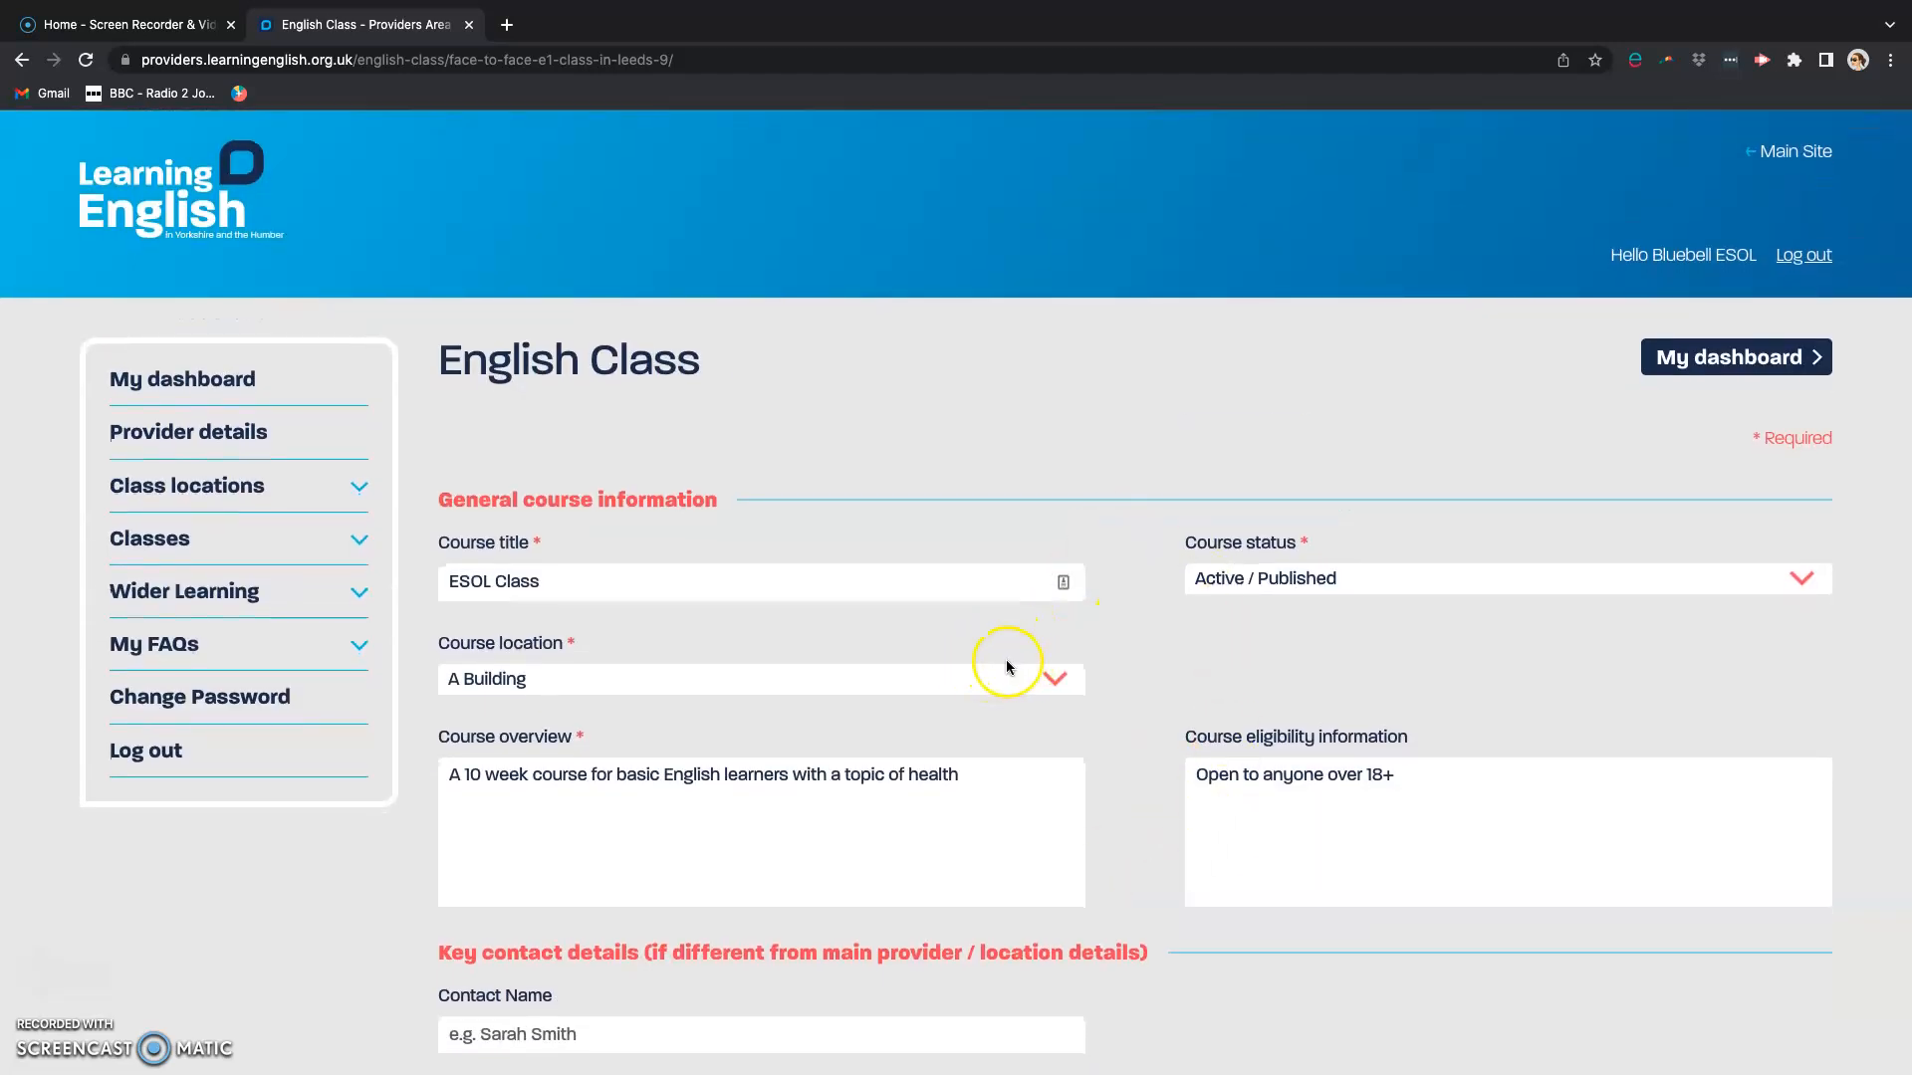
click(1683, 360)
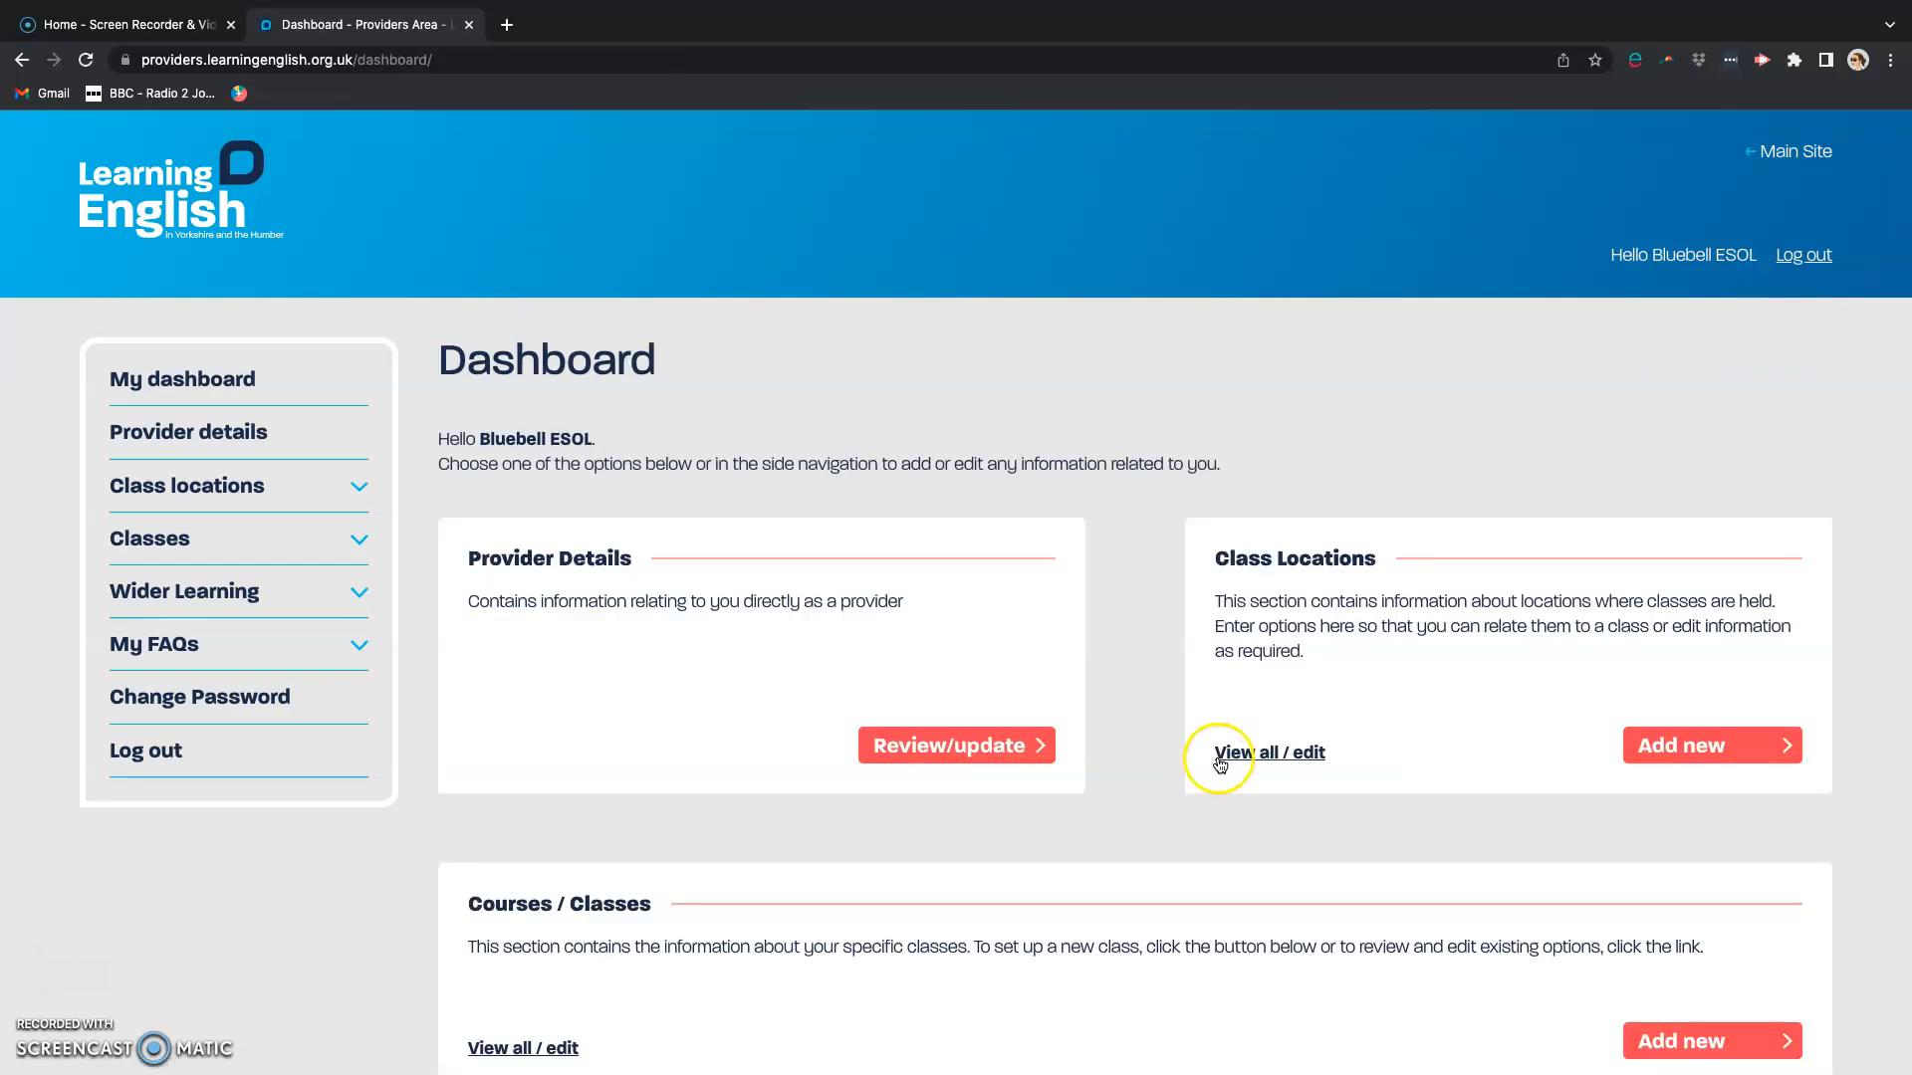
Step: Open the form for adding a new wider learning opportunity from the dashboard
scroll(1140, 780, down, 4)
scroll(1142, 778, down, 2)
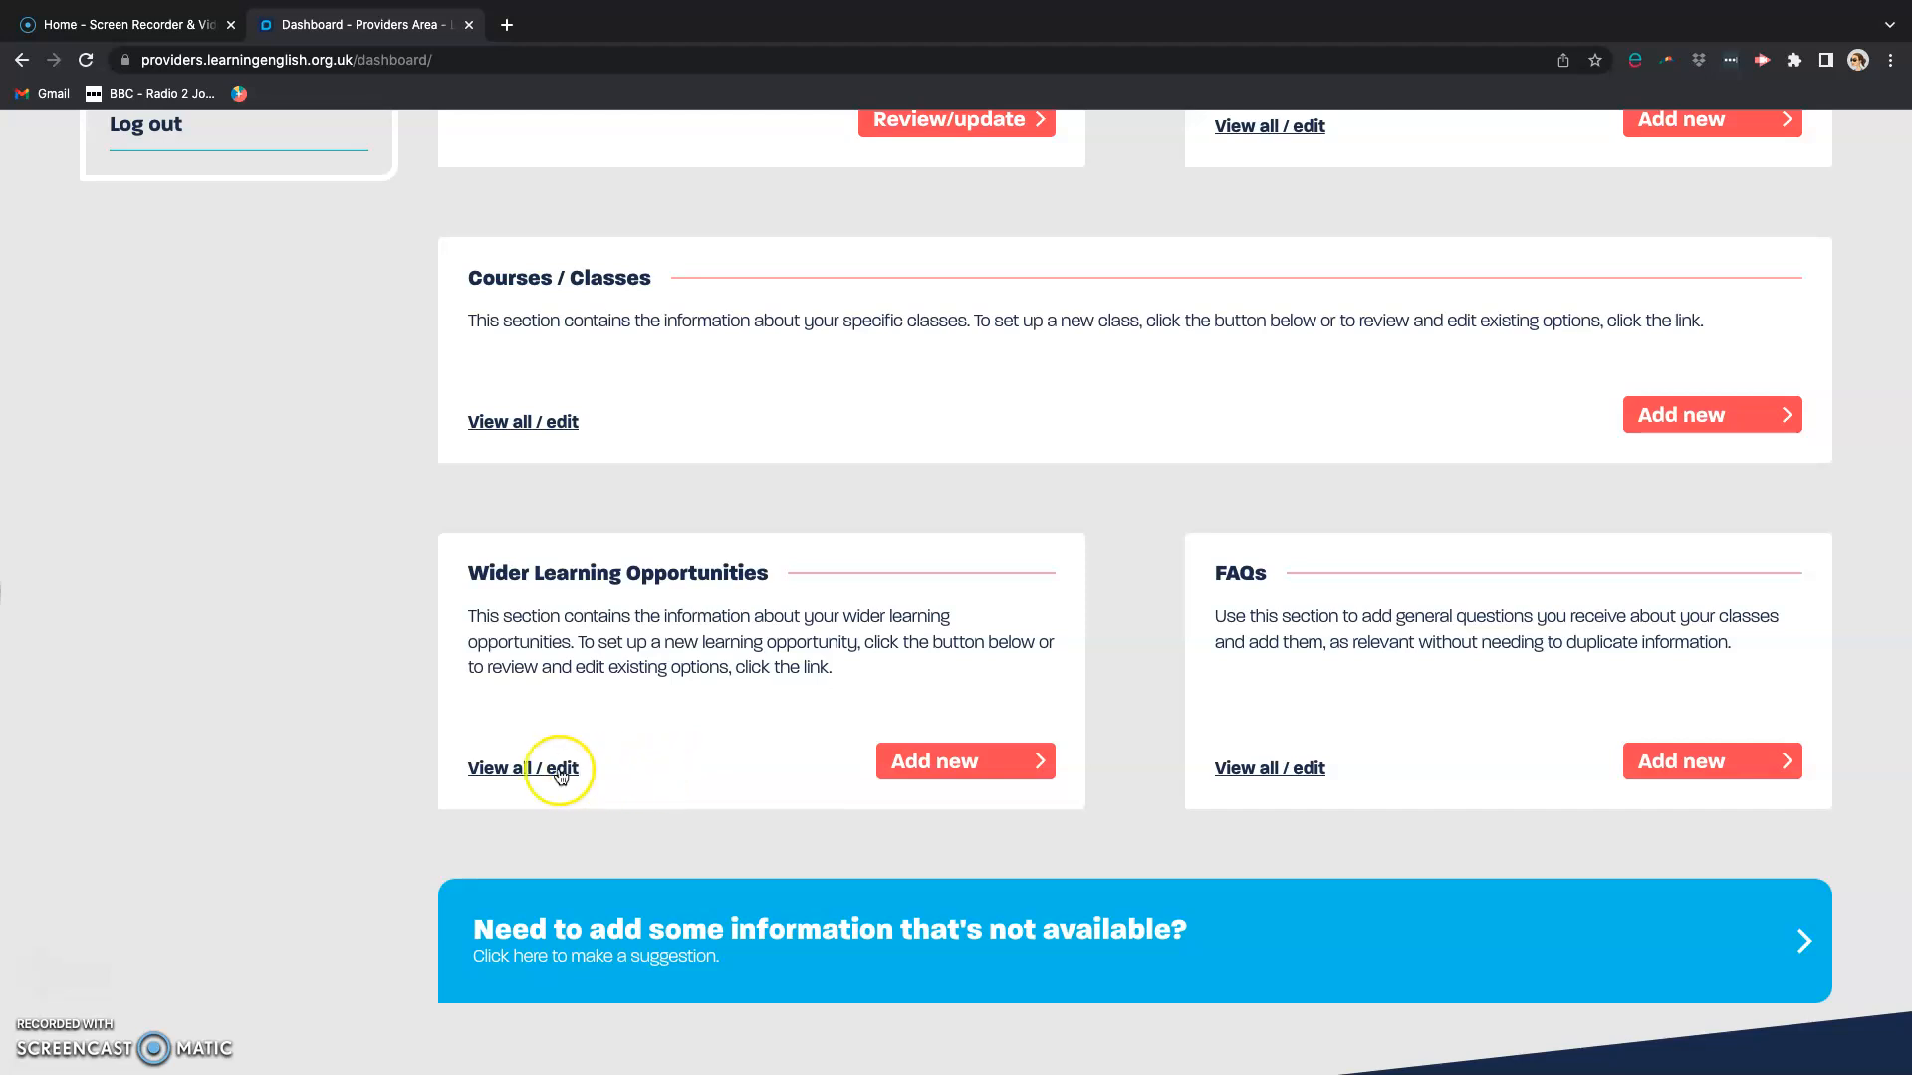
click(929, 767)
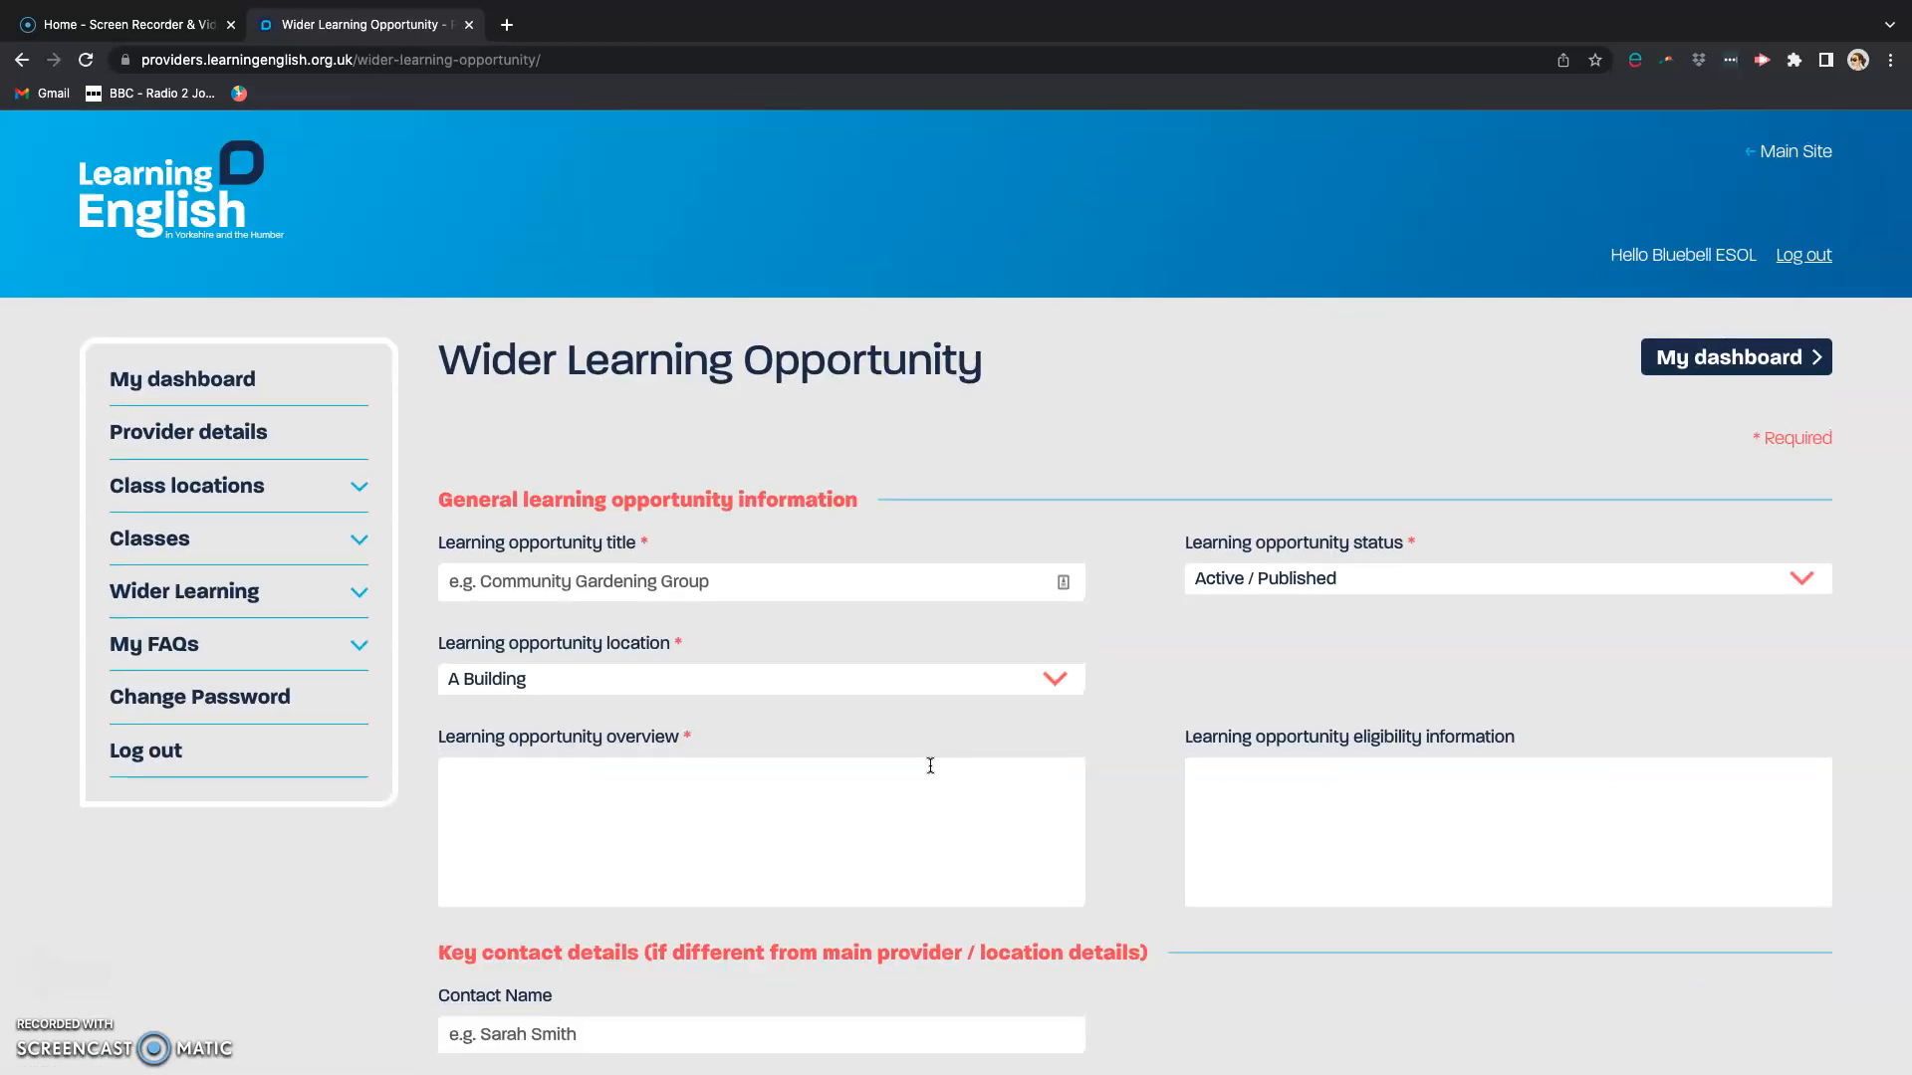
click(969, 823)
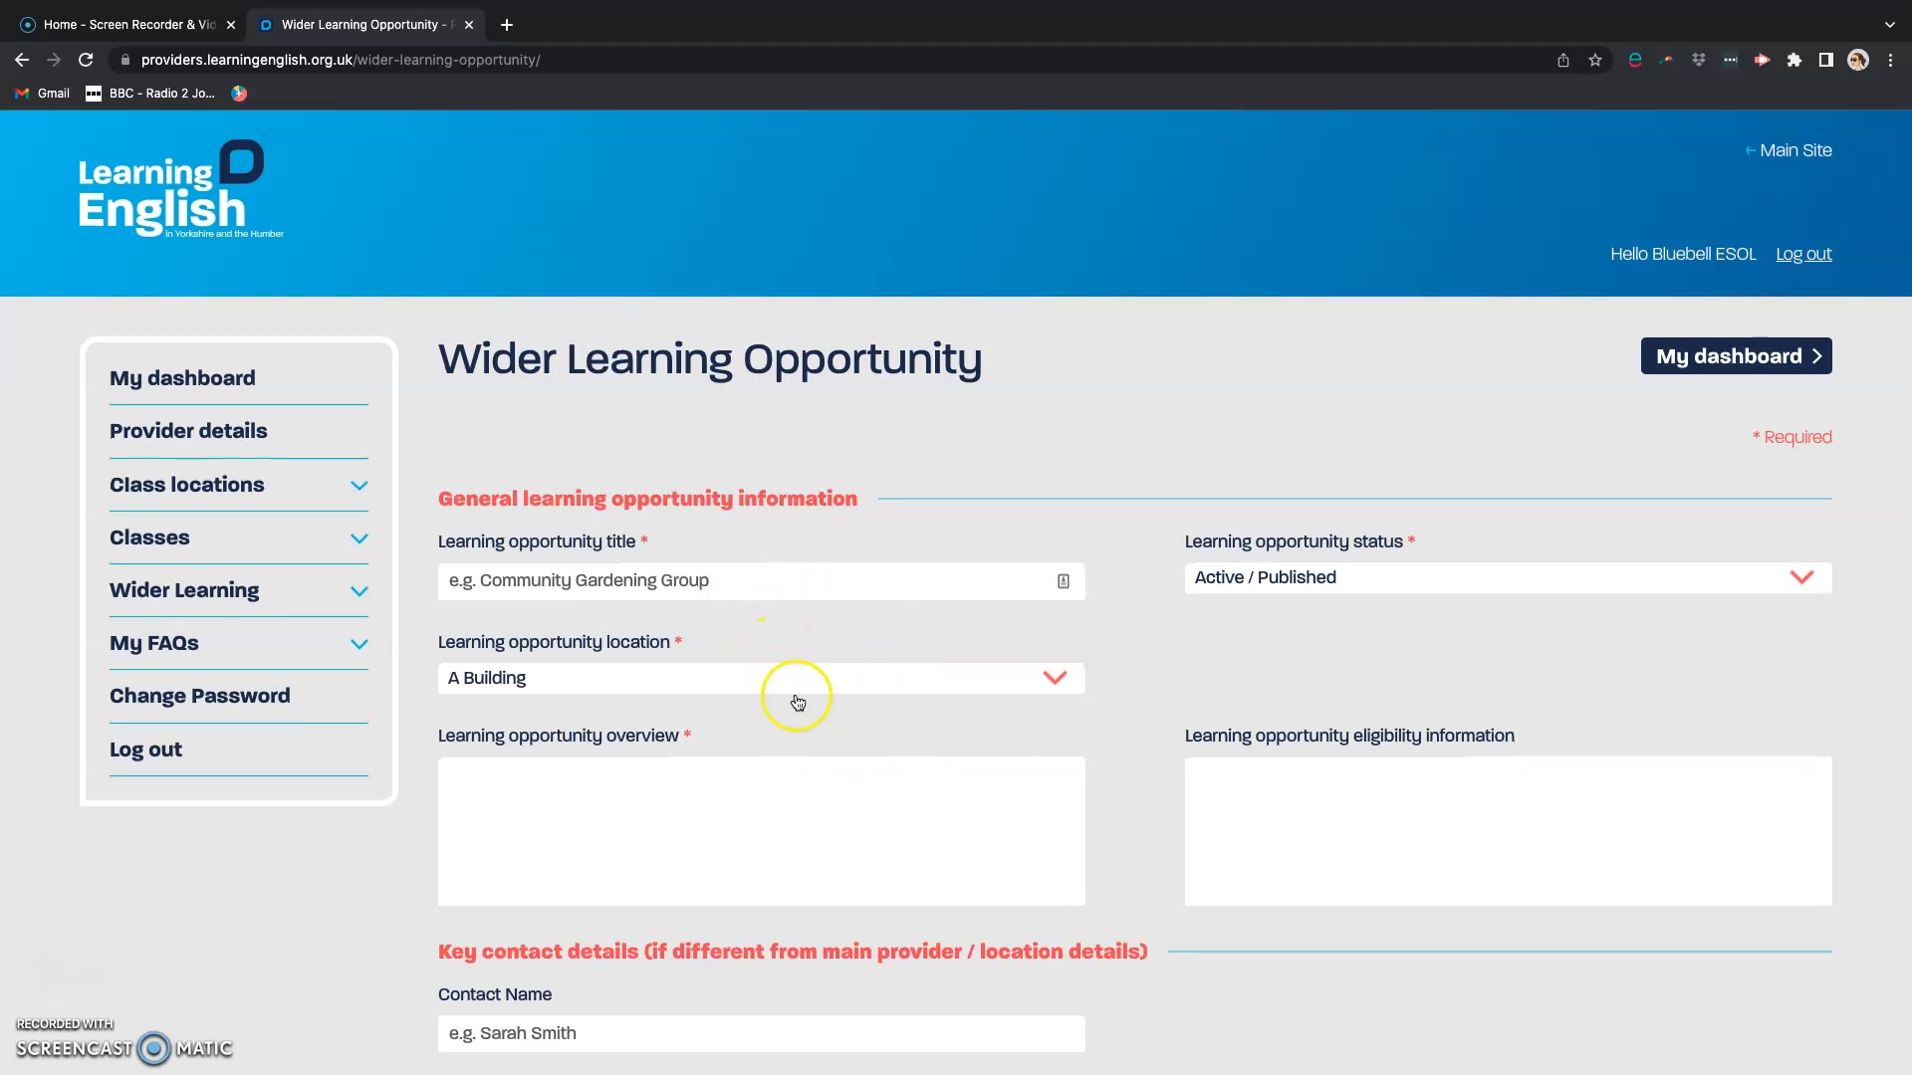
Step: Examine the wider learning opportunity's contact, availability, event date, regular date and cost, and note fields, and return to the dashboard without submitting
scroll(943, 785, down, 3)
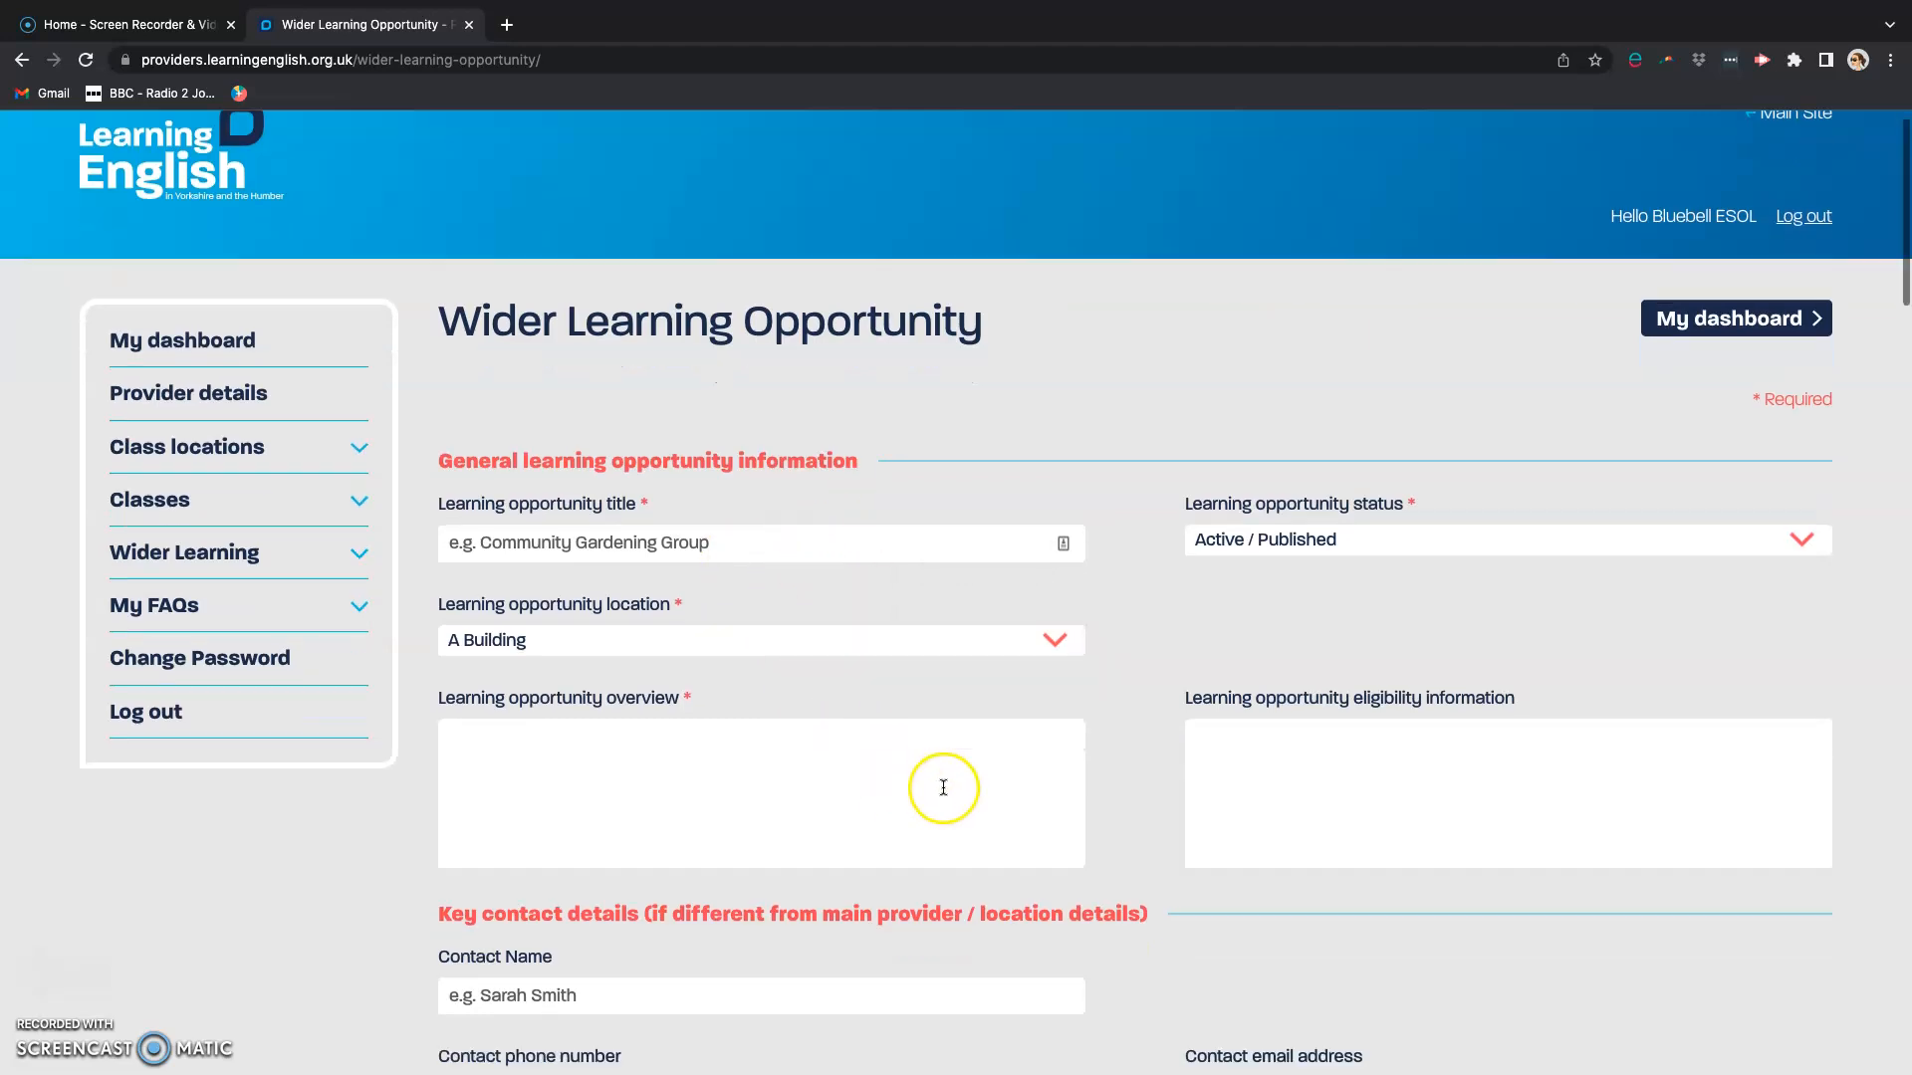
scroll(944, 788, down, 3)
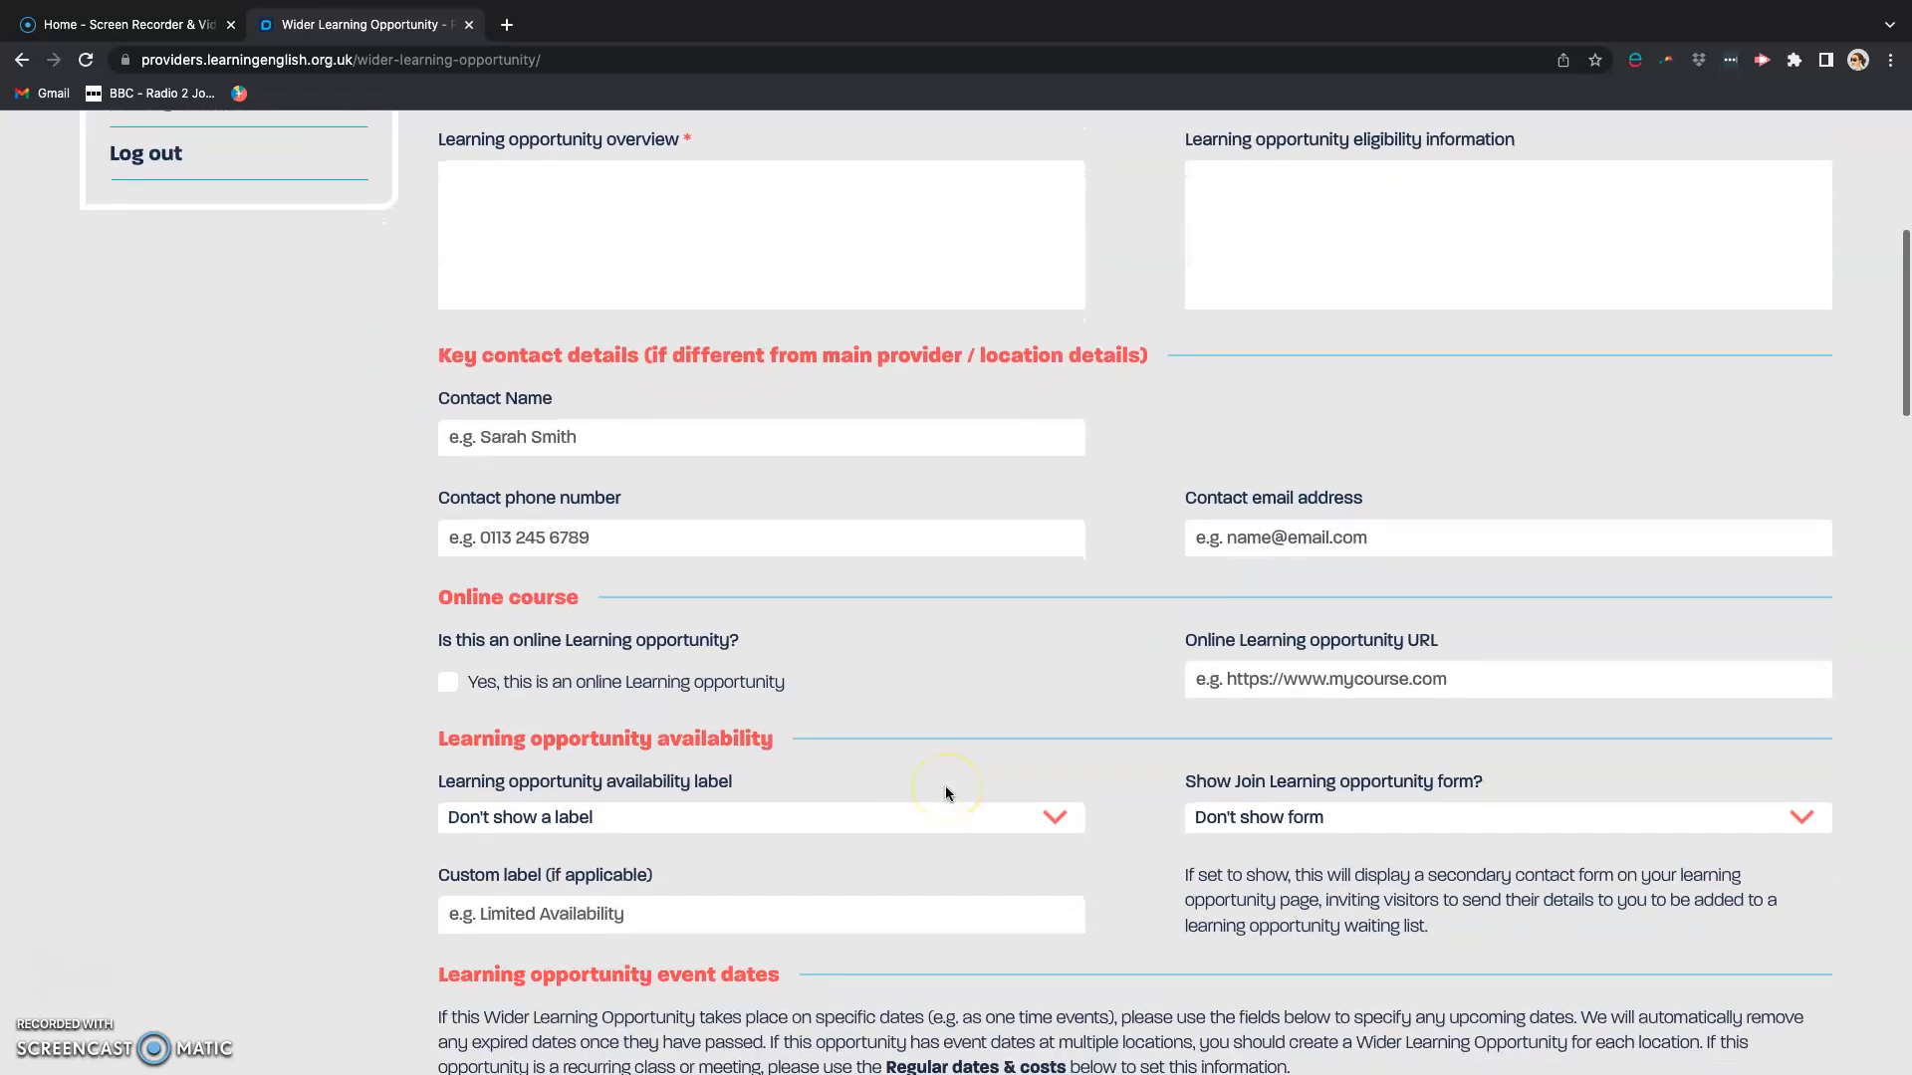
scroll(946, 792, down, 4)
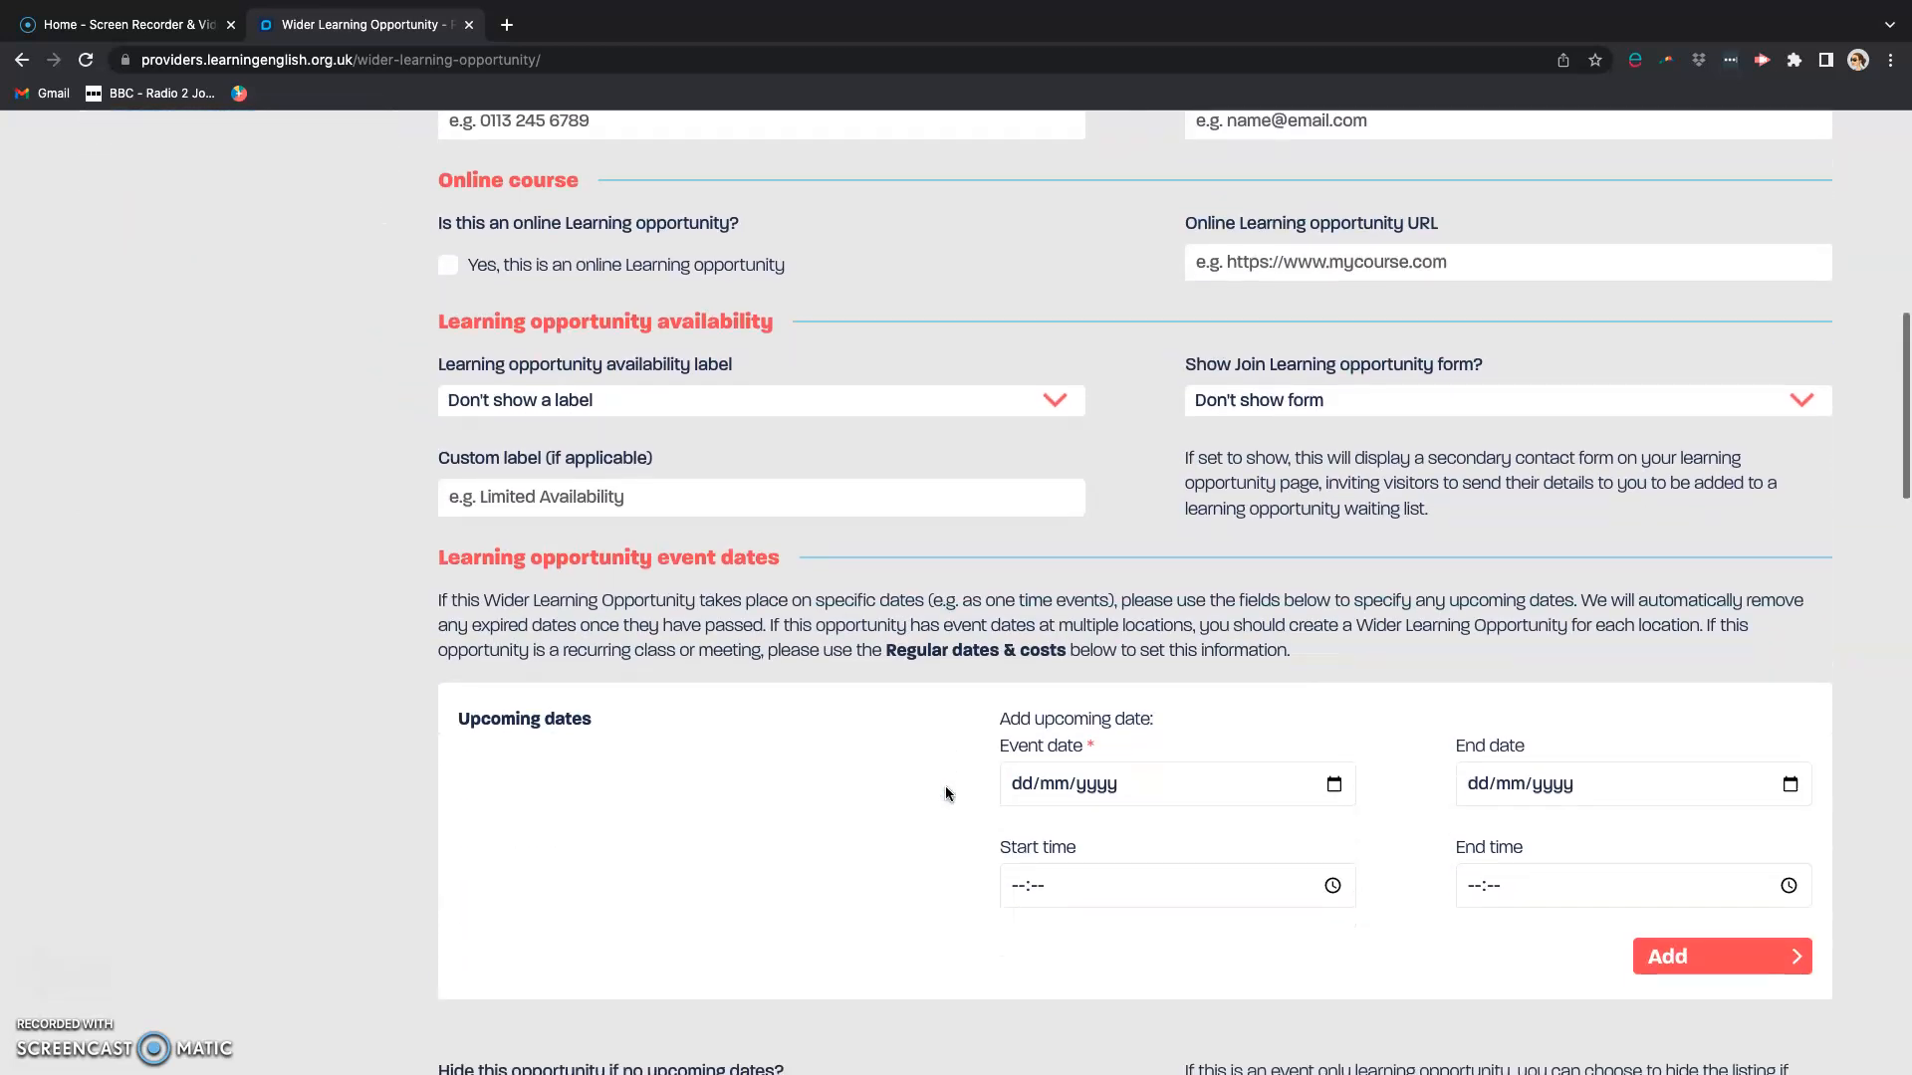
scroll(946, 785, down, 2)
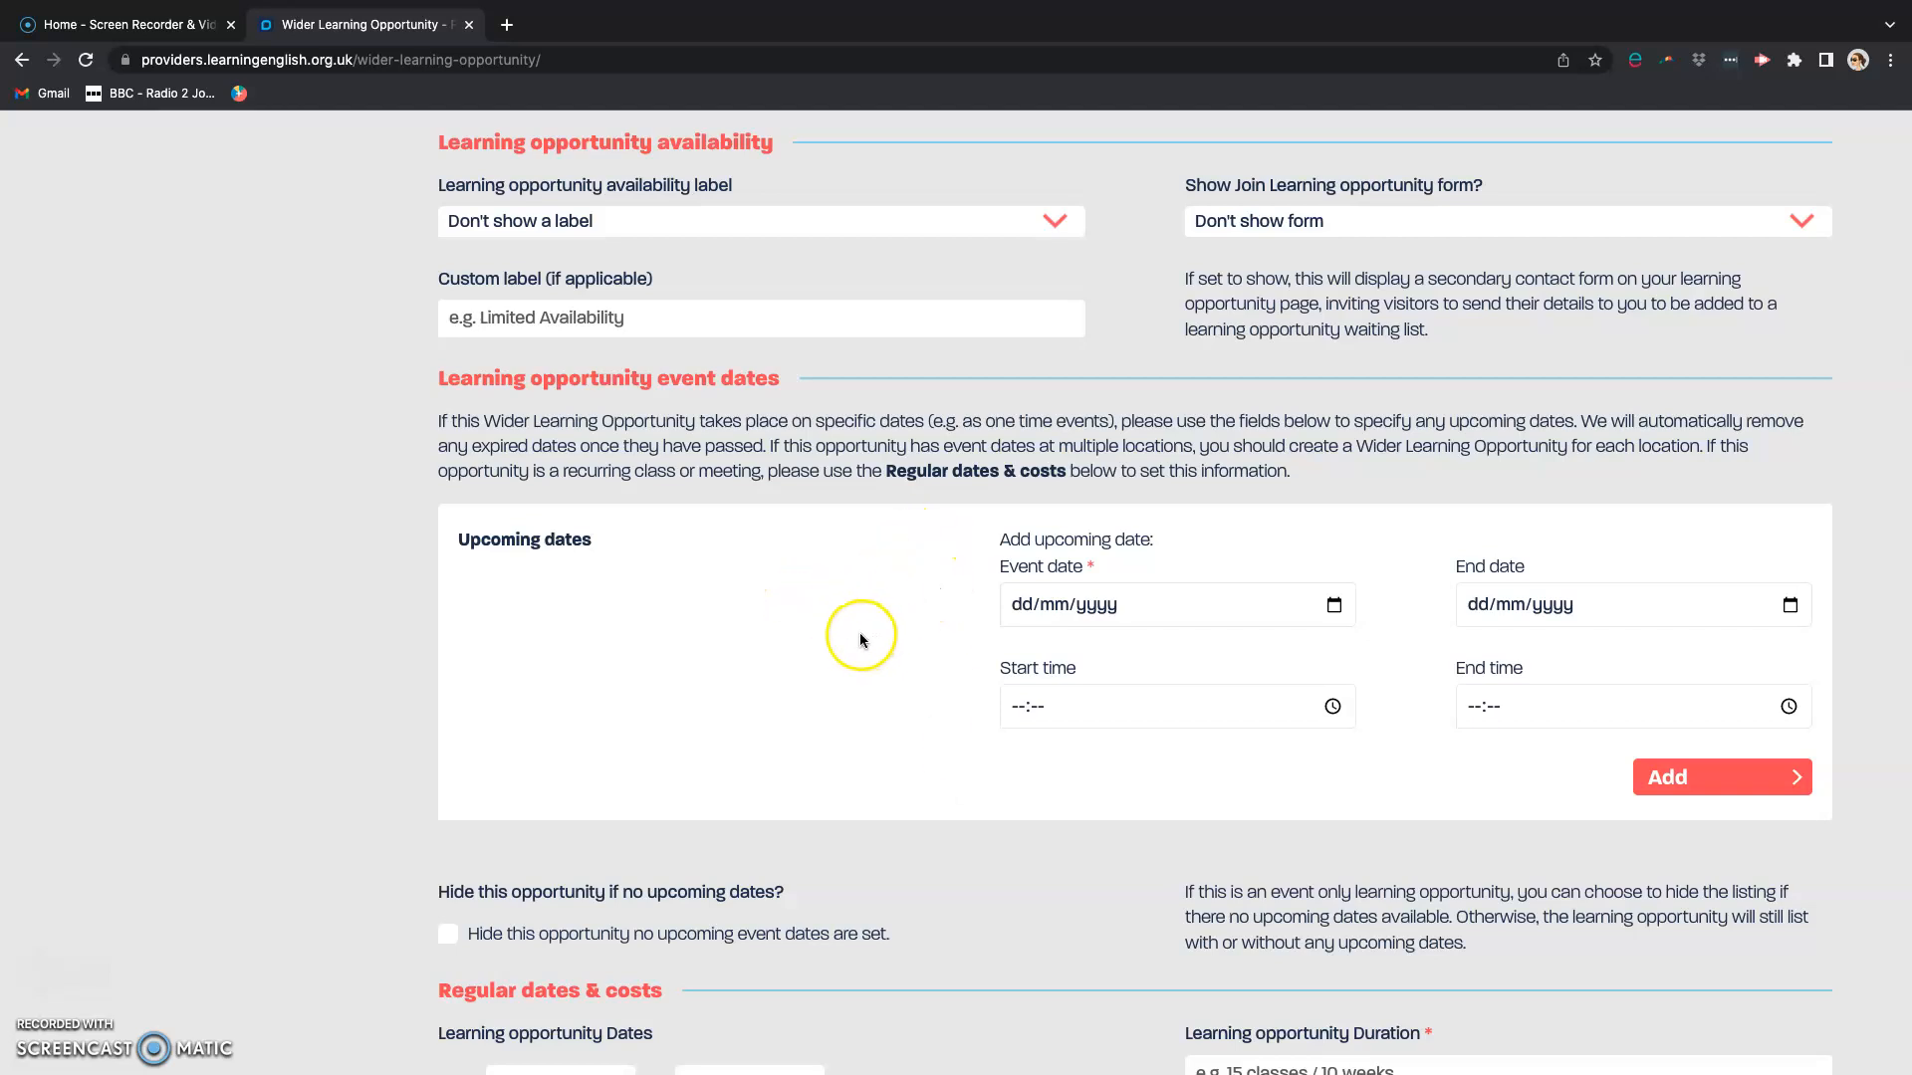
scroll(878, 710, down, 6)
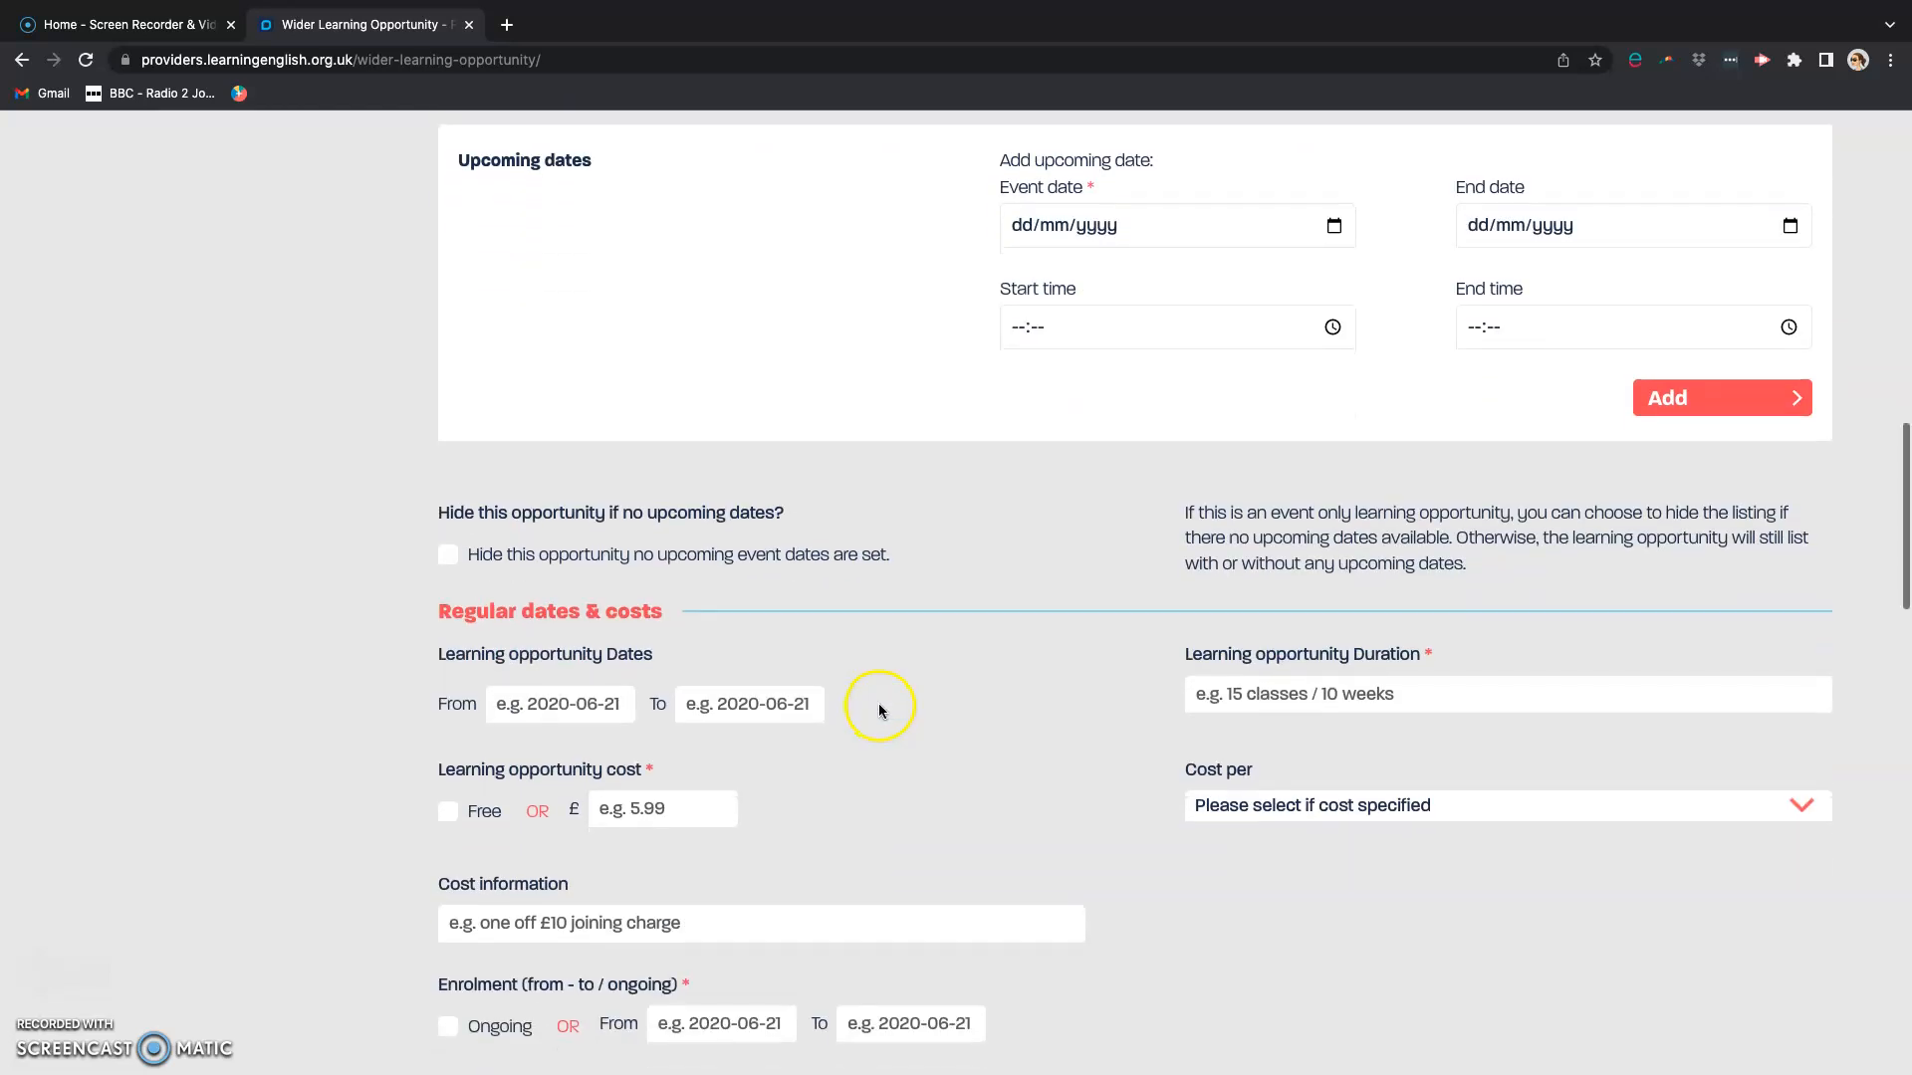
scroll(882, 705, down, 7)
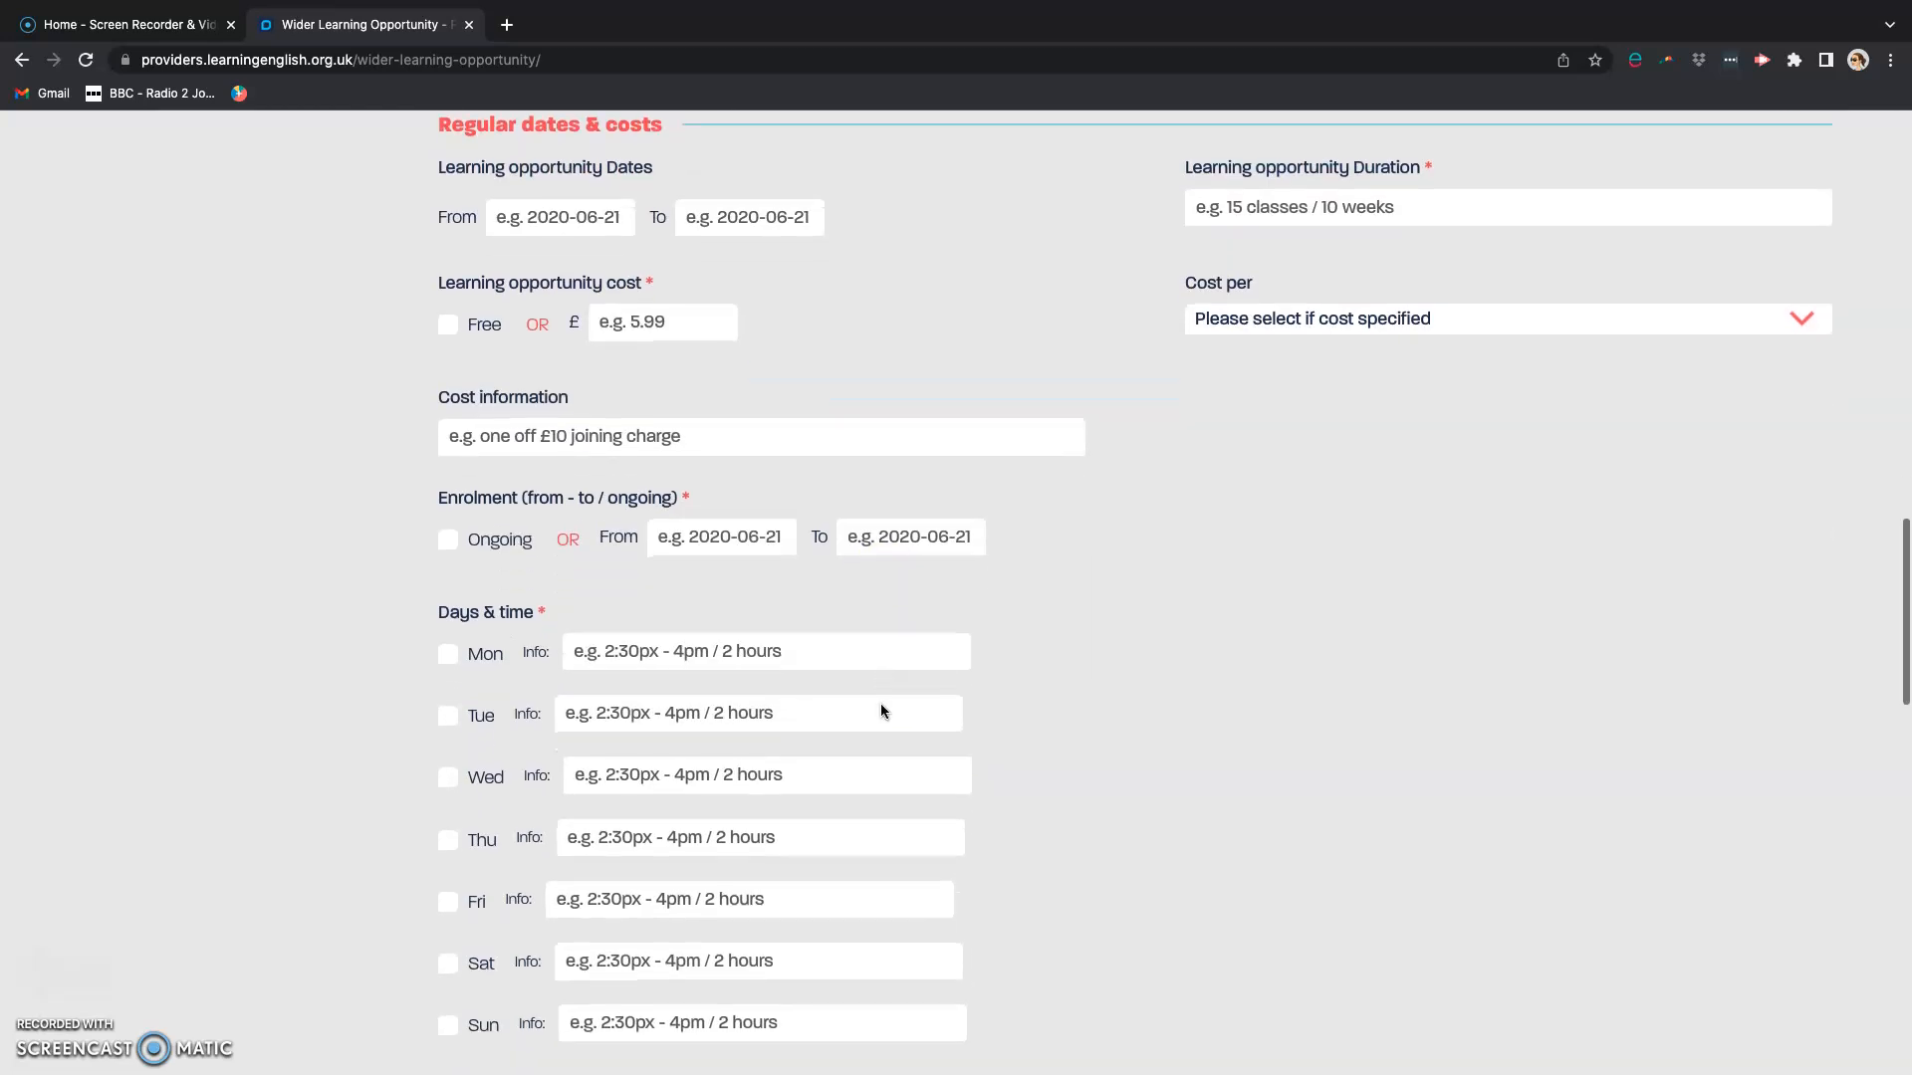
scroll(881, 703, down, 8)
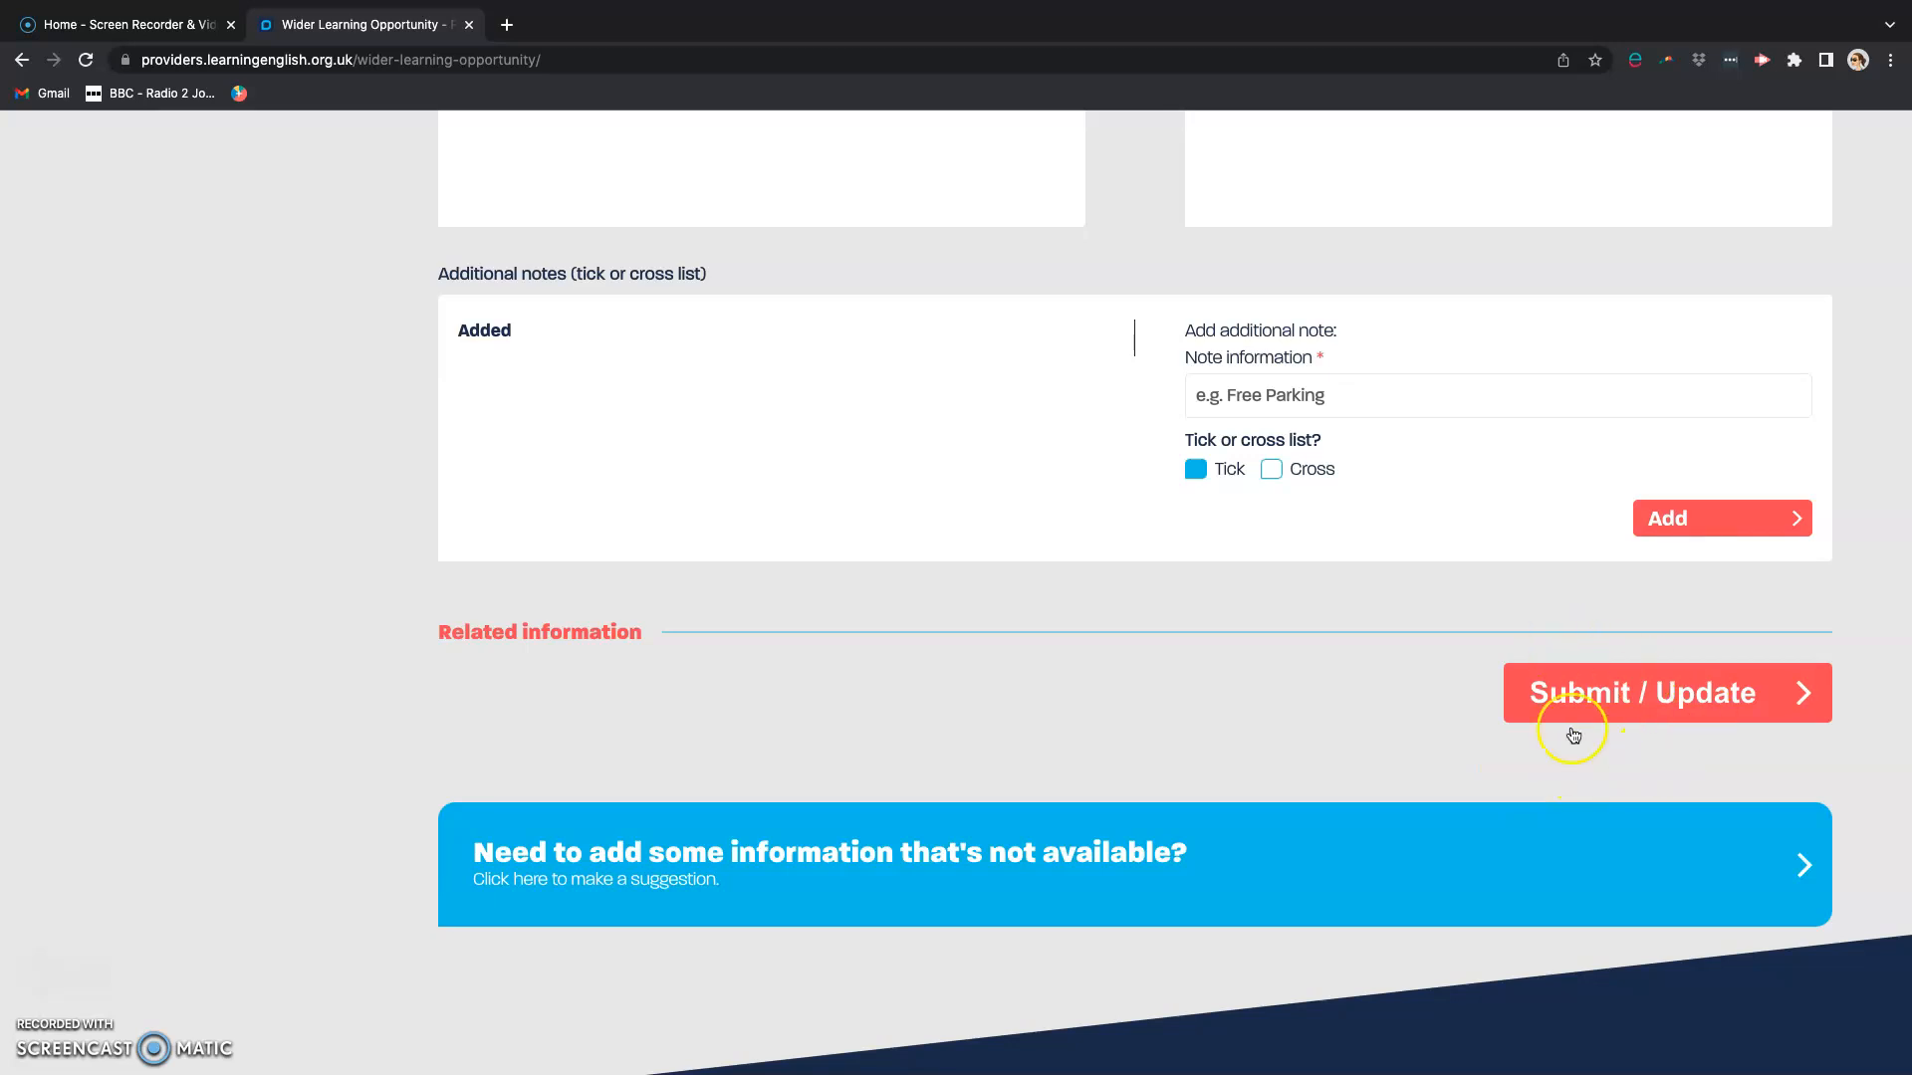
scroll(1205, 697, up, 20)
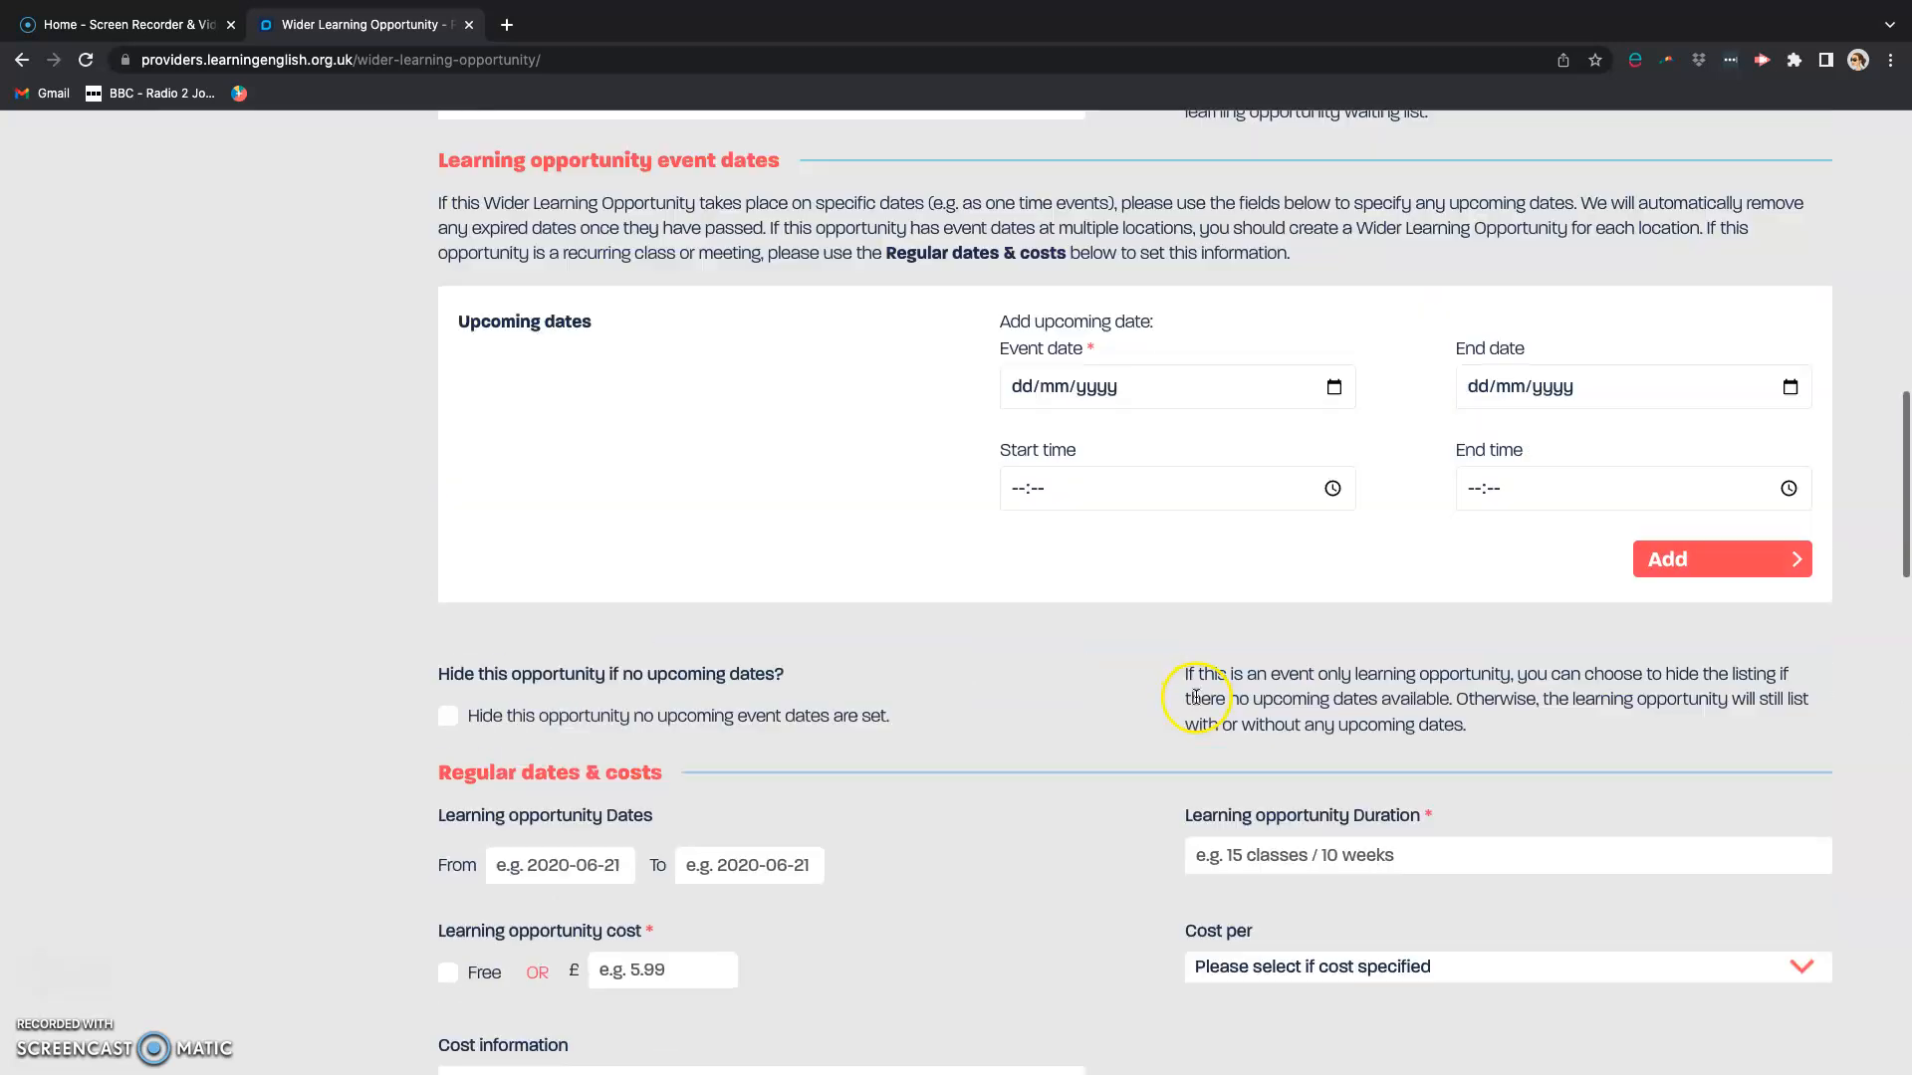
click(1705, 362)
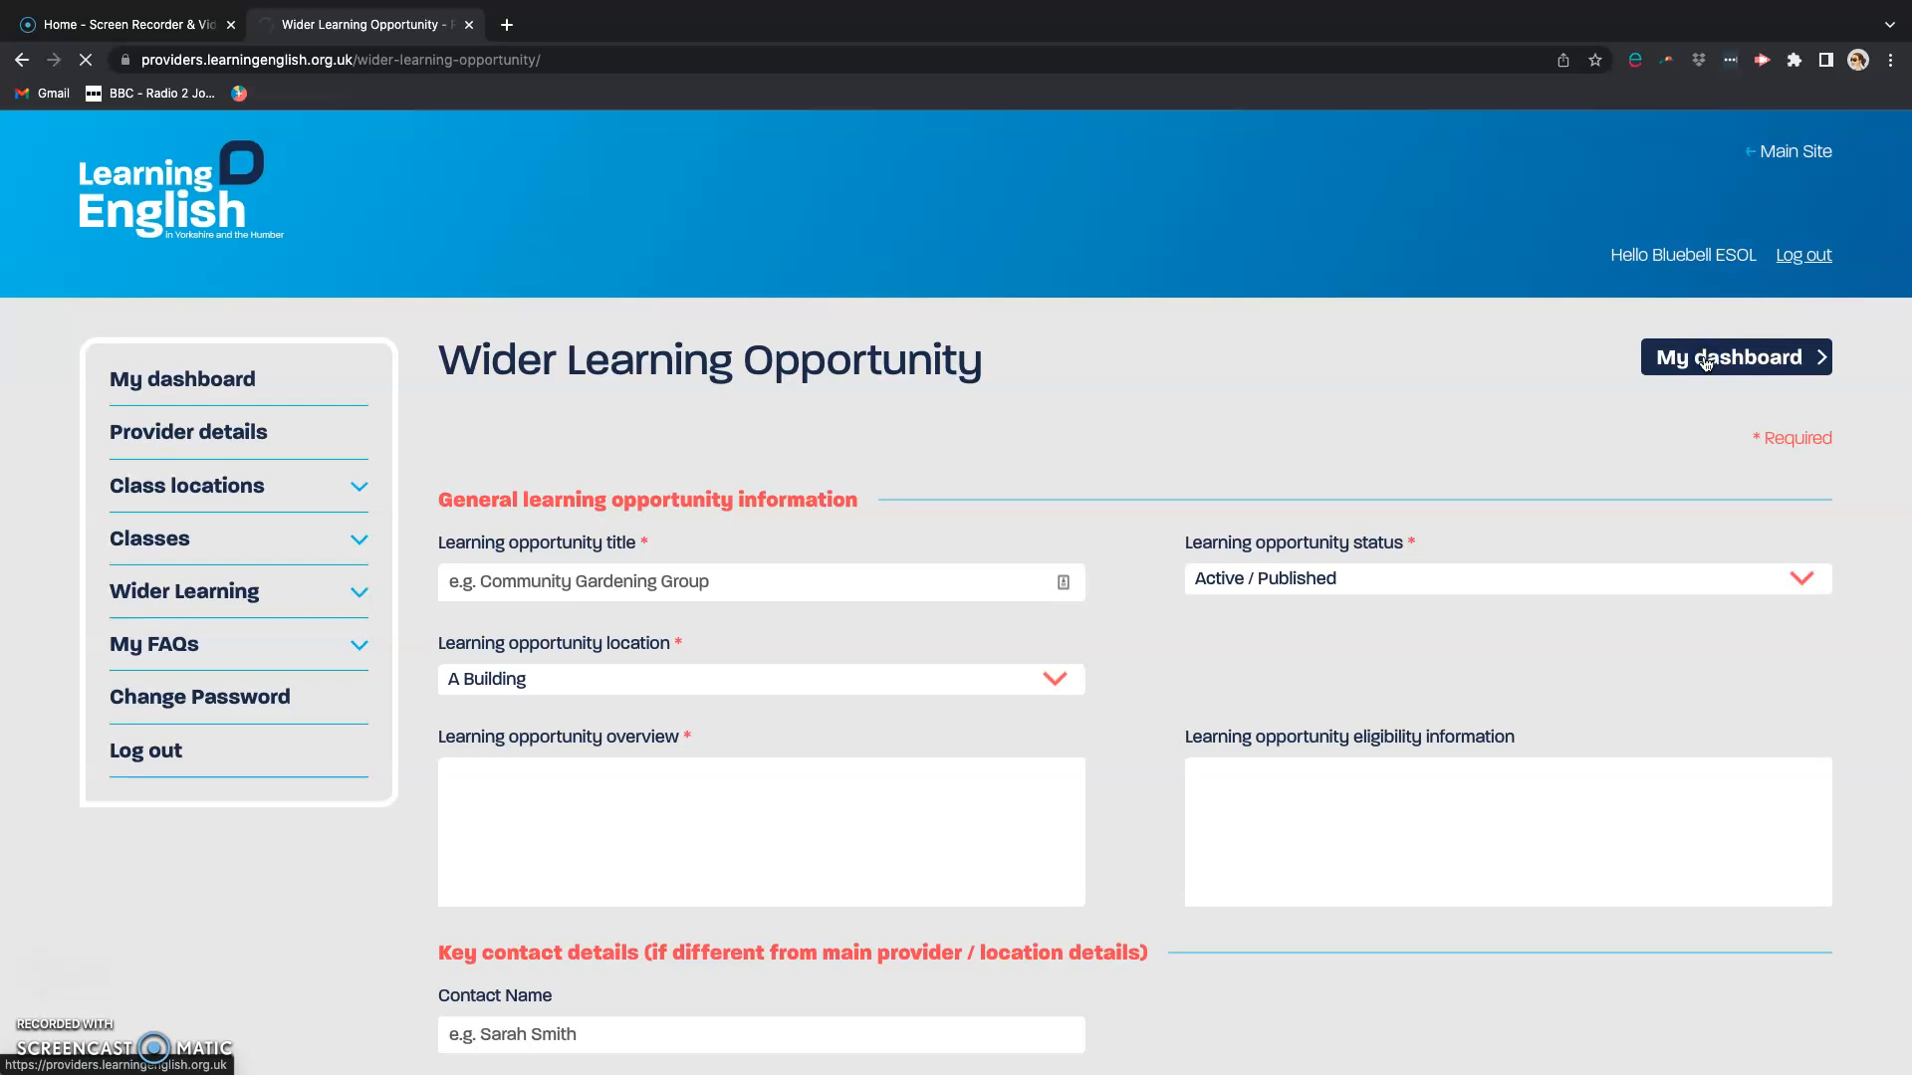